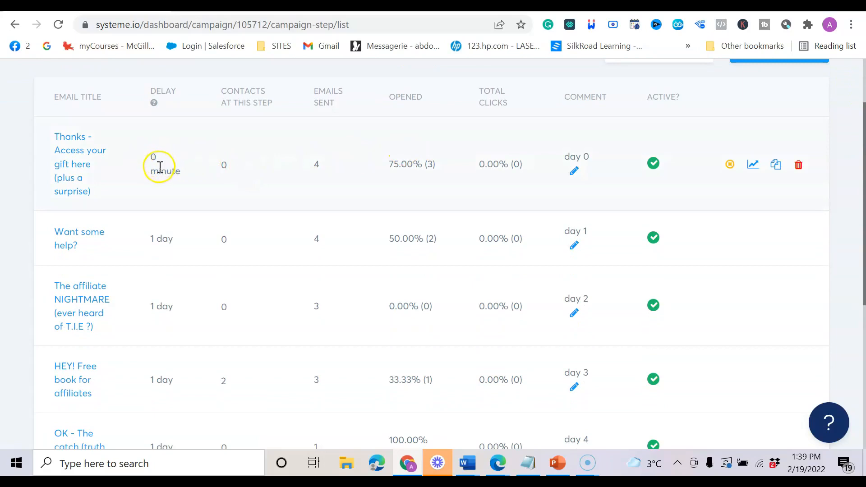
Highlight the day 0 and day 1 comments and the 1-day delays of emails 2, 4 and 5.
drag(566, 158, 586, 156)
drag(571, 231, 585, 231)
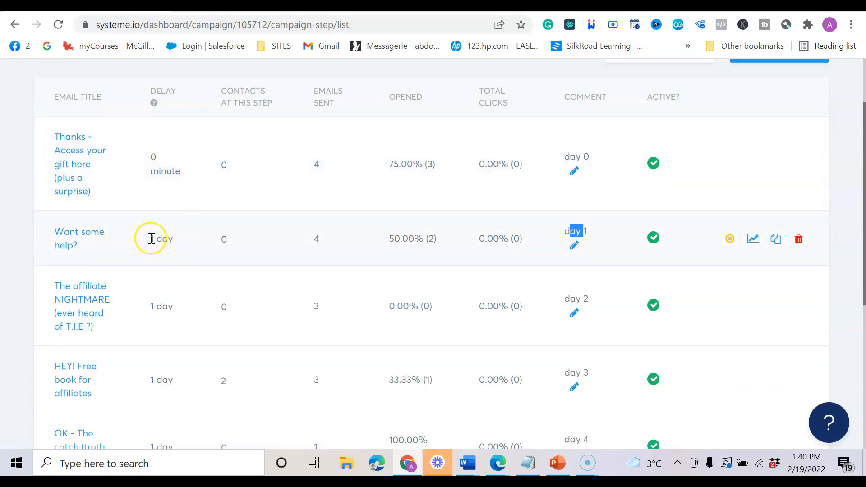
drag(149, 243, 173, 239)
click(148, 306)
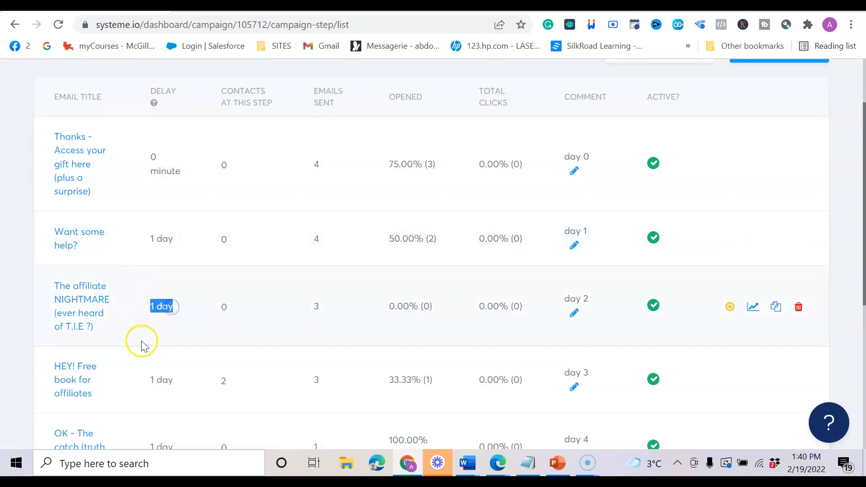
drag(147, 383, 180, 391)
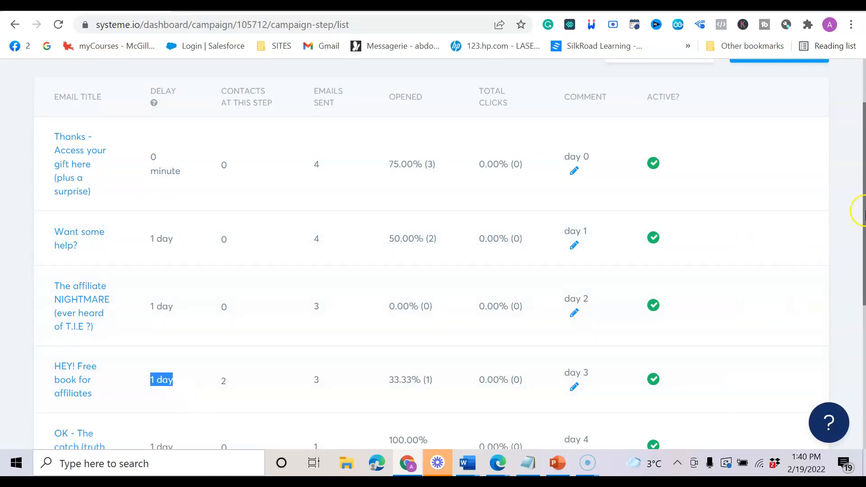
drag(862, 256, 862, 280)
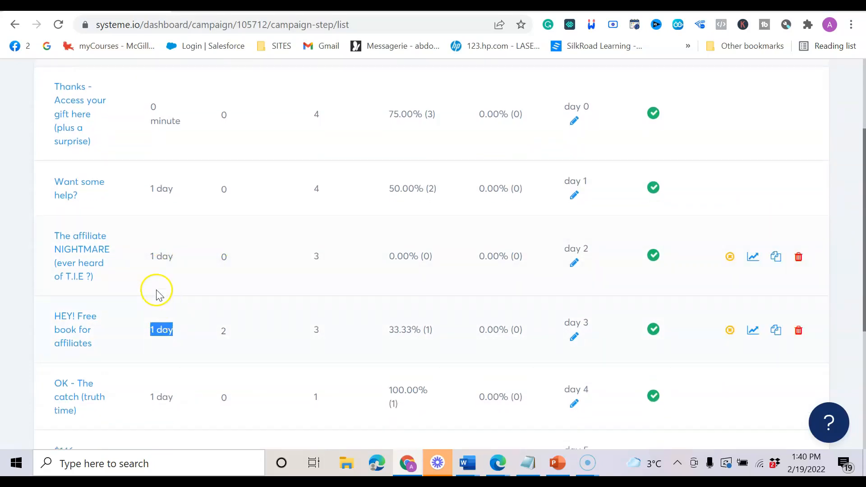
drag(150, 397, 168, 397)
scroll(155, 306, up, 3)
scroll(155, 306, down, 2)
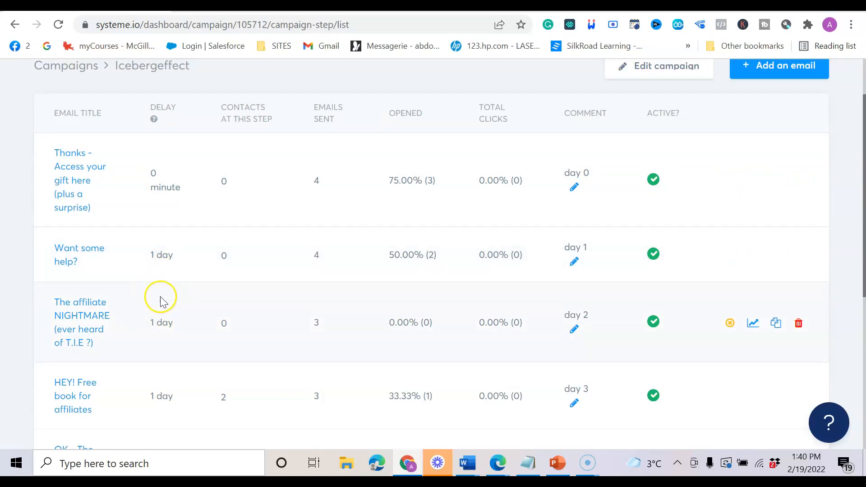
Point at the first email's day 0 comment again, then return to the top and show the Emails menu.
click(565, 170)
click(575, 169)
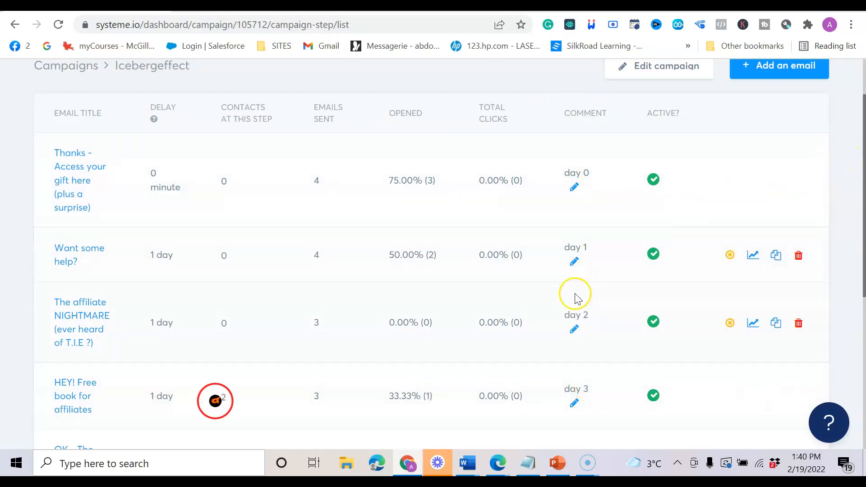
drag(865, 170, 865, 185)
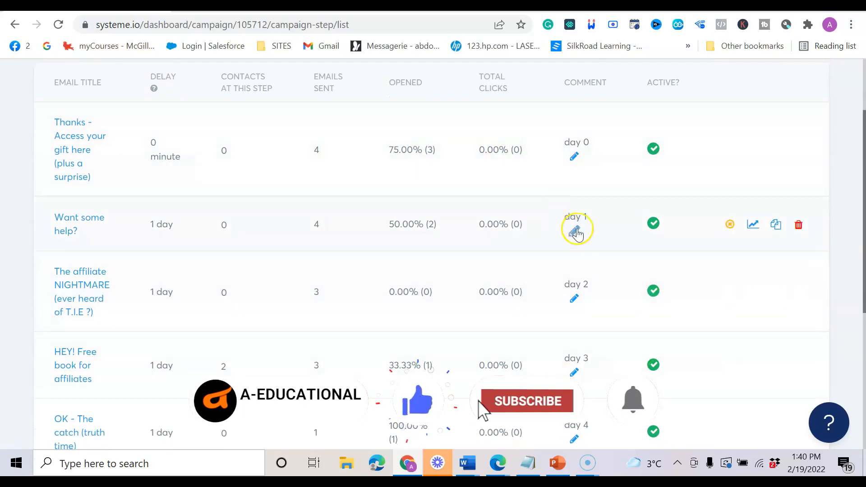
scroll(607, 248, up, 2)
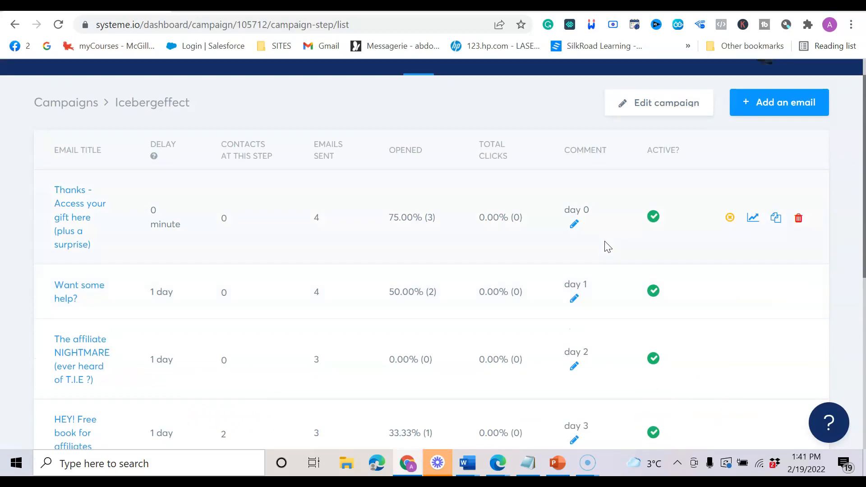
scroll(607, 248, up, 1)
mouse_move(443, 92)
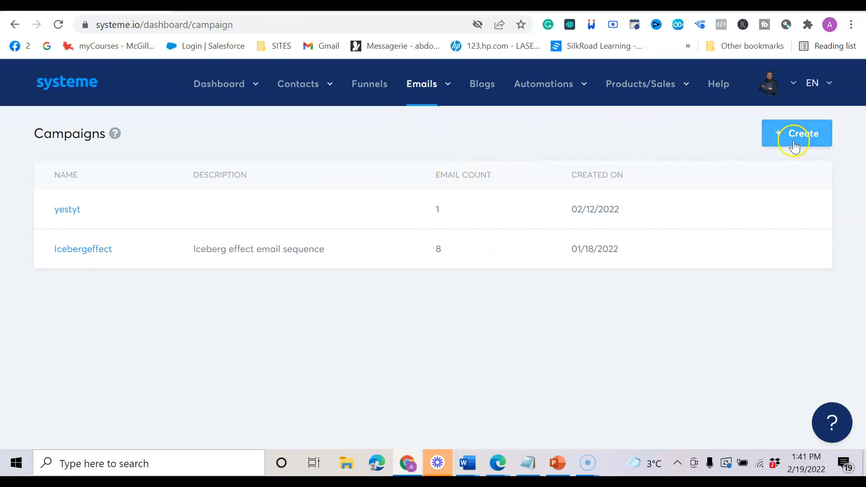
Create and save a campaign named youtube-test, then open it from the Campaigns list.
click(796, 142)
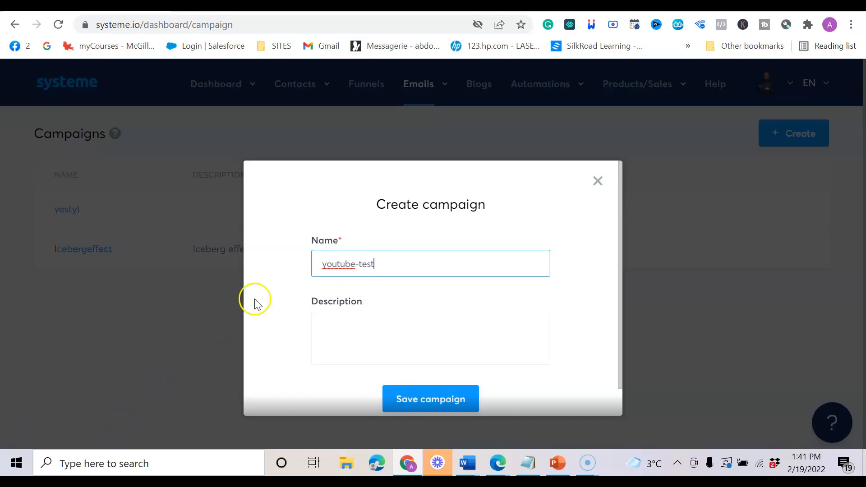
click(323, 325)
click(465, 403)
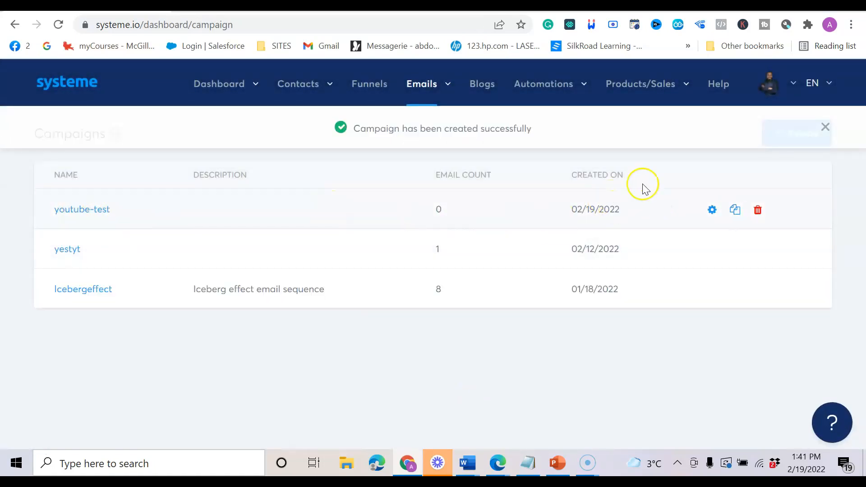
click(81, 211)
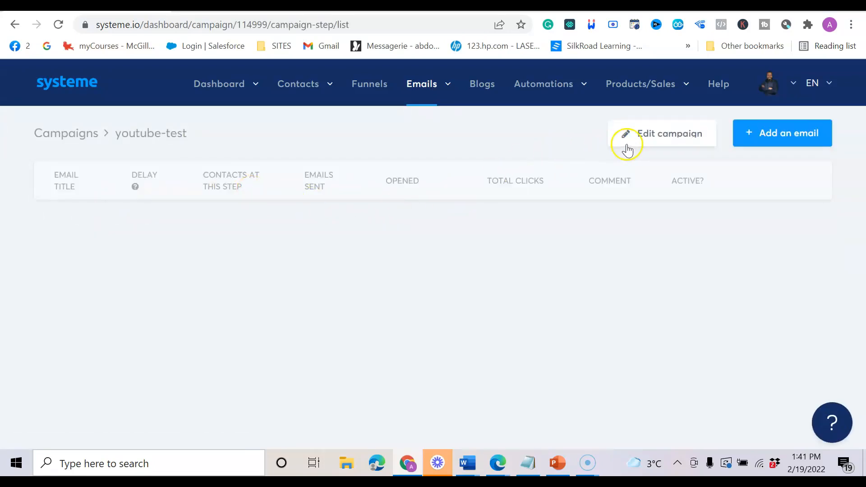
Add an email with subject 'Email- test0' to youtube-test using the Classic editor.
click(778, 130)
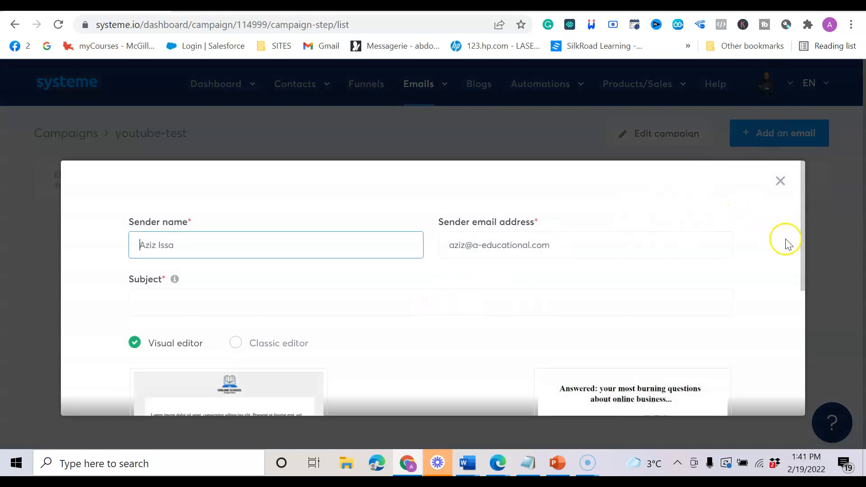
drag(805, 264, 788, 314)
scroll(514, 287, up, 3)
click(163, 298)
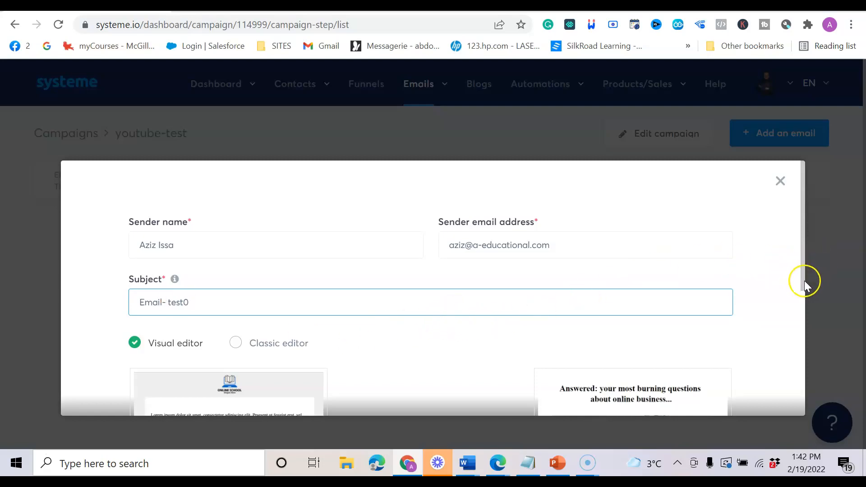
key(ctrl+a)
mouse_move(804, 282)
mouse_down()
mouse_move(803, 313)
mouse_move(799, 287)
mouse_up()
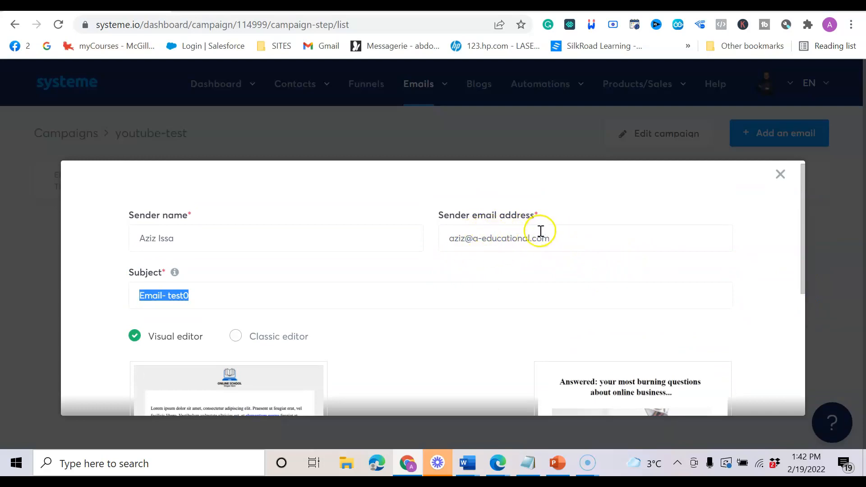
drag(801, 262, 803, 330)
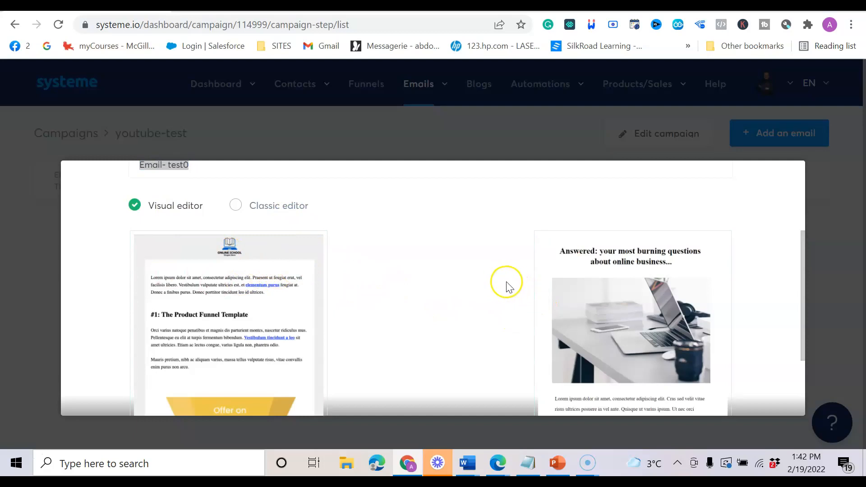
click(235, 208)
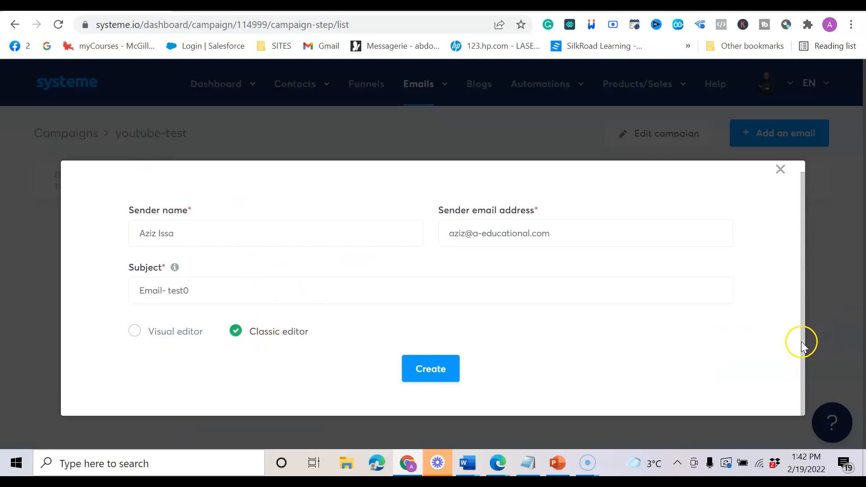
click(431, 369)
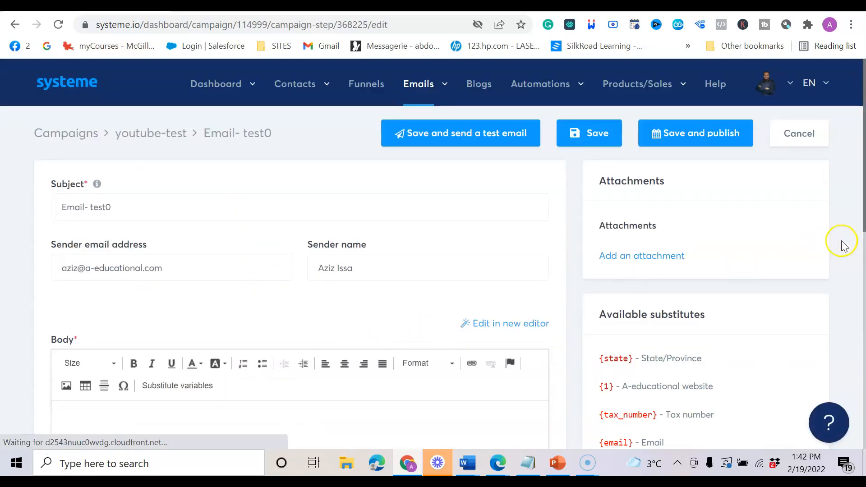
Place the caret in the email body and review the Available substitutes, such as {state}.
drag(863, 221, 853, 277)
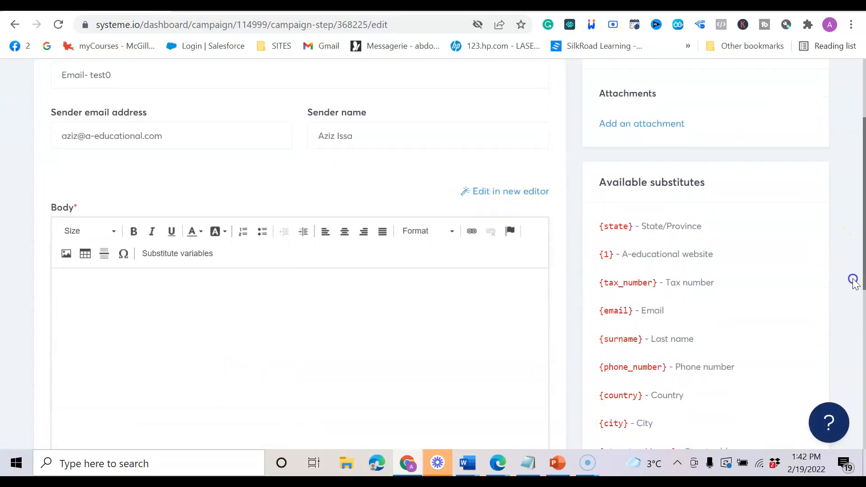
click(166, 290)
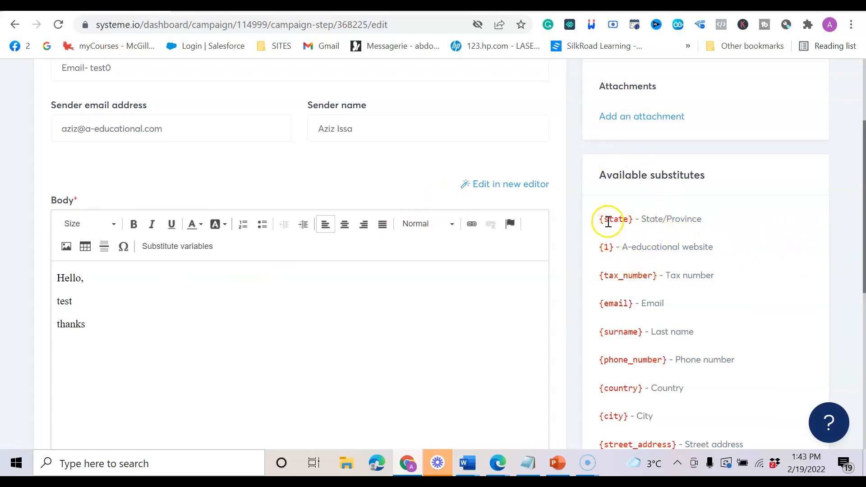
drag(601, 218, 657, 226)
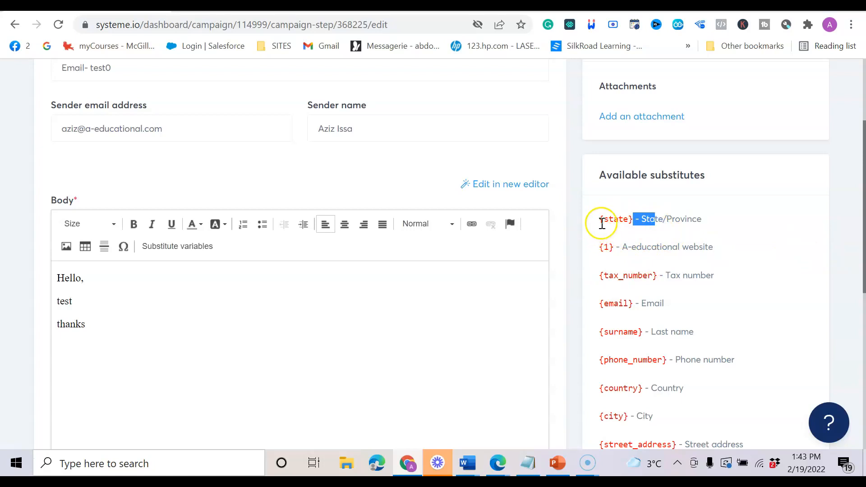
drag(600, 218, 662, 247)
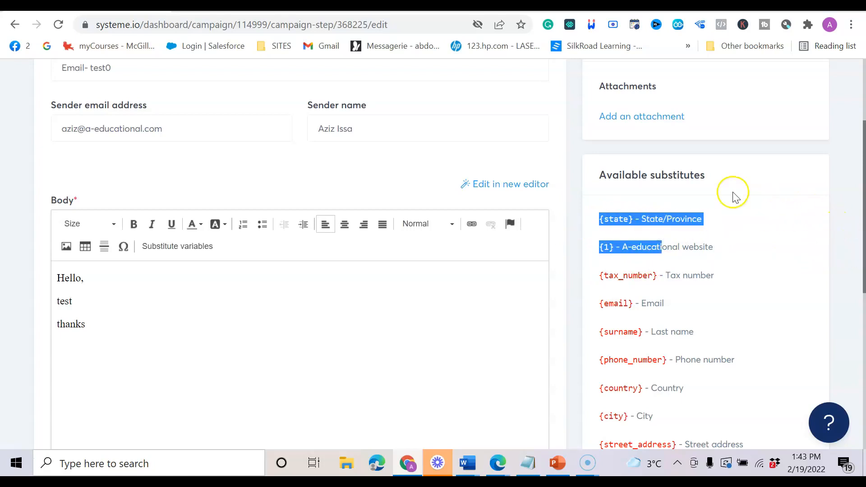
click(657, 343)
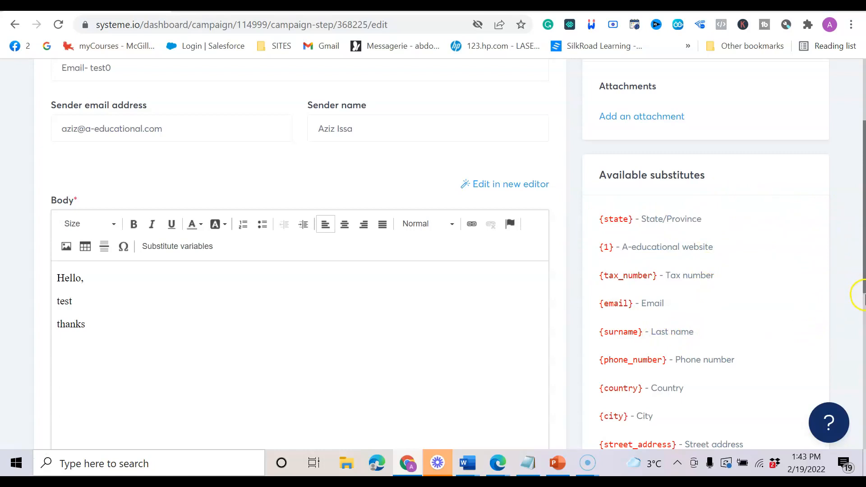
scroll(863, 298, down, 6)
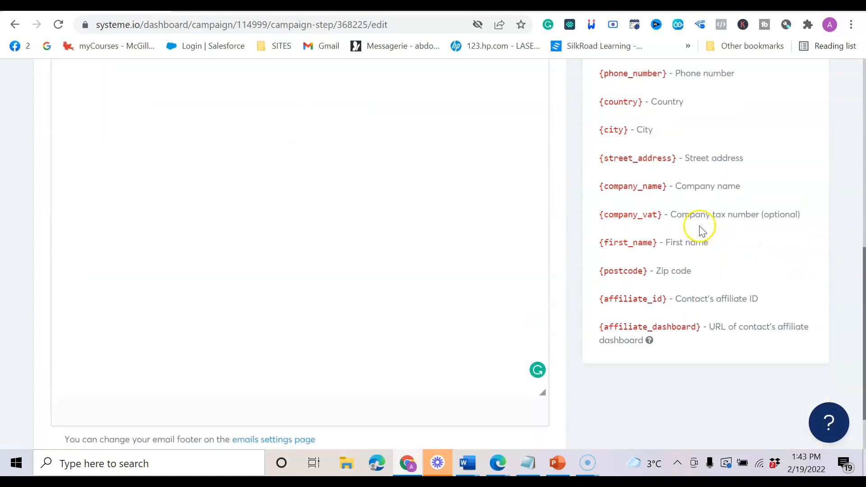
scroll(700, 227, up, 1)
Copy {first_name} from the substitutes and paste it after Hello in the greeting.
drag(628, 255, 599, 255)
click(658, 254)
right_click(615, 255)
click(648, 266)
click(371, 256)
scroll(371, 256, up, 5)
click(103, 209)
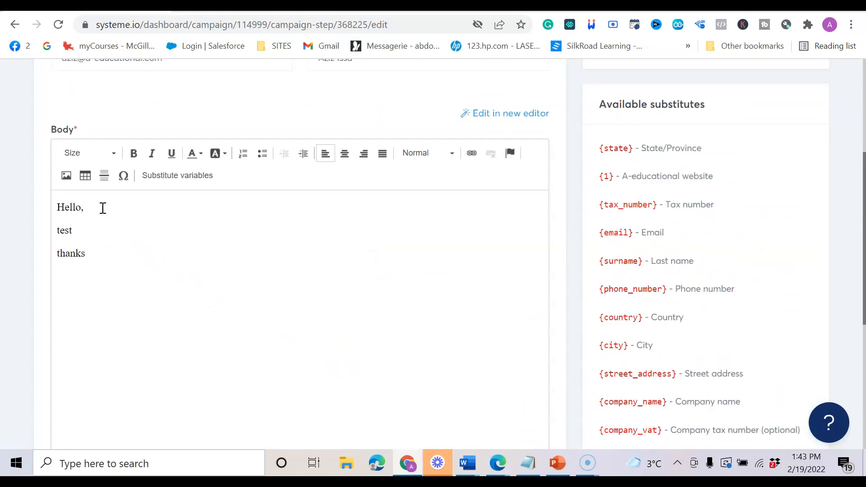
key(ctrl+v)
click(108, 304)
click(67, 176)
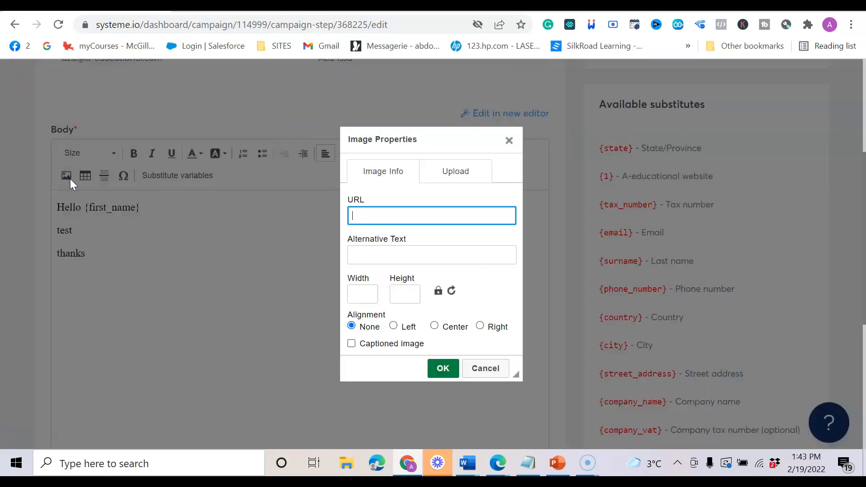
click(454, 177)
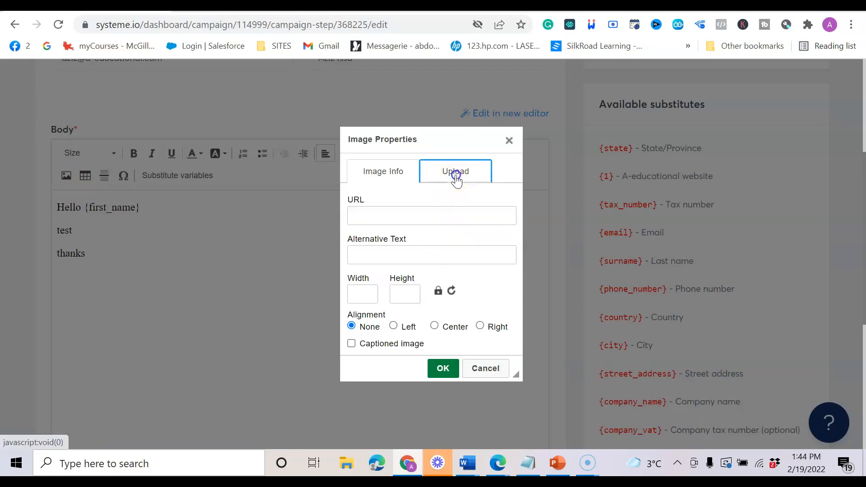
click(368, 212)
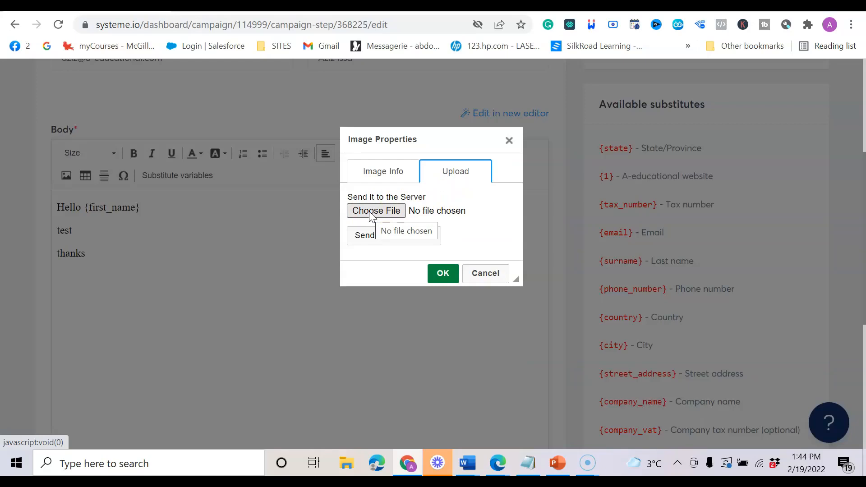
click(374, 173)
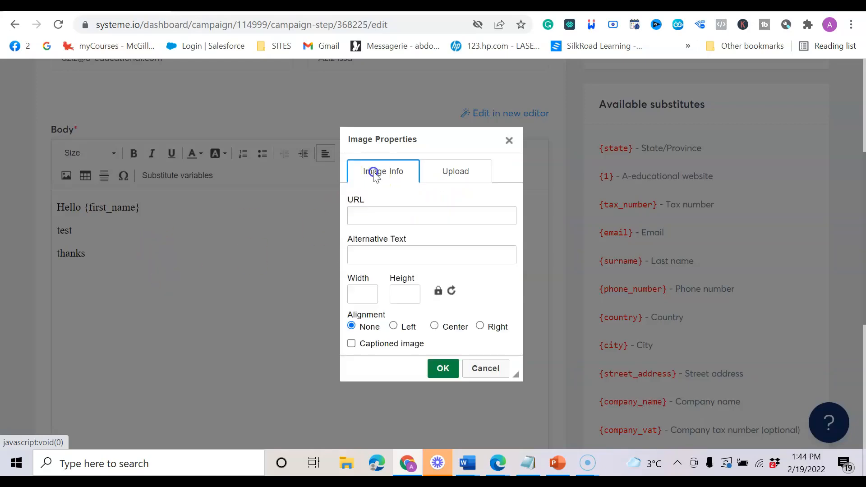
click(361, 212)
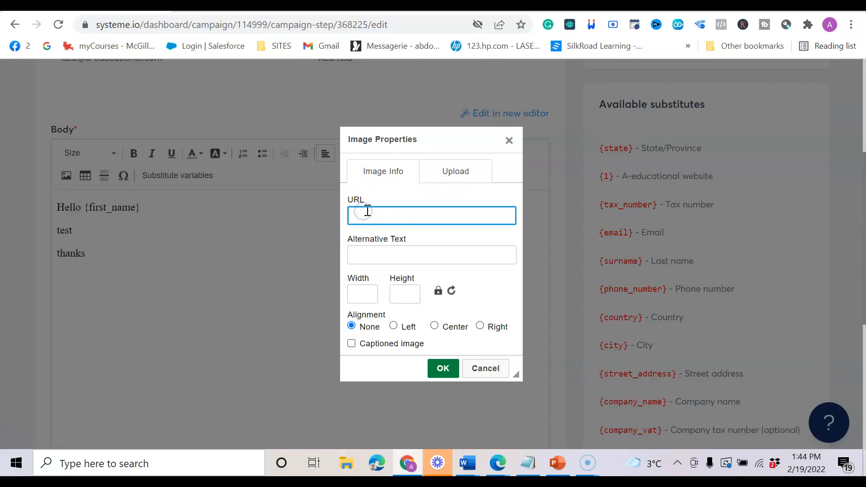
click(370, 213)
click(397, 215)
click(398, 215)
click(367, 296)
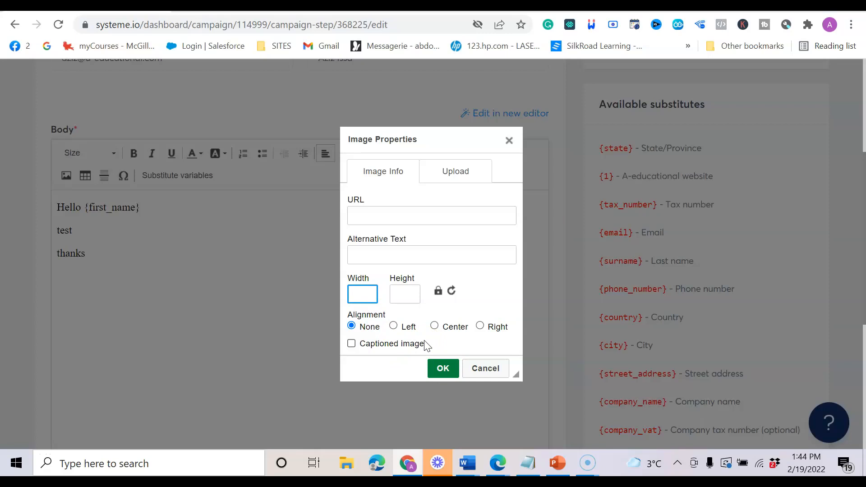
click(508, 142)
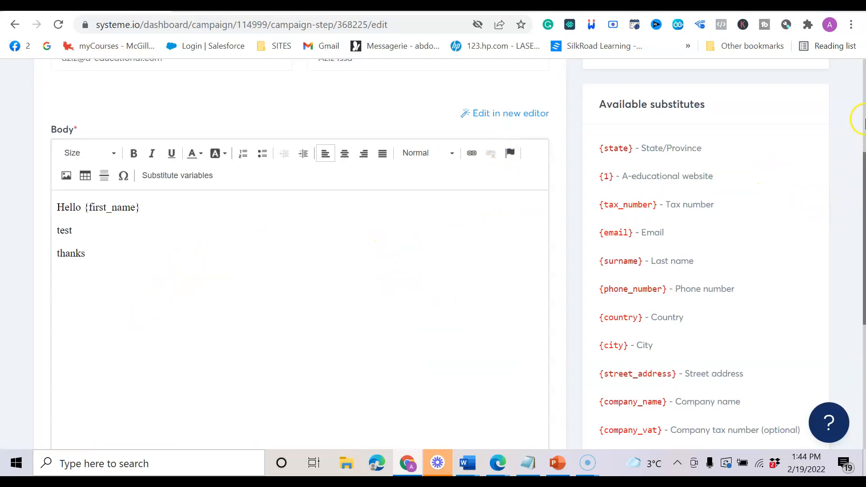
scroll(433, 279, down, 2)
click(426, 275)
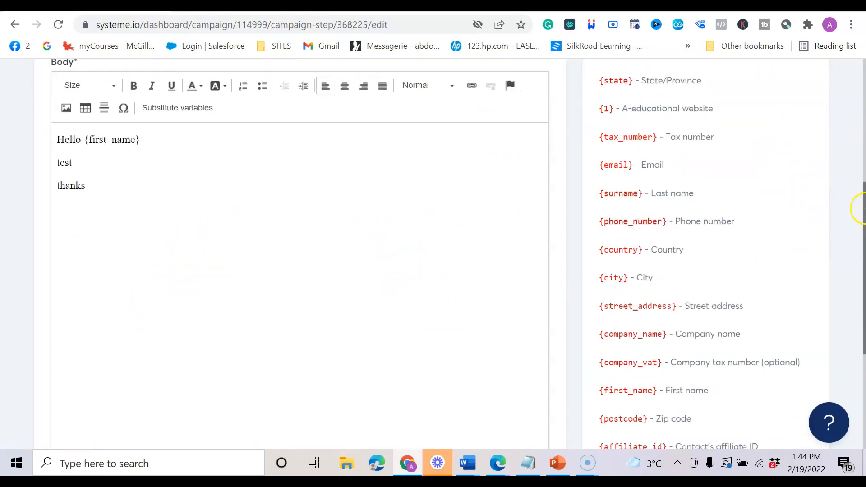
drag(864, 208, 863, 98)
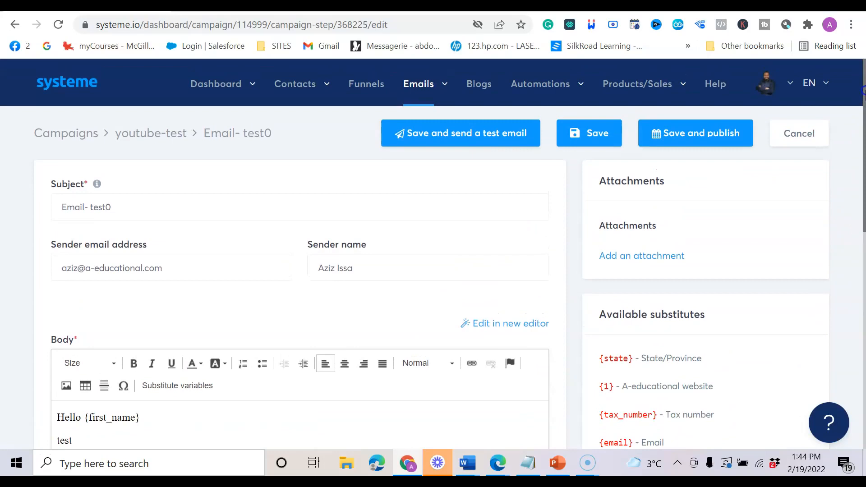
mouse_move(661, 132)
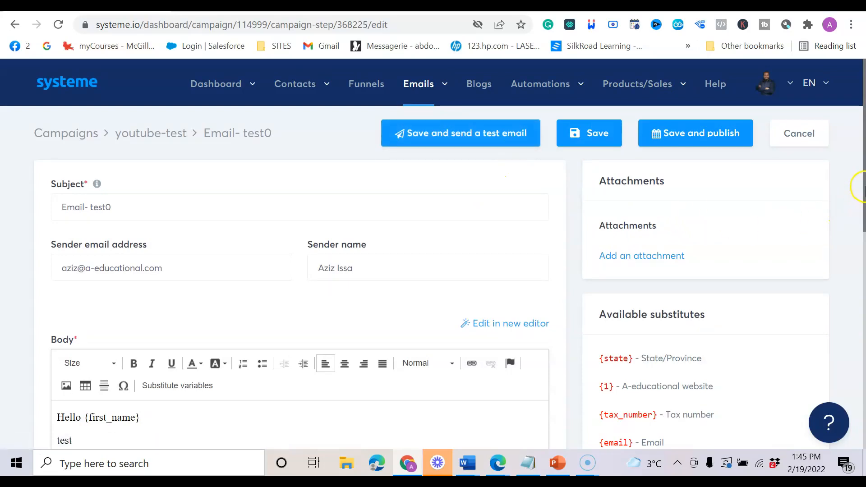
drag(863, 194, 861, 307)
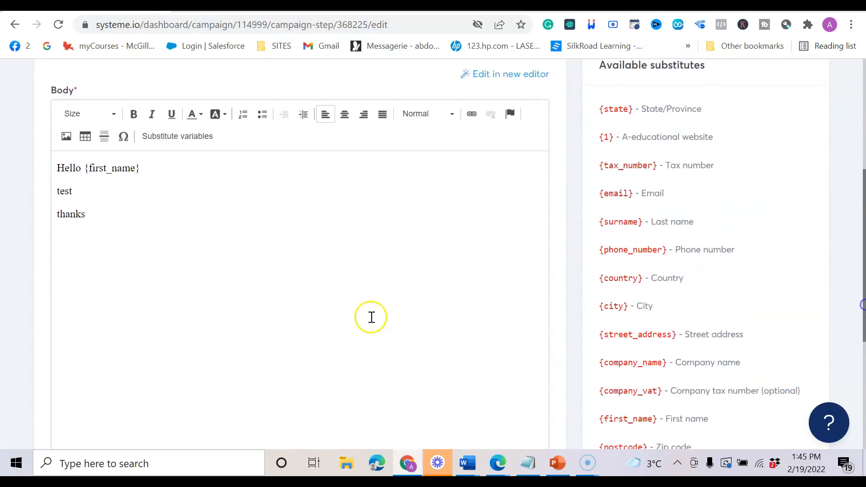
click(152, 254)
drag(85, 191, 59, 197)
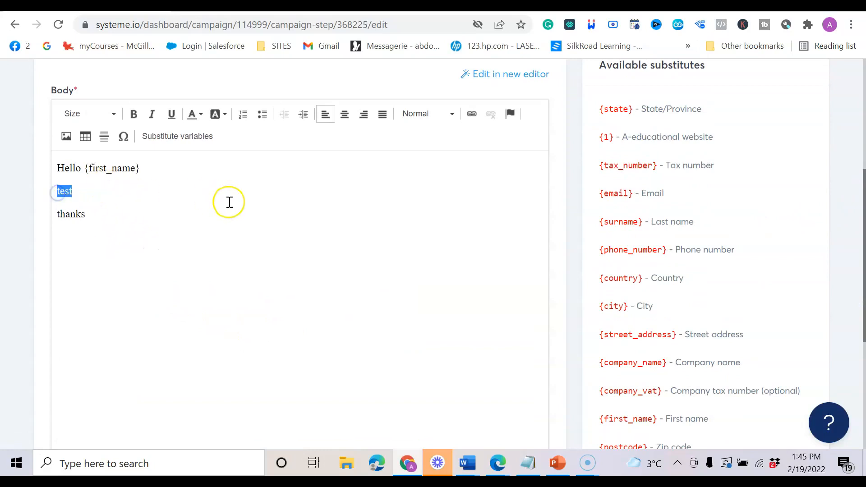
click(472, 115)
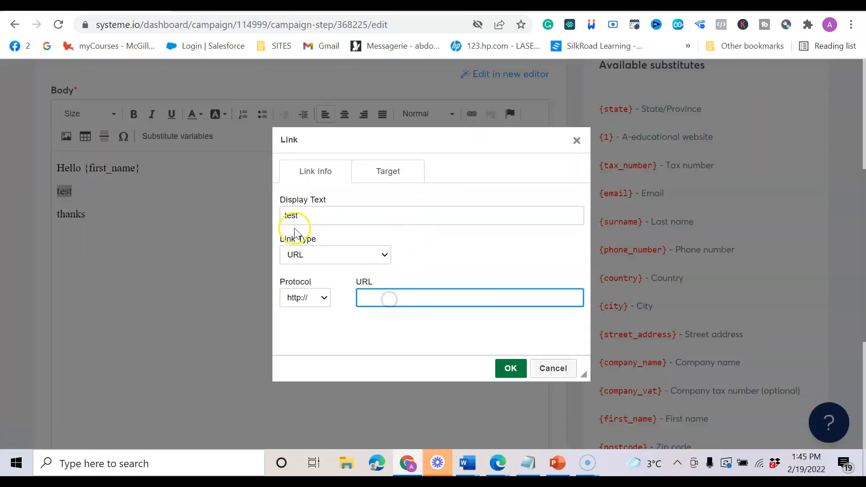
click(300, 216)
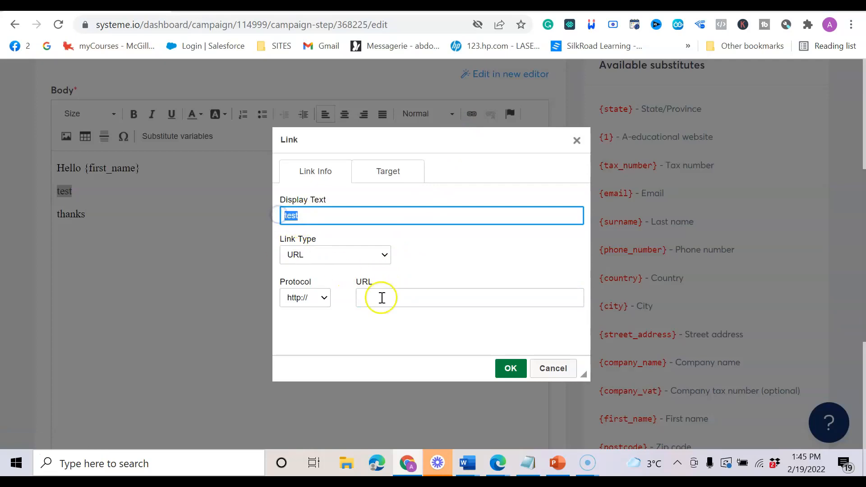
click(403, 301)
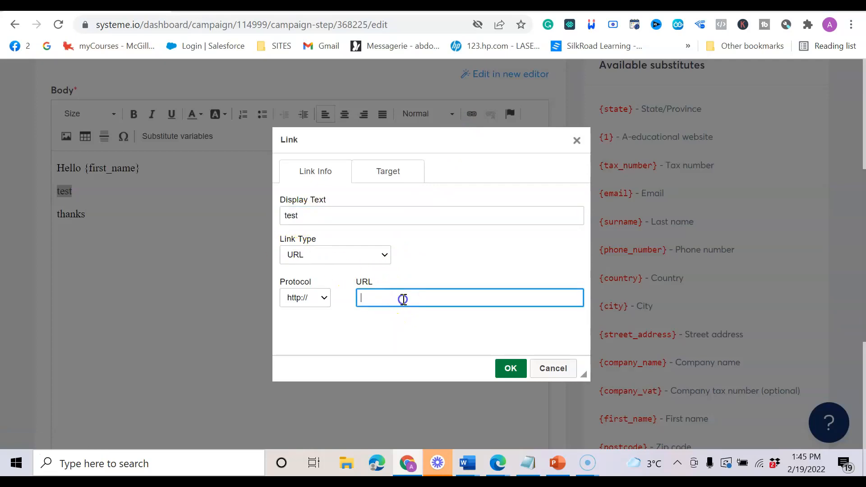
click(510, 374)
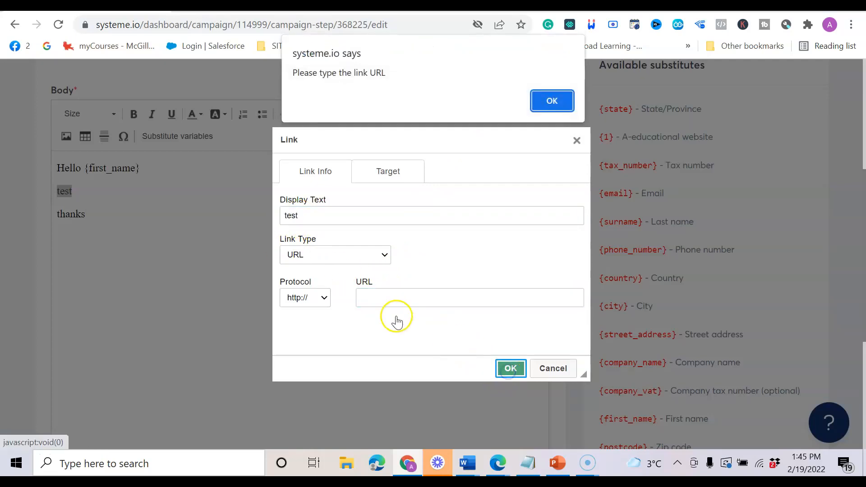
click(547, 104)
click(122, 207)
click(563, 371)
click(81, 193)
click(134, 244)
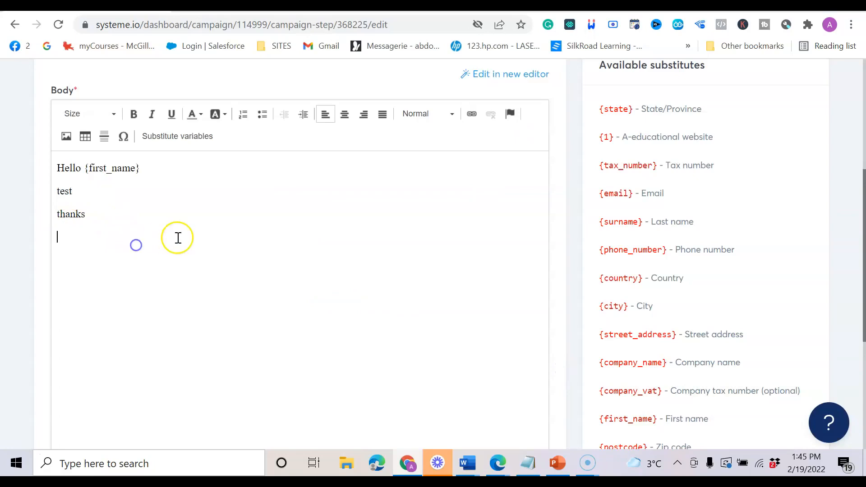
scroll(239, 246, up, 5)
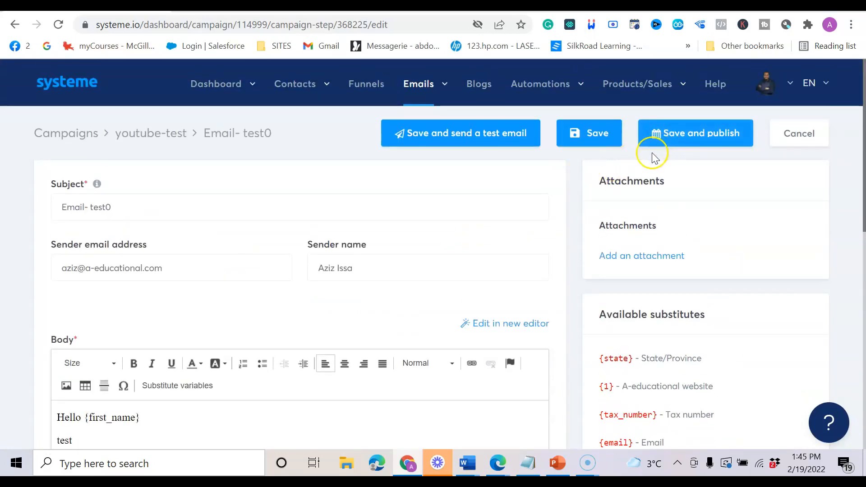
Publish Email- test0 with a sending delay of 0 Days.
click(684, 132)
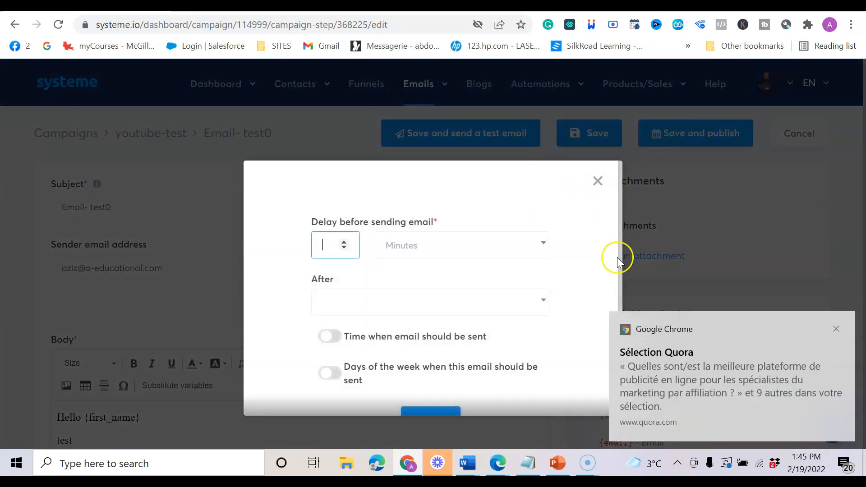
click(838, 330)
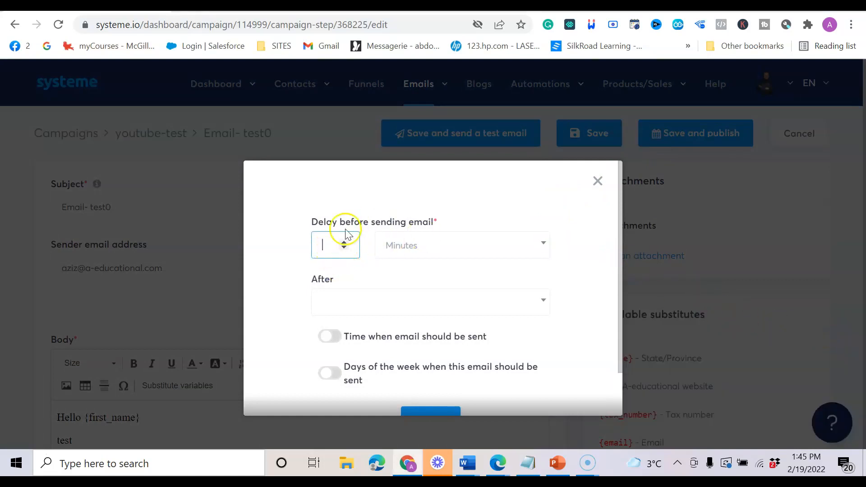
drag(333, 222, 410, 219)
click(335, 242)
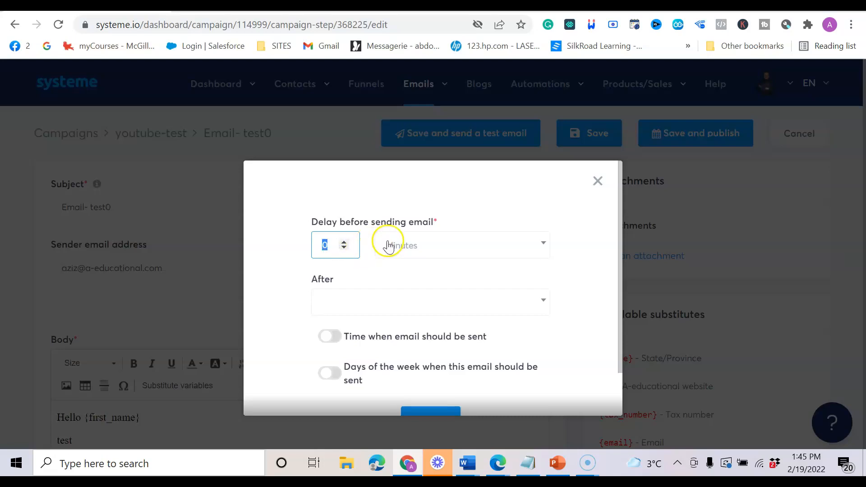
click(416, 248)
click(406, 318)
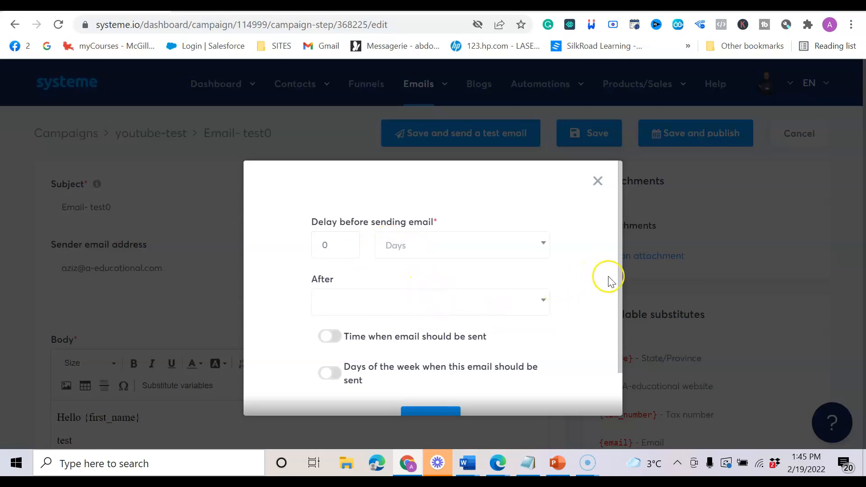
scroll(617, 324, down, 1)
drag(617, 325, 630, 302)
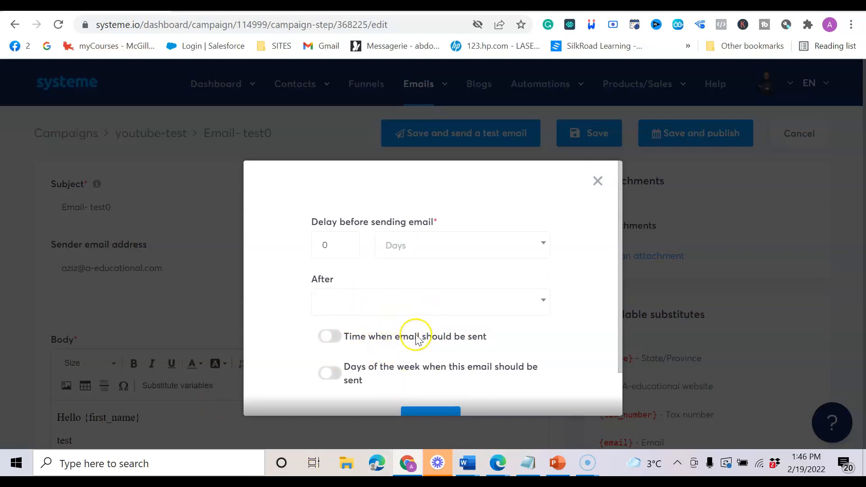
scroll(421, 361, down, 1)
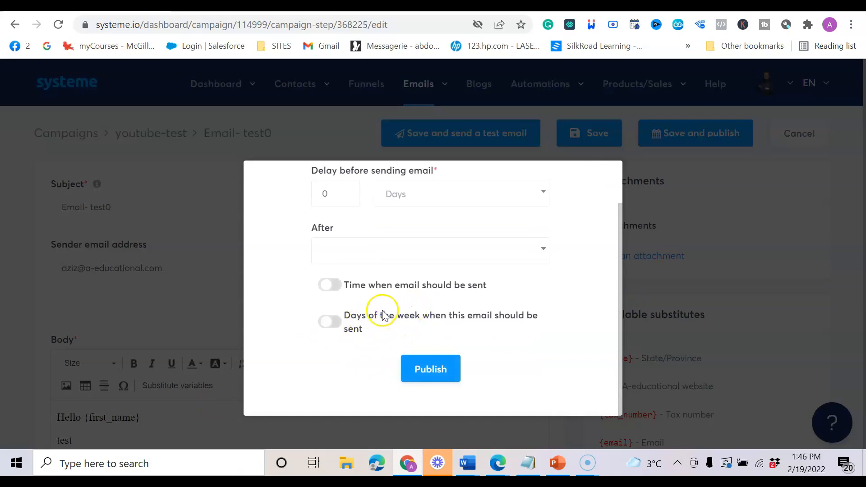
scroll(431, 311, up, 1)
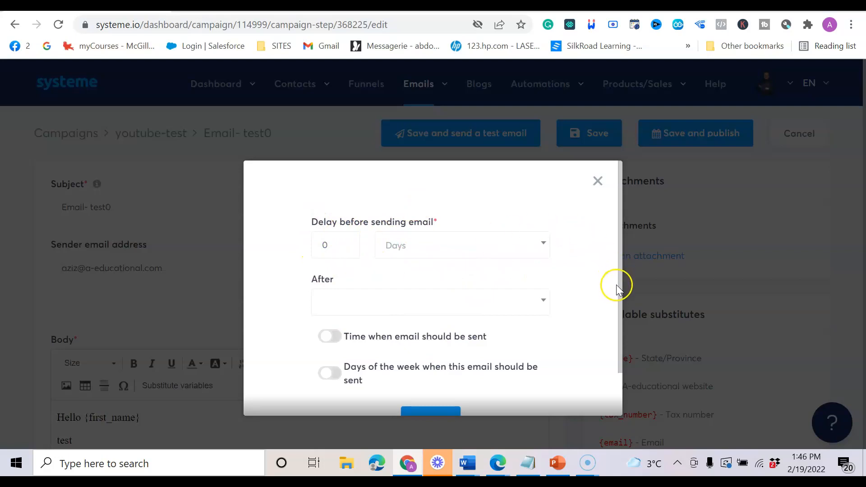
drag(618, 300, 612, 337)
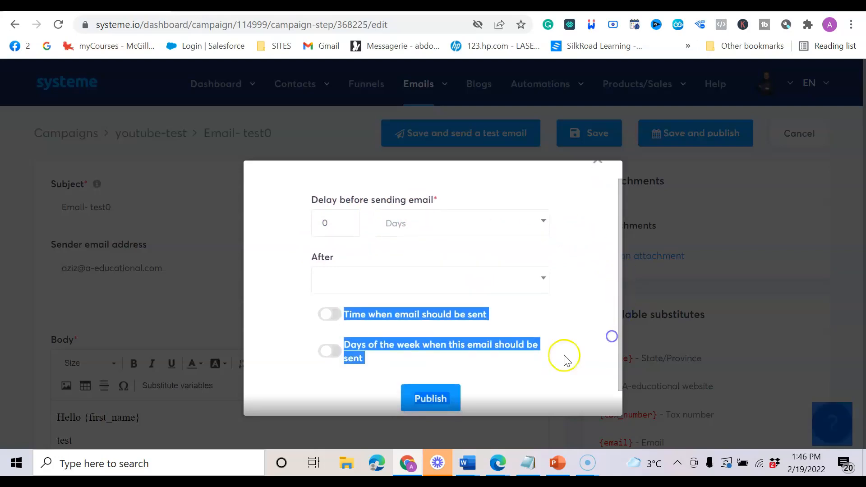
click(430, 398)
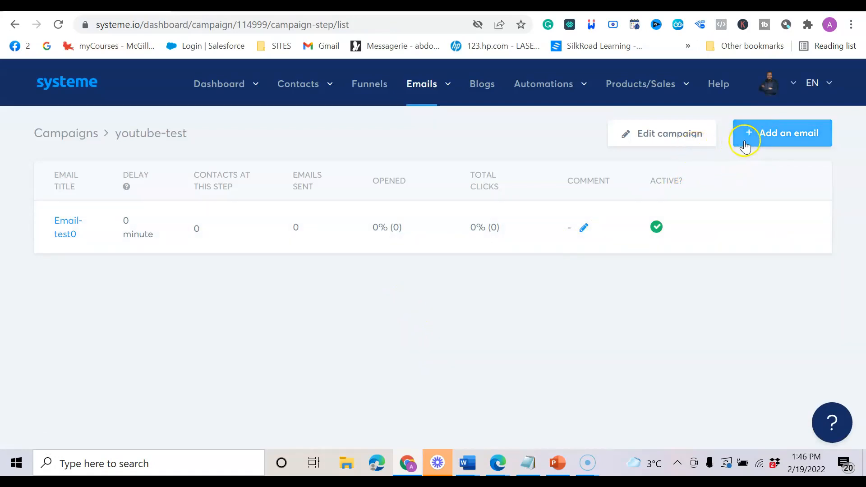
Add an email with subject 'email 1' to youtube-test using the Classic editor.
click(762, 136)
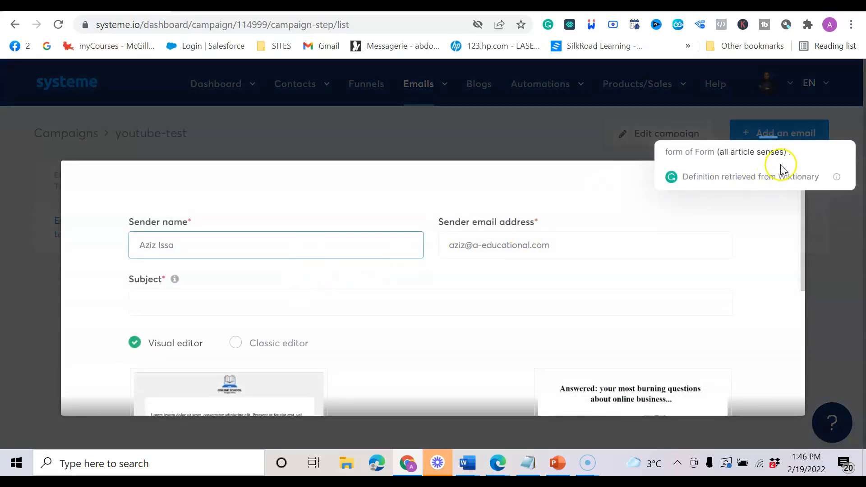
drag(486, 221, 491, 222)
click(174, 302)
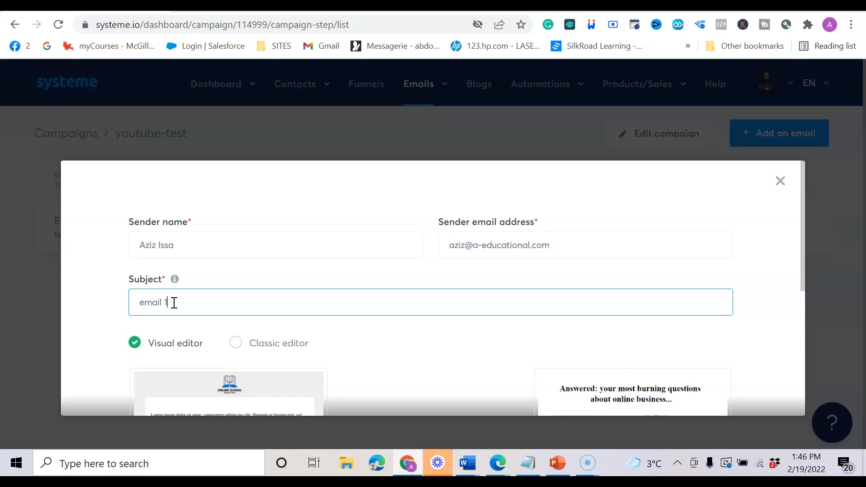
double_click(235, 343)
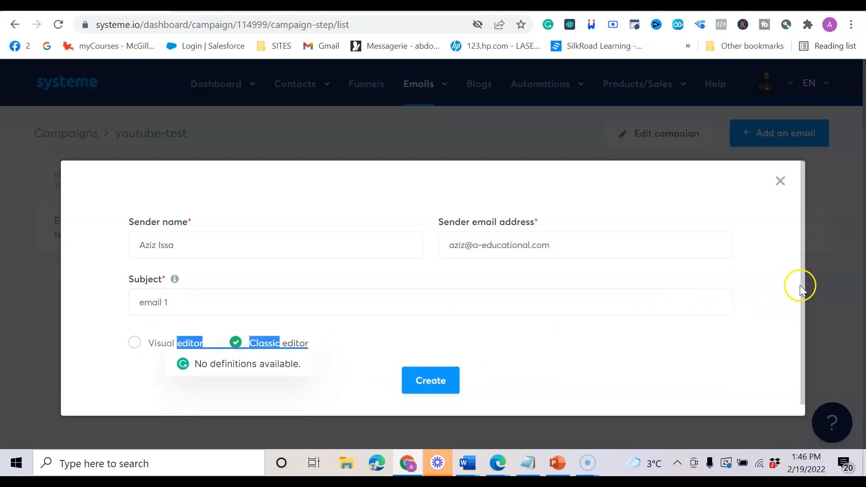
drag(801, 286, 809, 306)
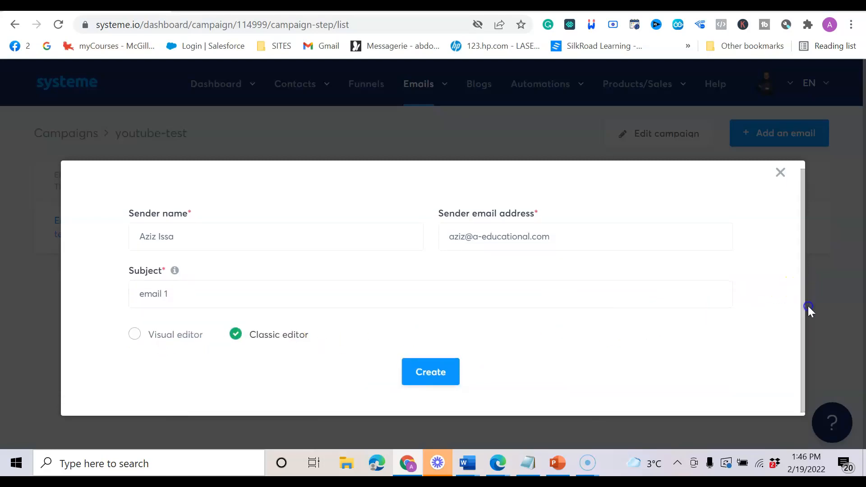
click(419, 367)
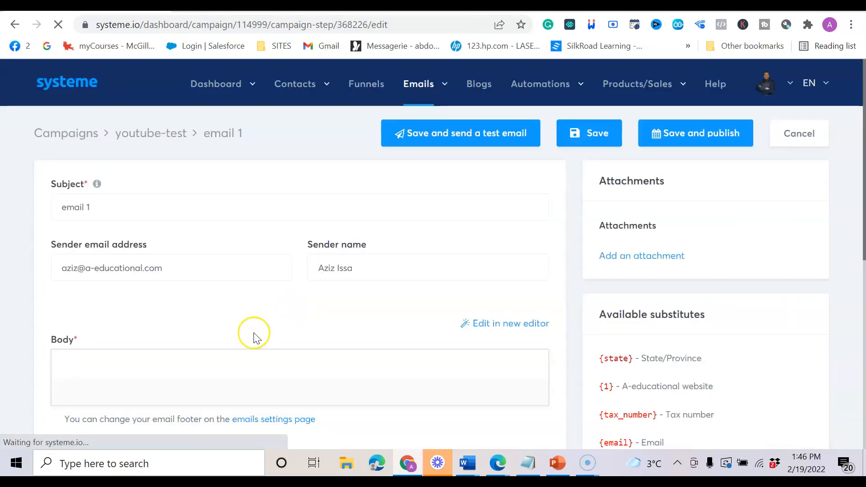
Type the three body lines Hello, Just a test, Thanks into email 1.
drag(862, 221, 860, 279)
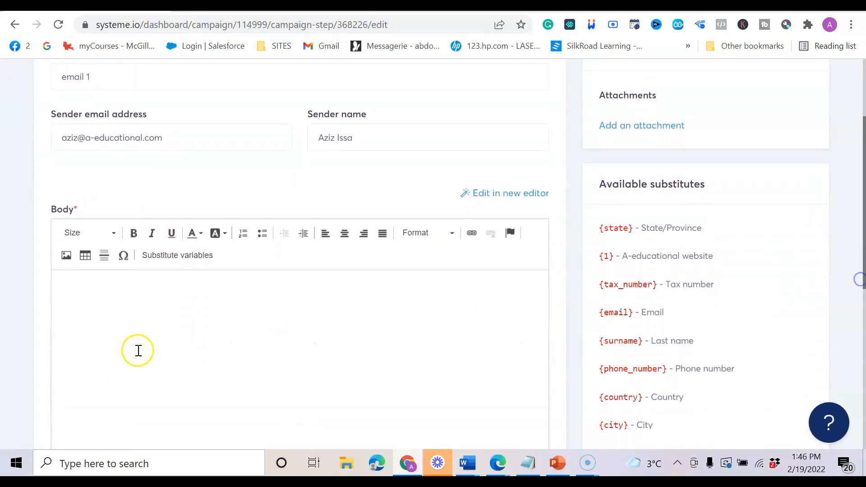
click(89, 318)
text(Hello)
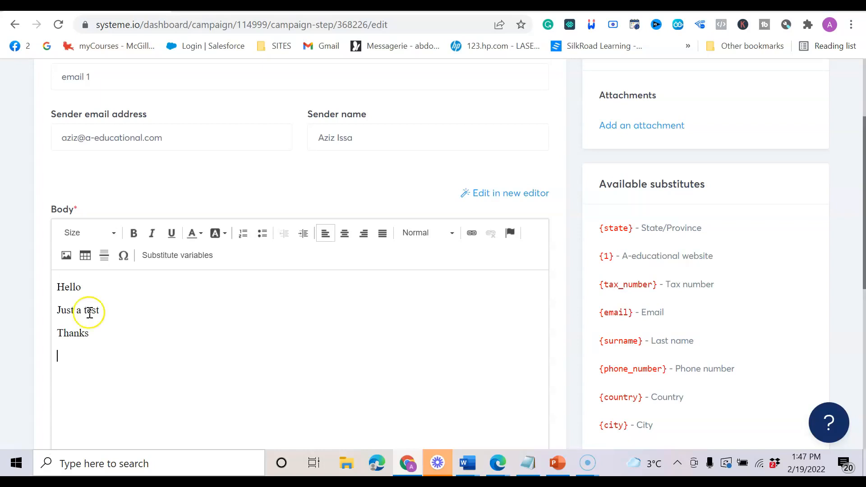
drag(858, 135, 858, 98)
Publish email 1 with a 1 Days delay after Email- test0.
click(686, 104)
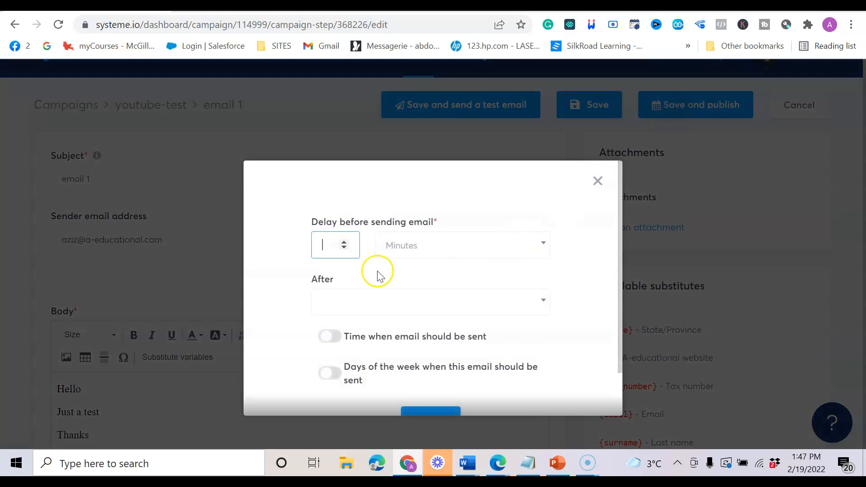
click(343, 244)
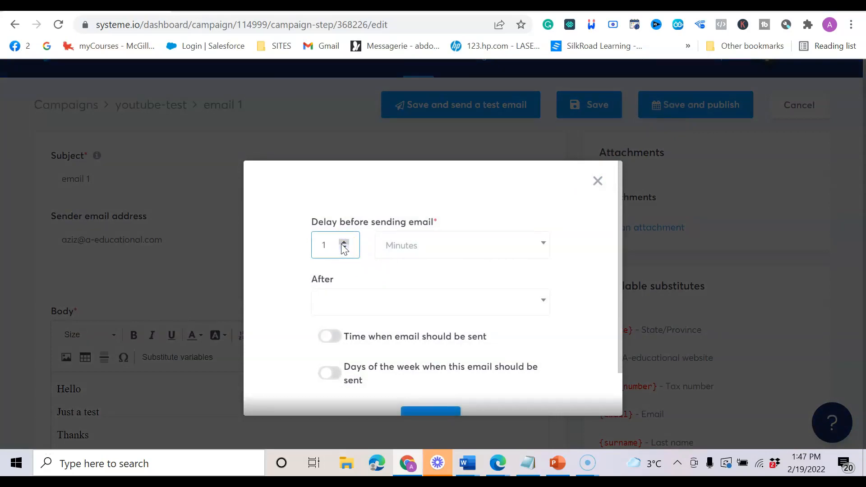
click(344, 248)
click(418, 243)
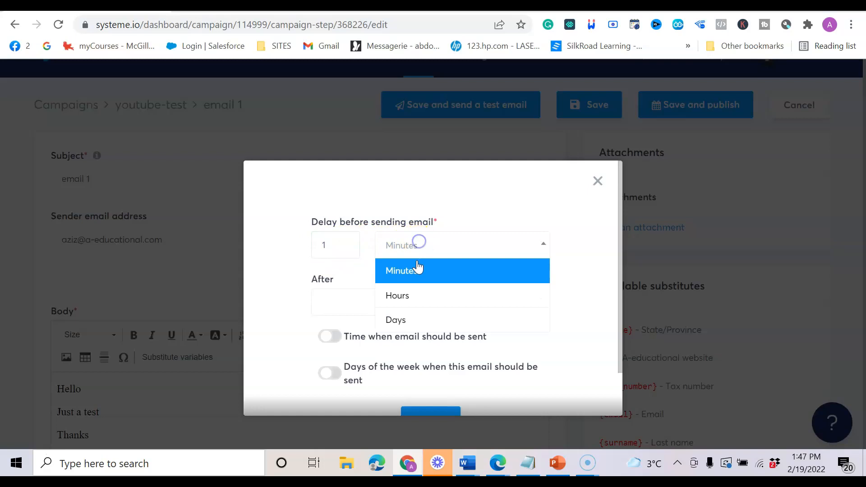
click(429, 320)
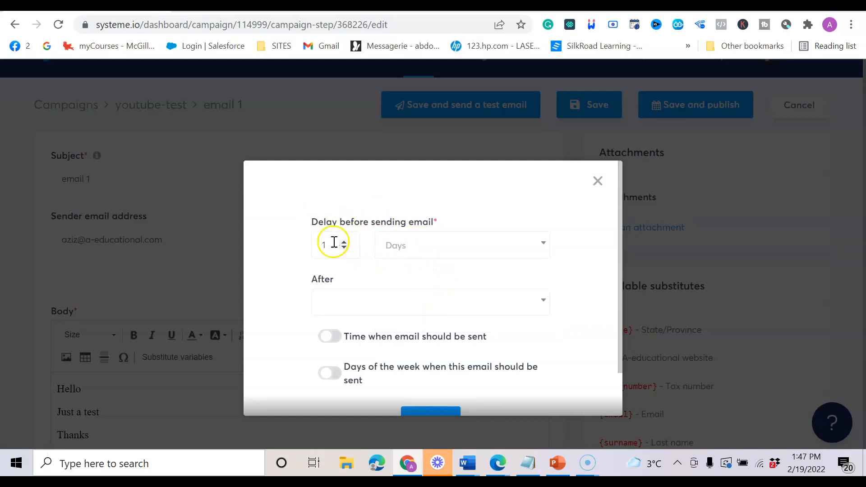
drag(326, 222, 436, 215)
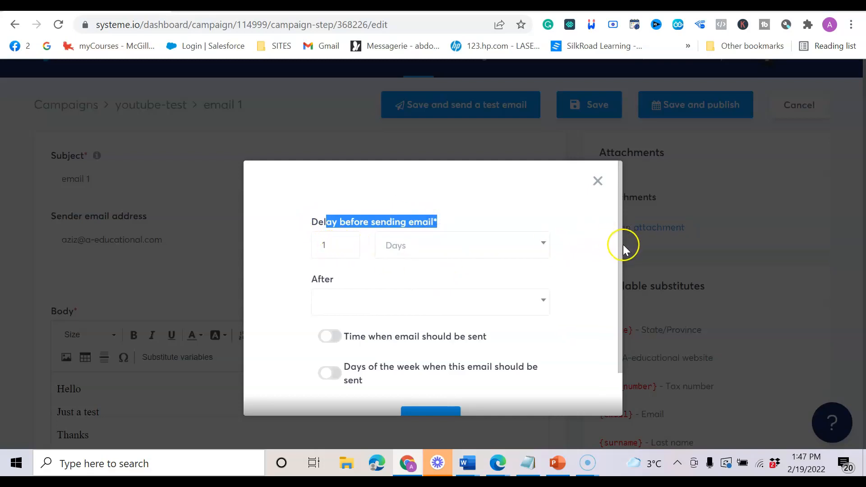
drag(621, 247, 621, 282)
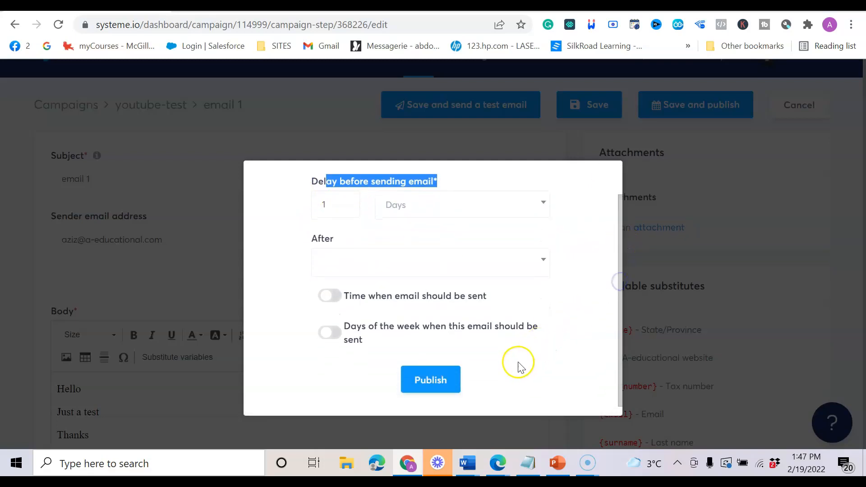
click(545, 262)
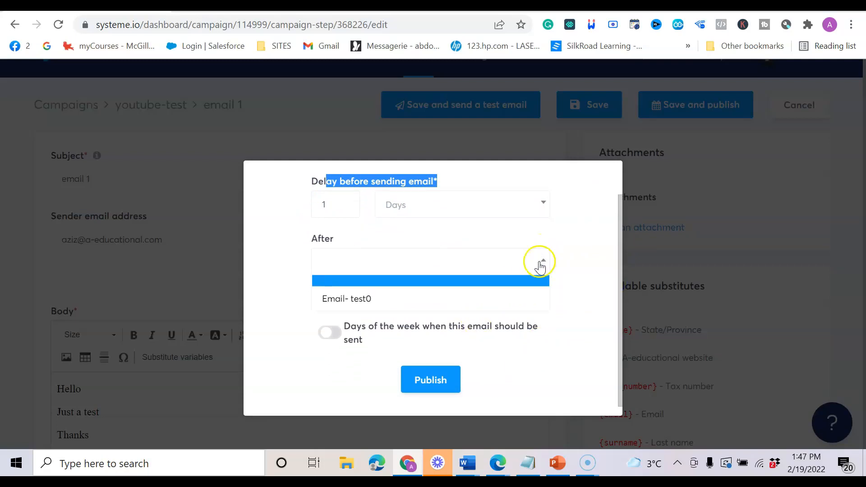
click(347, 300)
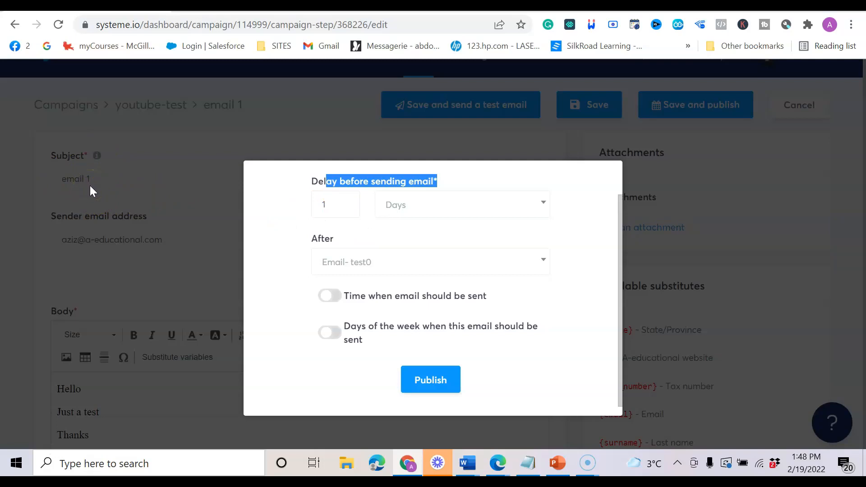
click(424, 385)
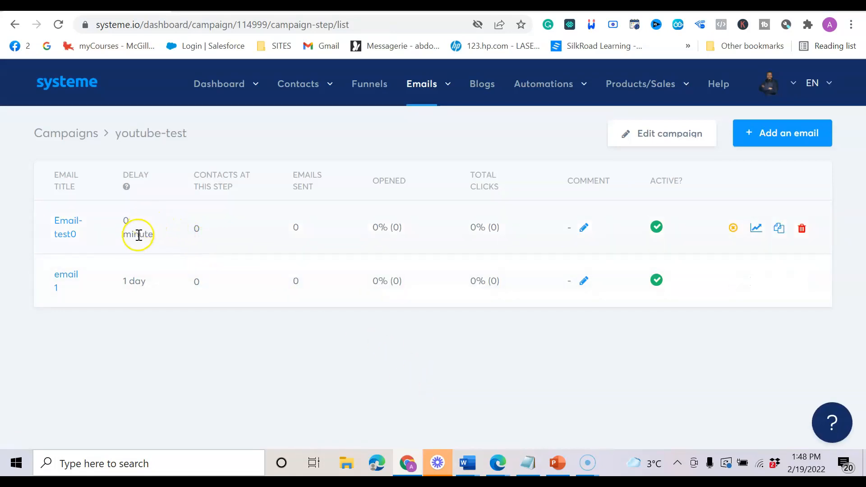
Point out the 0-minute and 1-day delays, then reopen a fresh Add an email form.
drag(136, 223, 77, 223)
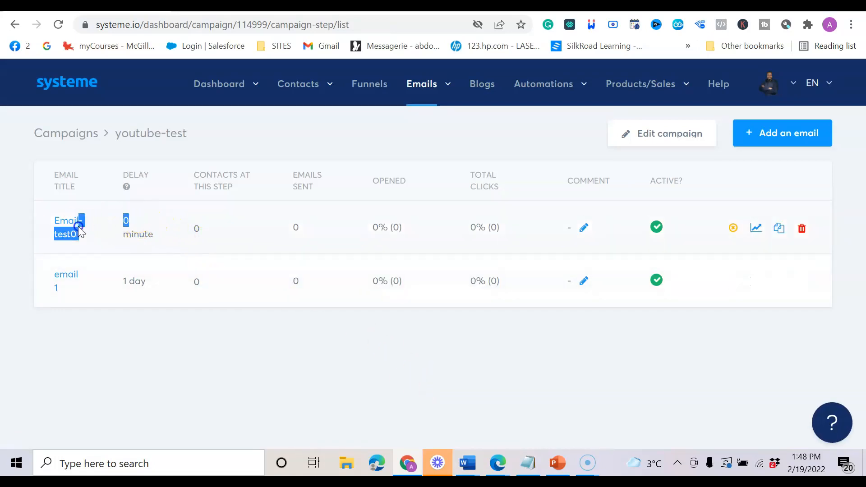
drag(142, 279, 121, 287)
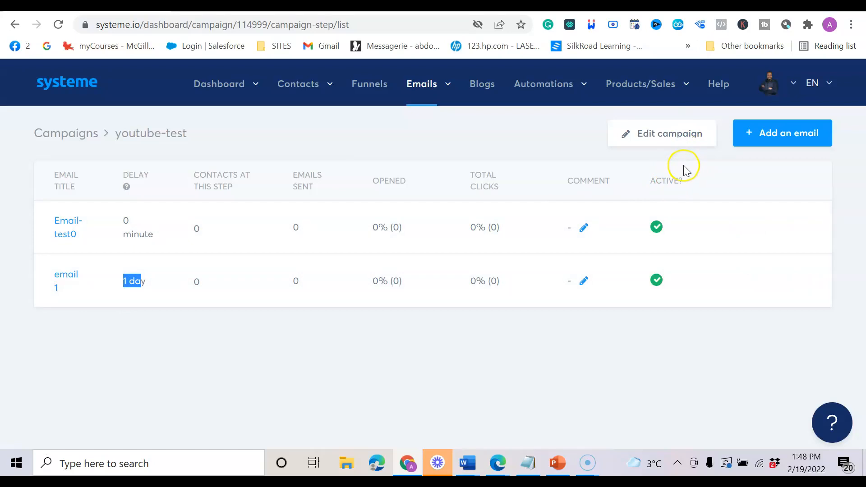
click(763, 134)
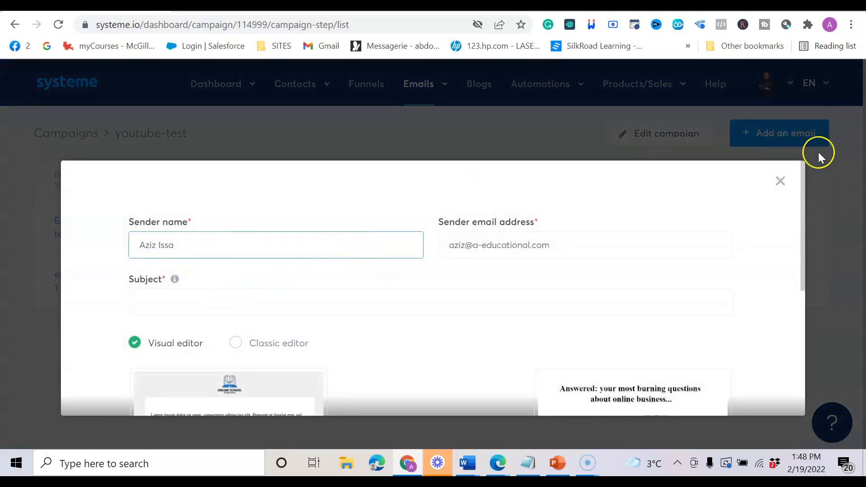
click(778, 181)
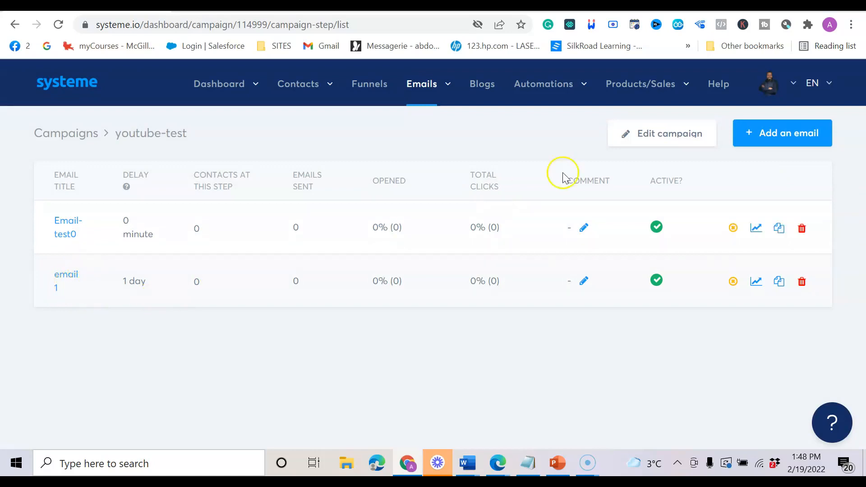
click(758, 135)
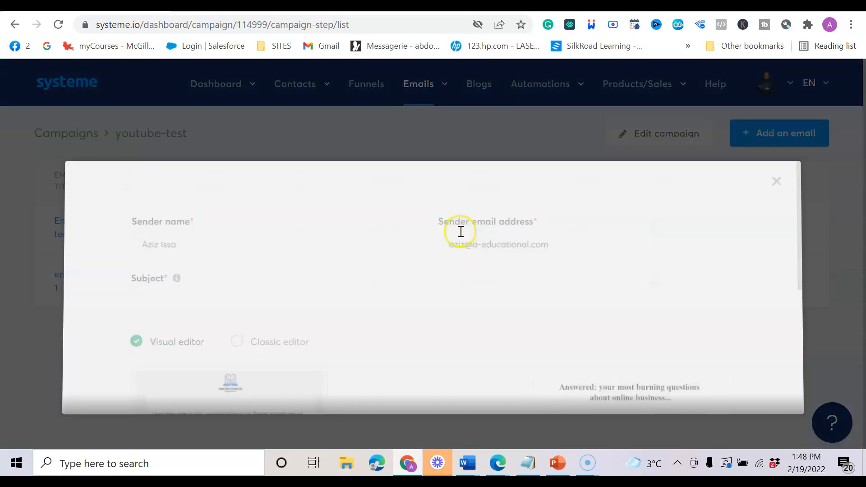
Create email 2 in the Classic editor with body Test, then start setting its publish delay.
click(194, 313)
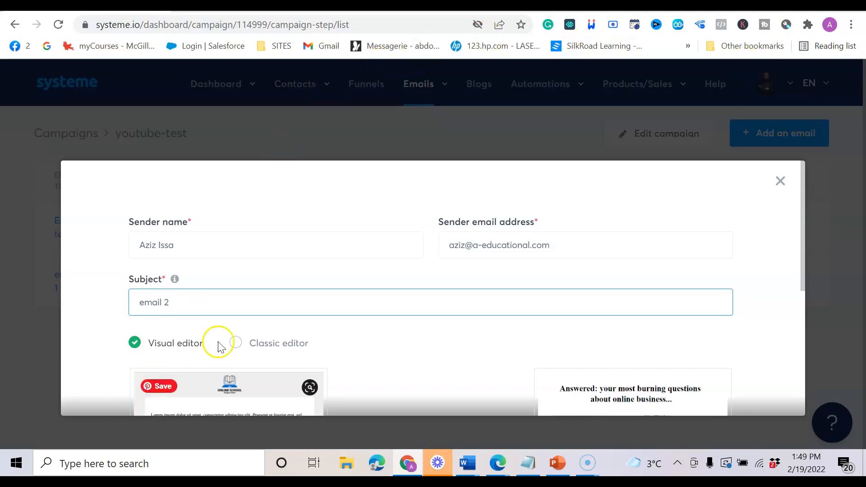
click(234, 344)
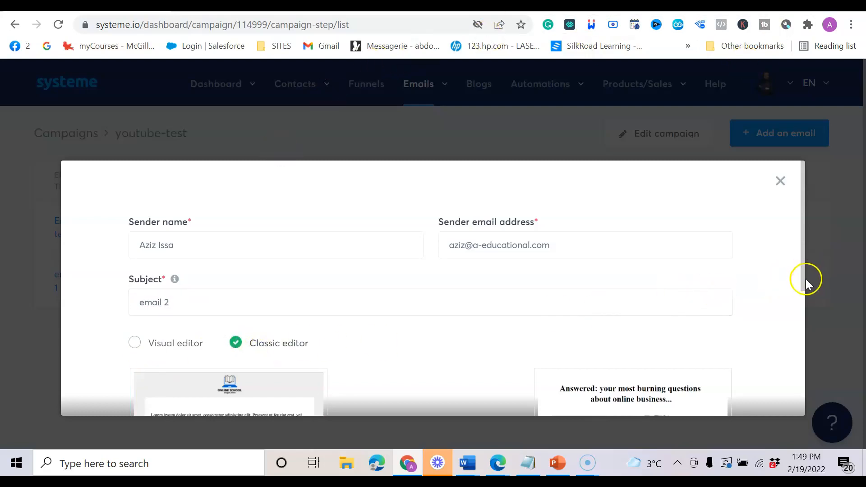
drag(802, 283, 781, 402)
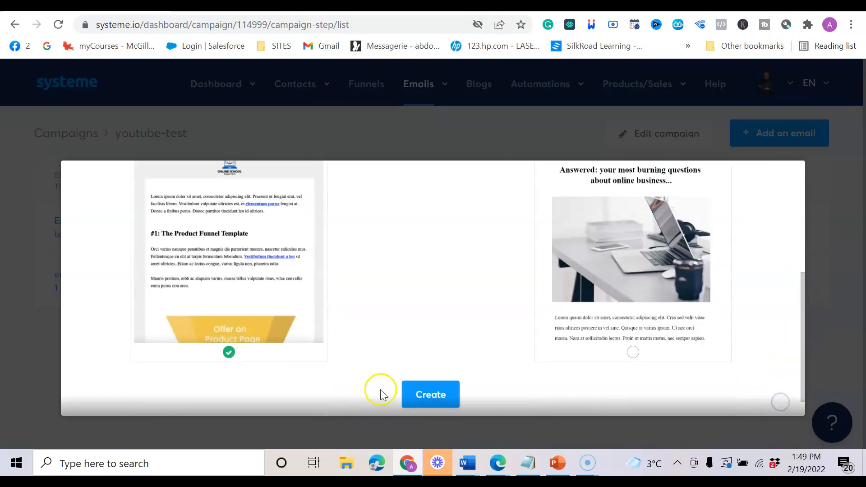
click(428, 407)
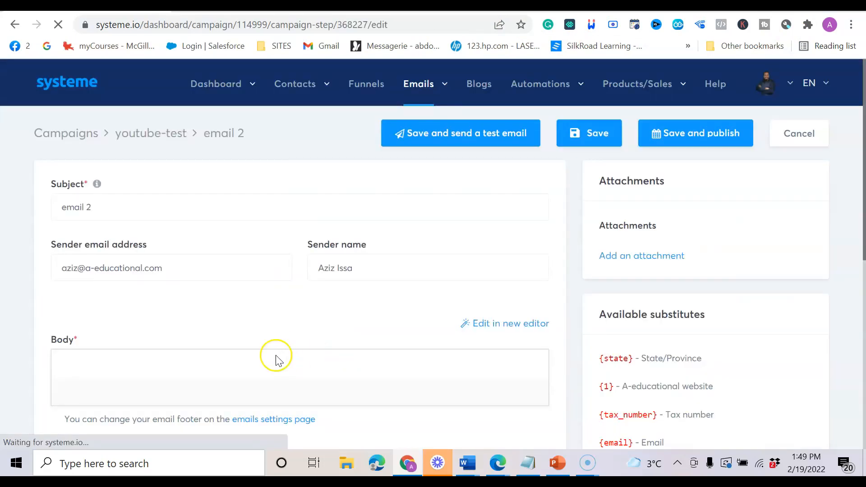
click(103, 422)
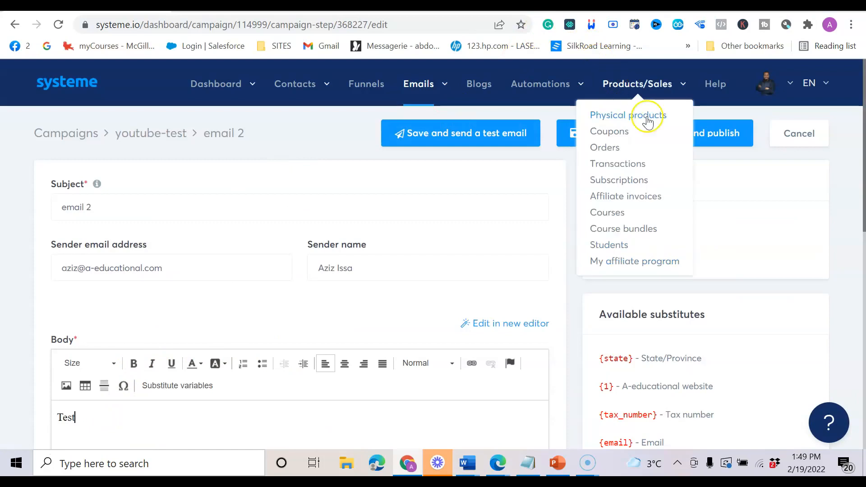
click(708, 133)
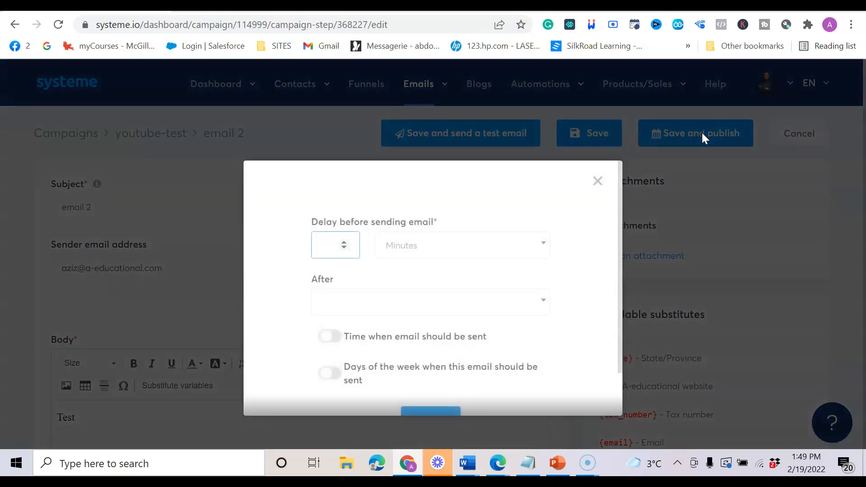
click(344, 248)
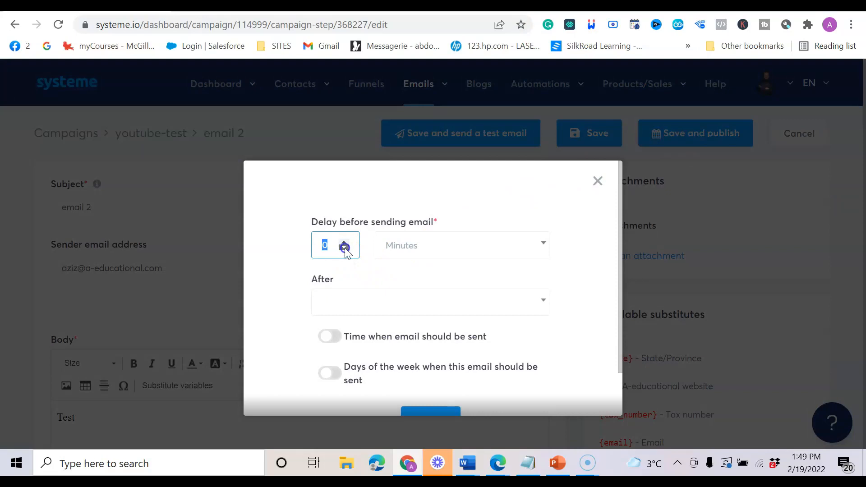
Set email 2 to send 1 day after email 1 and publish it.
click(343, 242)
click(403, 252)
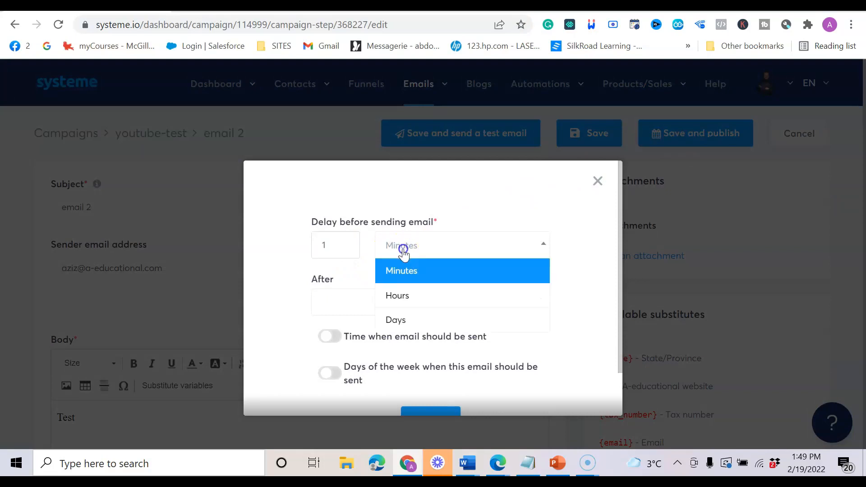
click(396, 318)
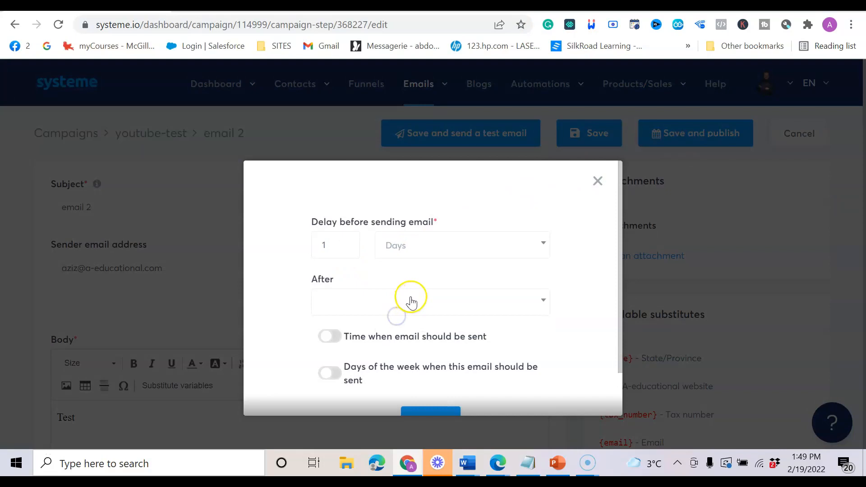
click(382, 300)
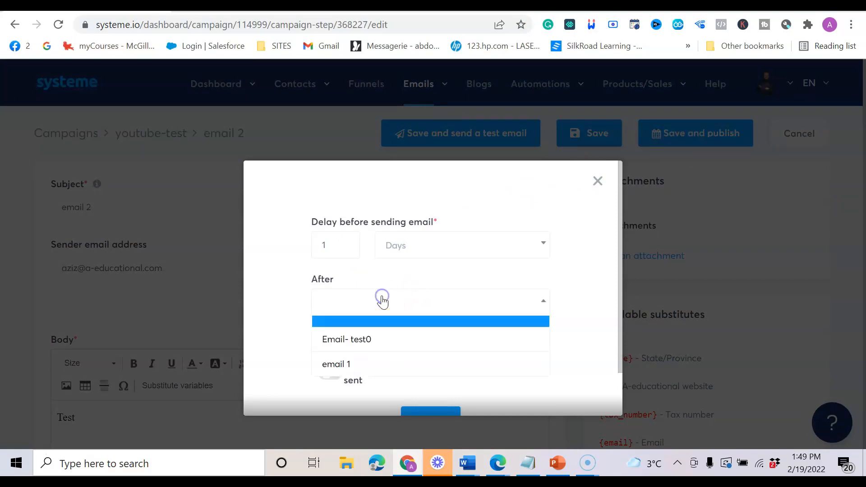
click(346, 371)
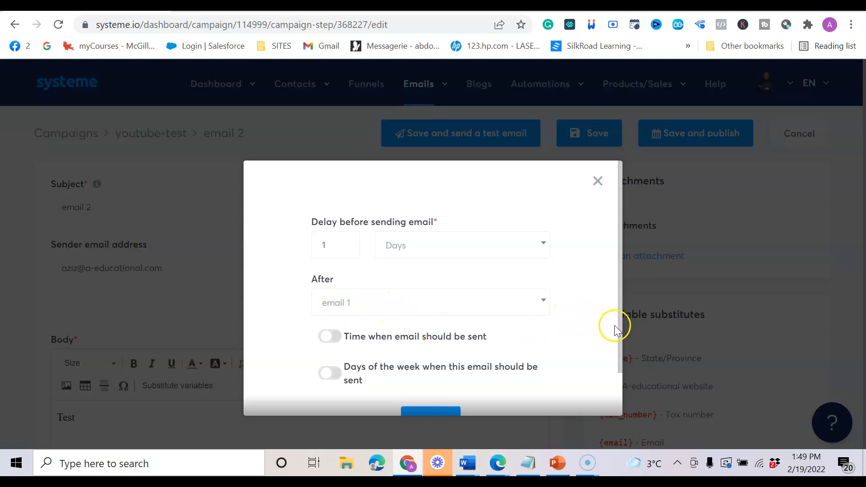
drag(619, 335, 616, 354)
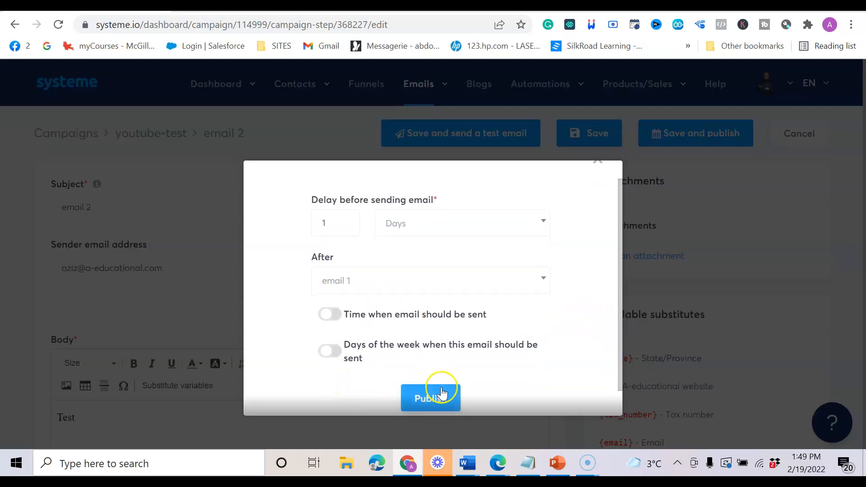
click(433, 400)
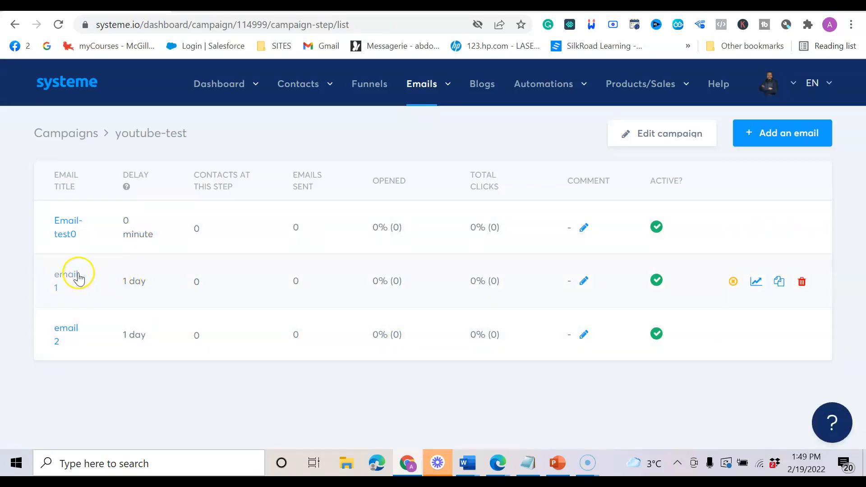
Open the youtube-test campaign and add a 'day 0' note to Email-test0.
click(71, 240)
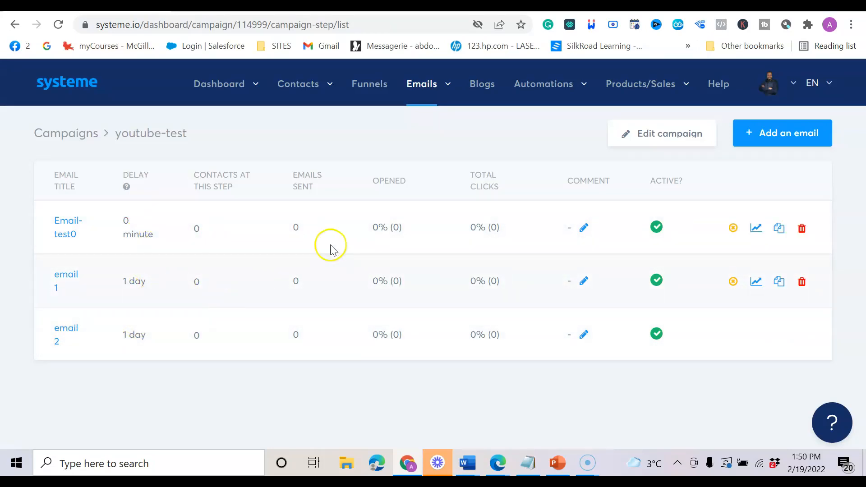
click(584, 228)
click(348, 257)
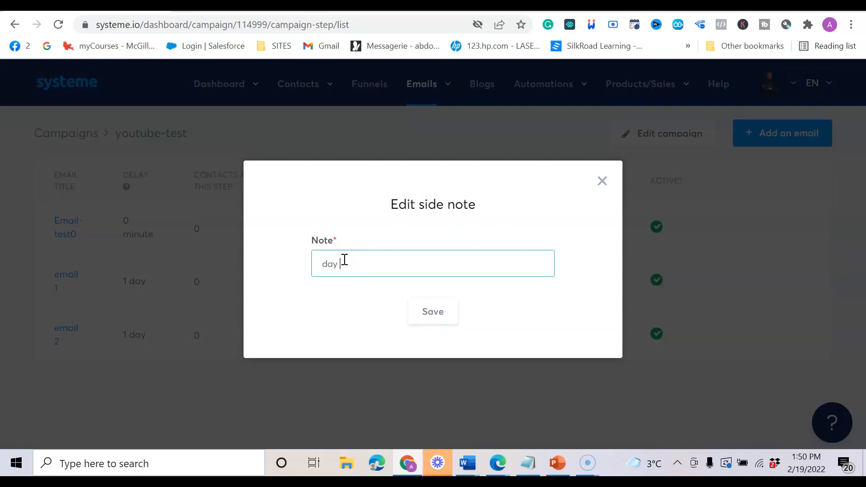
text(day 0)
click(433, 311)
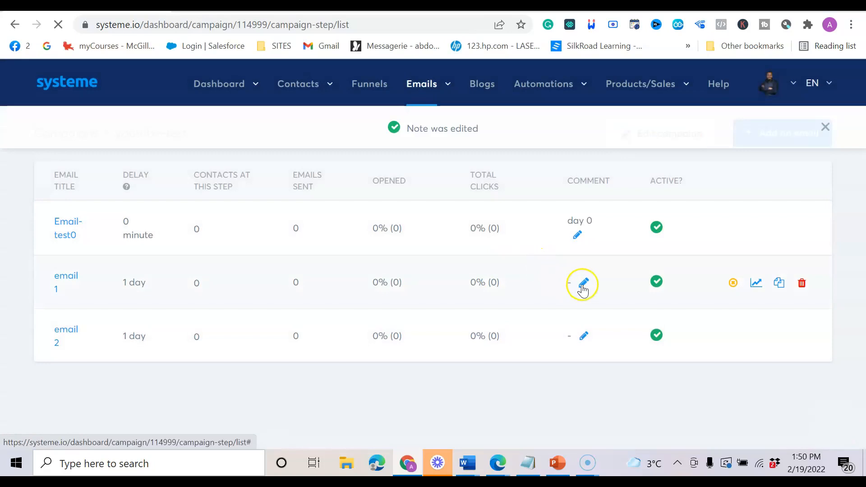
Save 'day 1' and 'day 2' notes on email 1 and email 2.
click(584, 281)
click(373, 268)
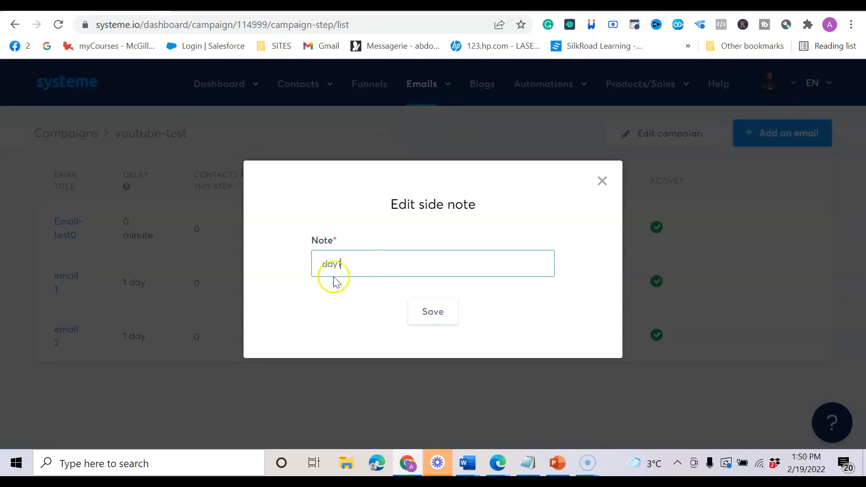
click(434, 310)
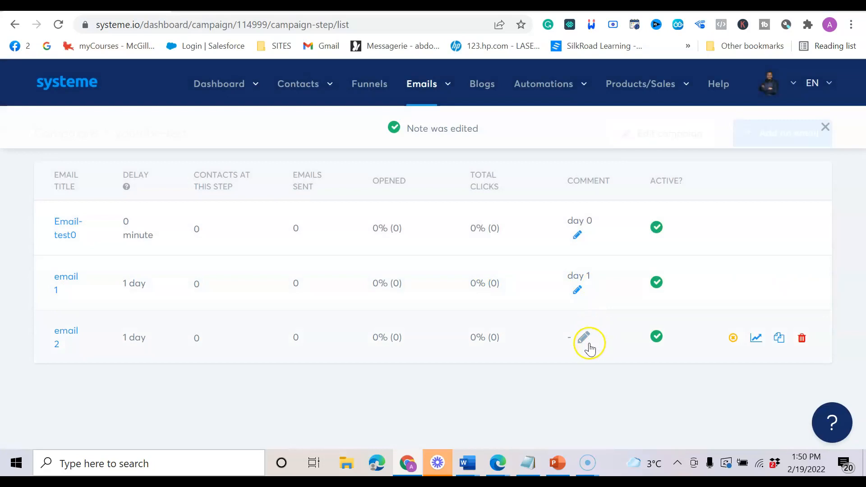
click(585, 337)
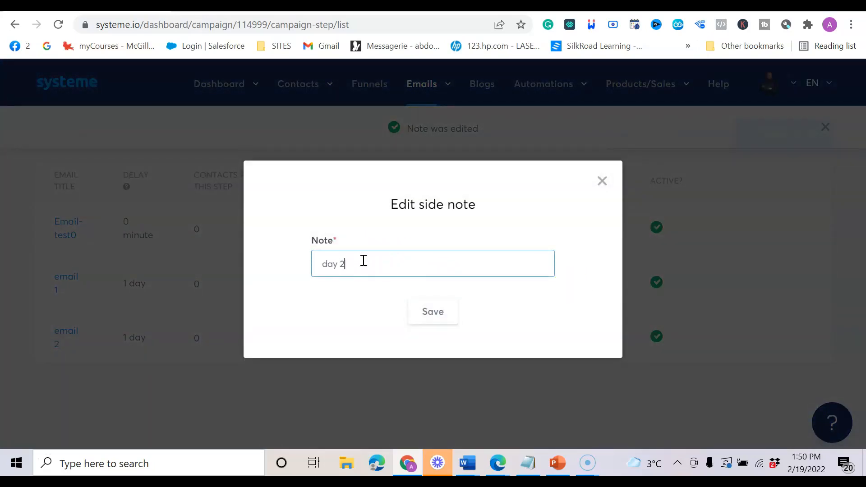
click(435, 316)
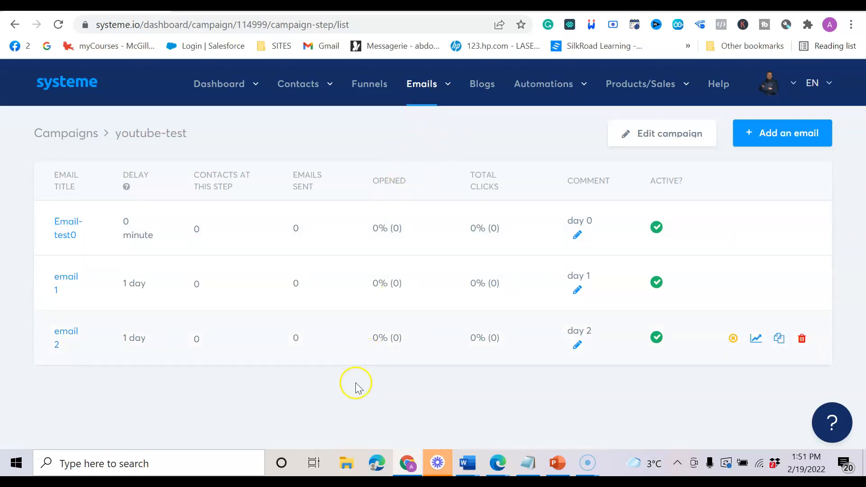
click(558, 465)
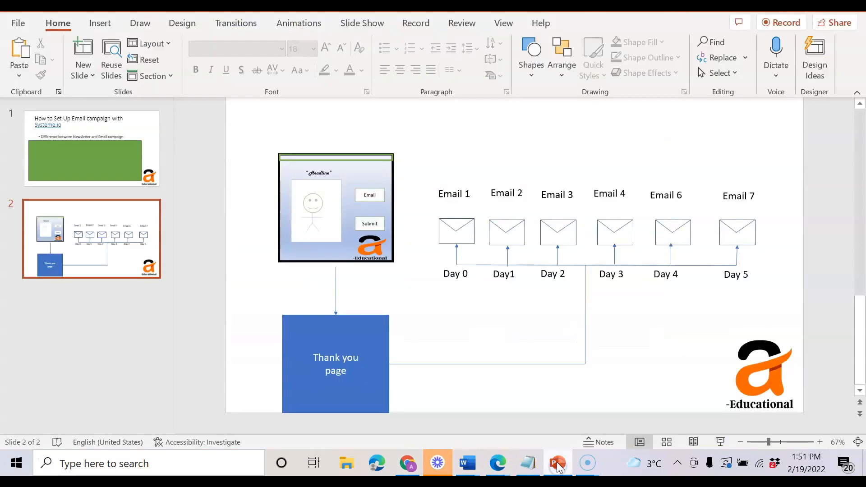
On slide 1, move the green rectangle down to reveal the 'How to add your domain in System.io' bullet.
click(109, 157)
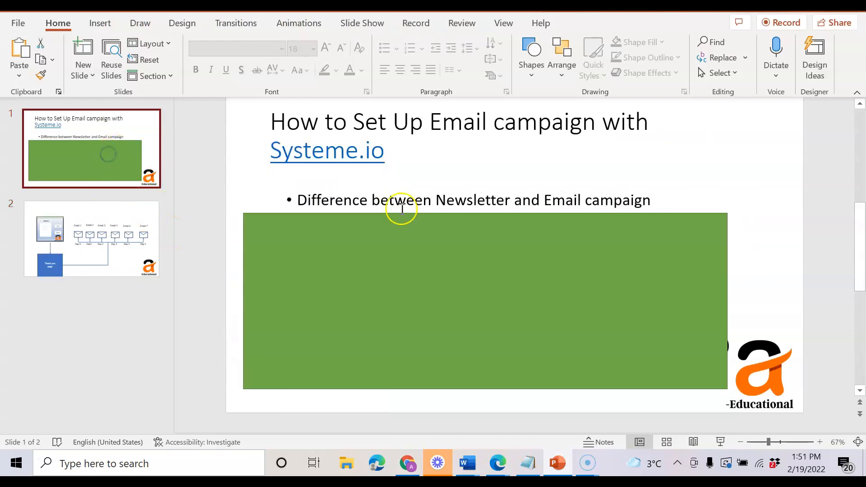
drag(405, 241, 406, 263)
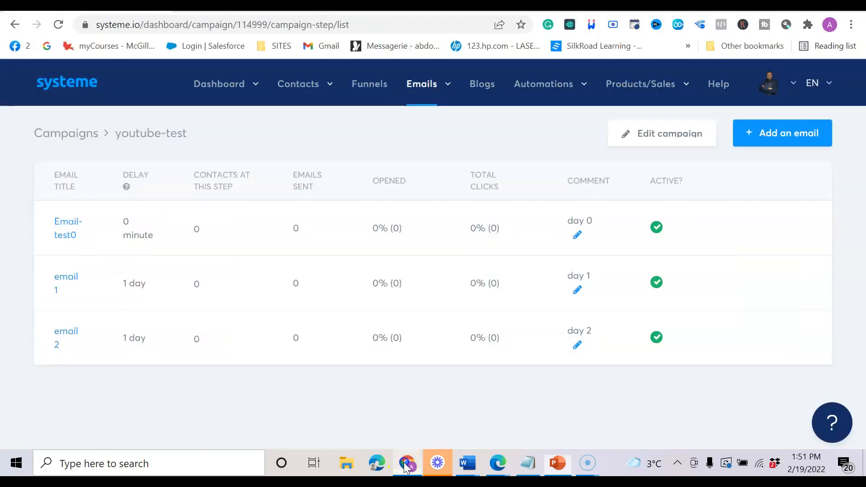
click(408, 463)
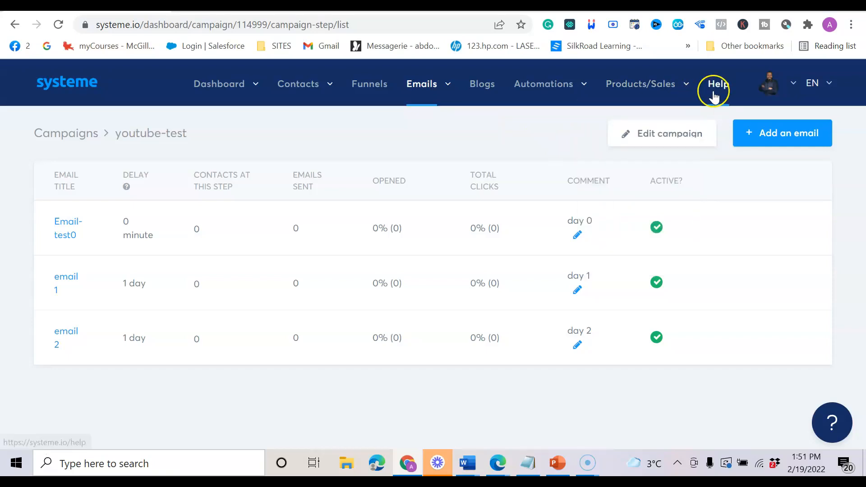
mouse_move(684, 95)
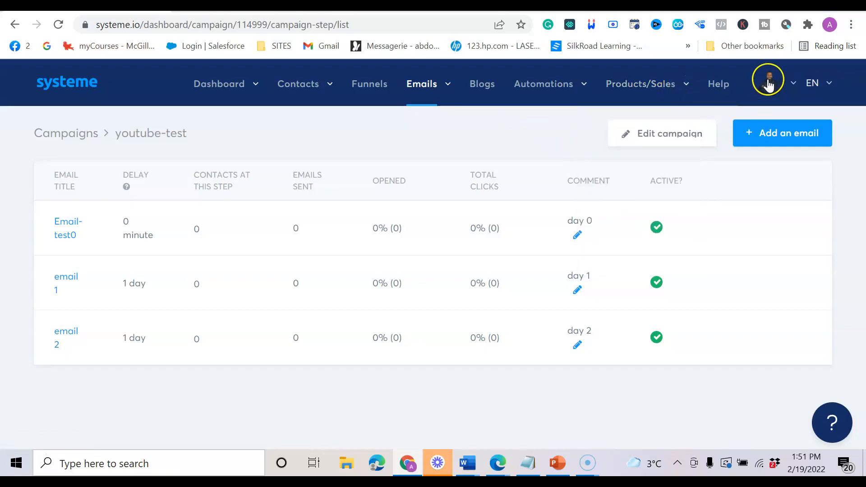
Go to Settings > Mailing settings > Custom domains to view the two existing domains.
mouse_move(791, 89)
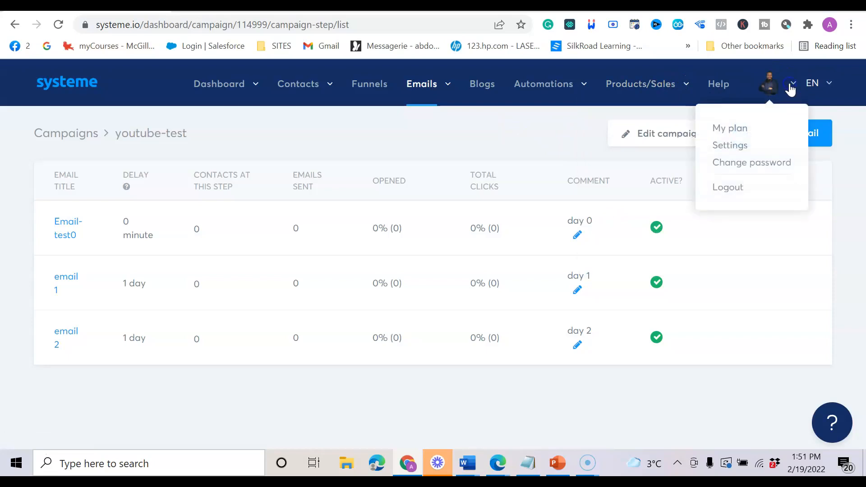
click(728, 145)
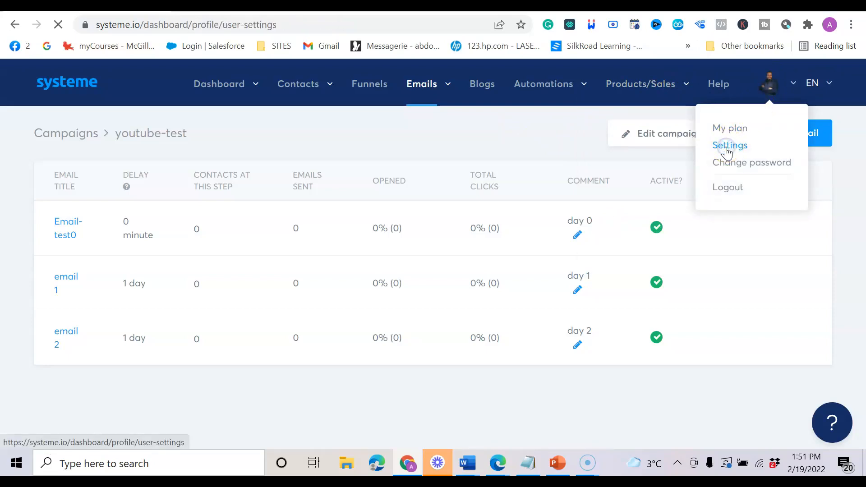
scroll(235, 239, down, 1)
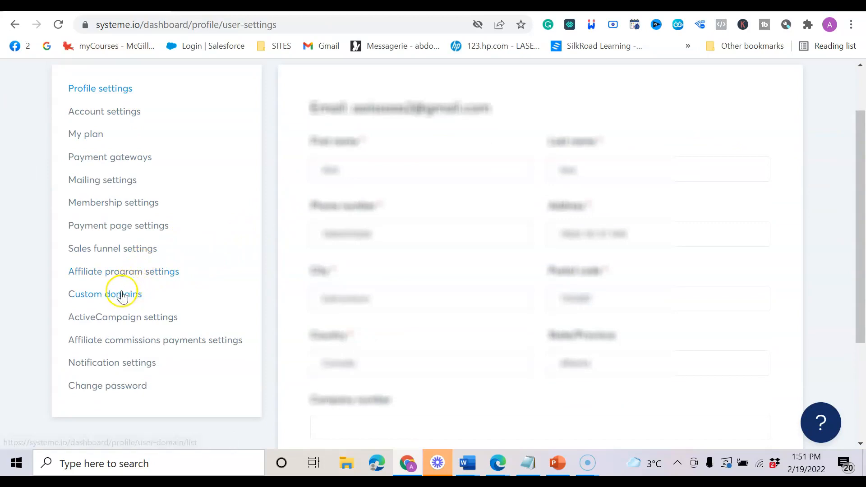
click(121, 180)
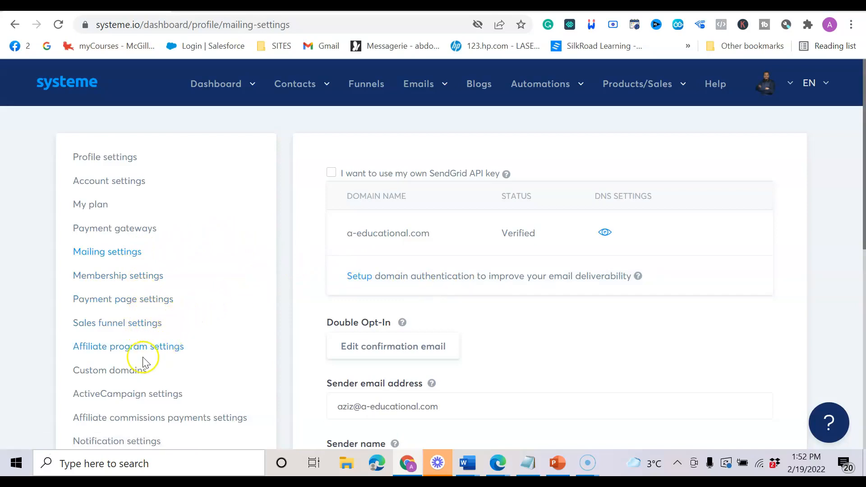
click(130, 373)
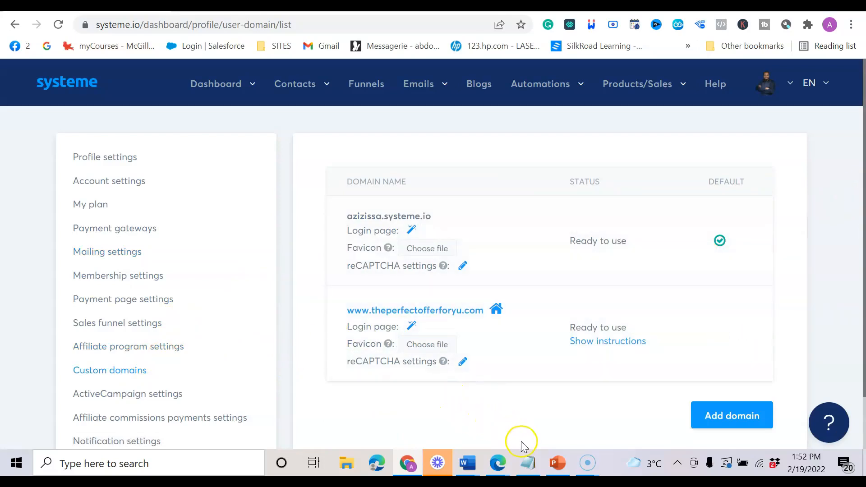
click(534, 464)
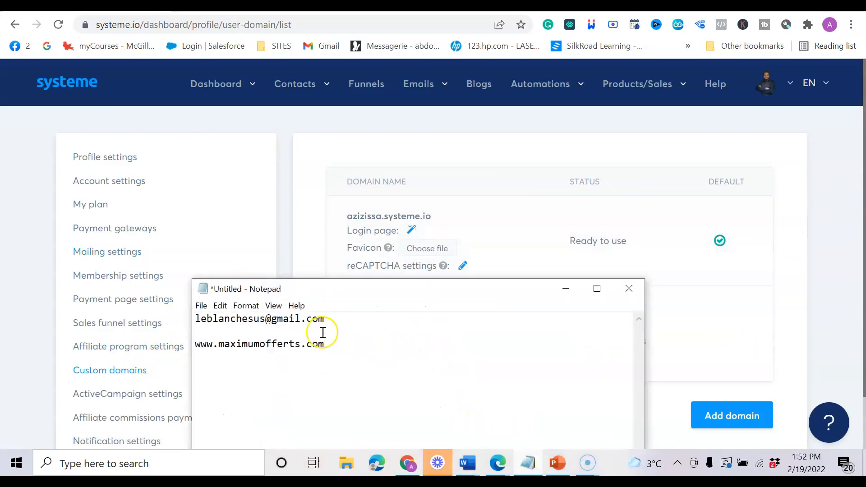
drag(318, 342, 212, 331)
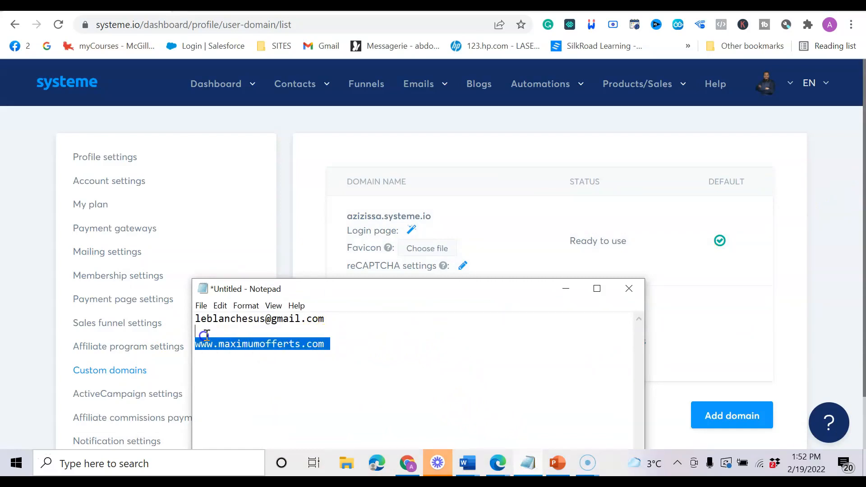
right_click(223, 349)
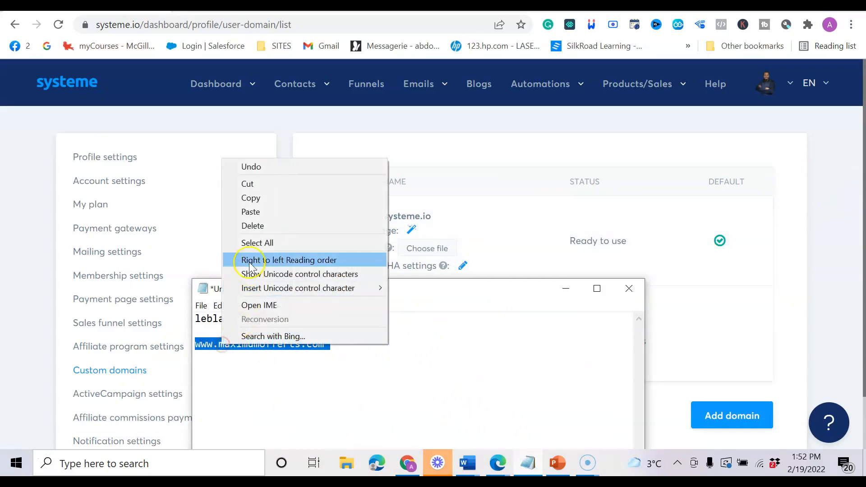
click(252, 199)
click(215, 6)
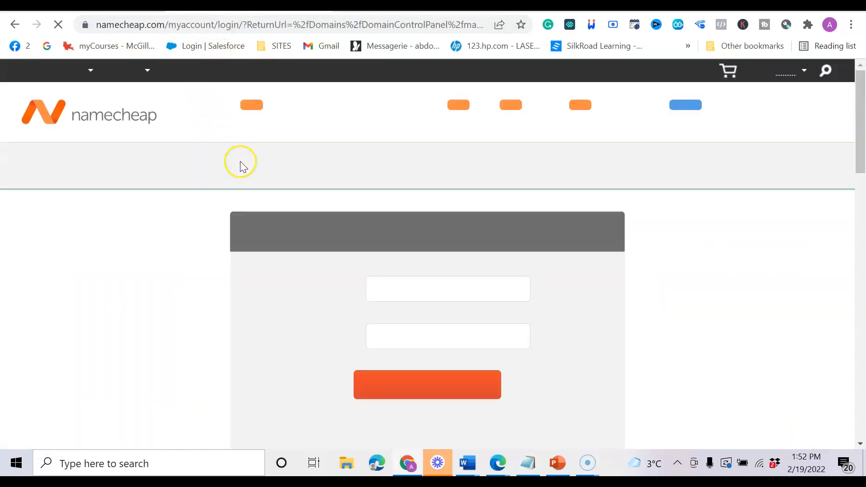
Sign in to Namecheap and check maximumofferts.com's Advanced DNS host records, which are empty.
mouse_move(117, 73)
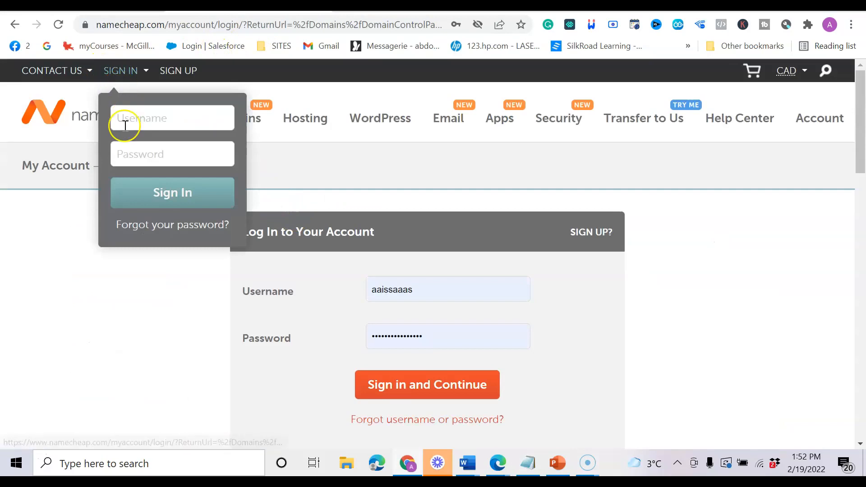
click(127, 82)
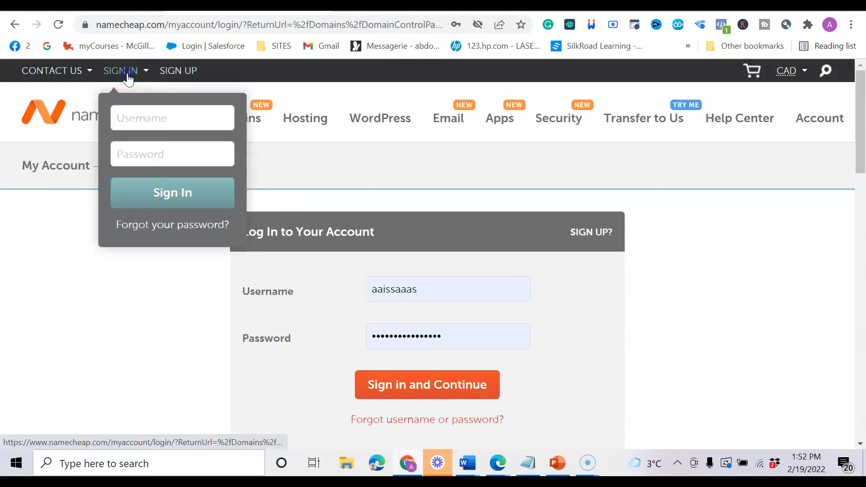
click(373, 386)
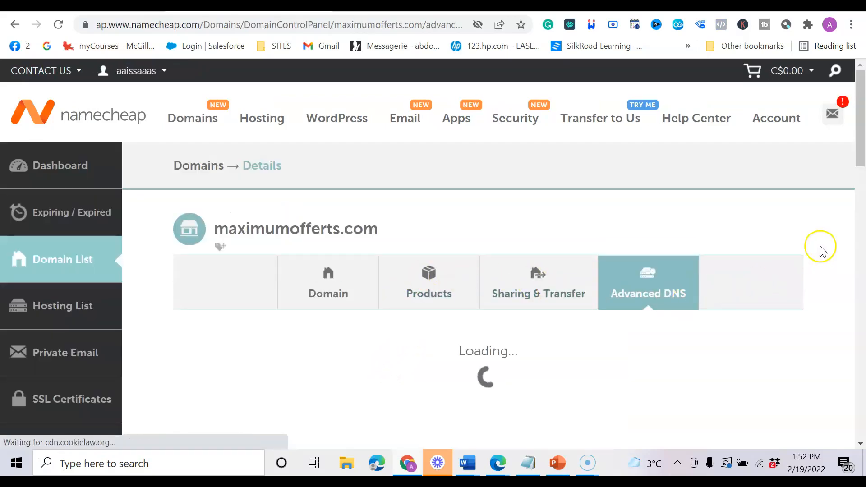
scroll(860, 149, down, 1)
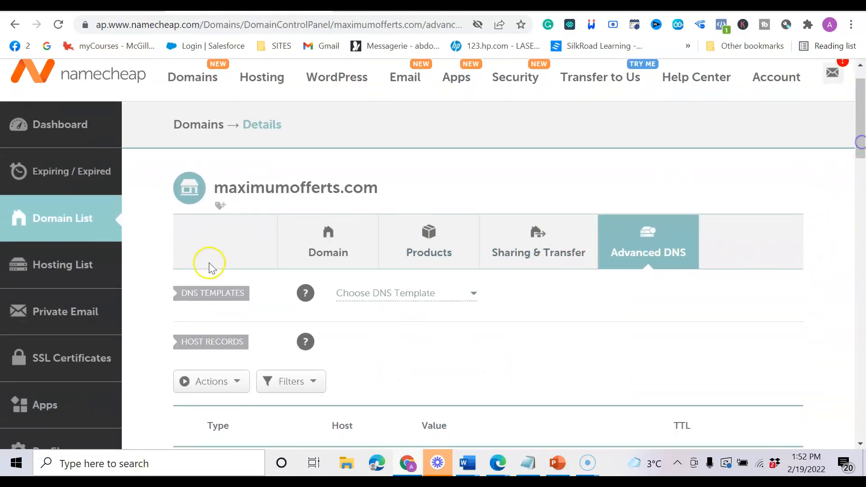
scroll(221, 225, up, 1)
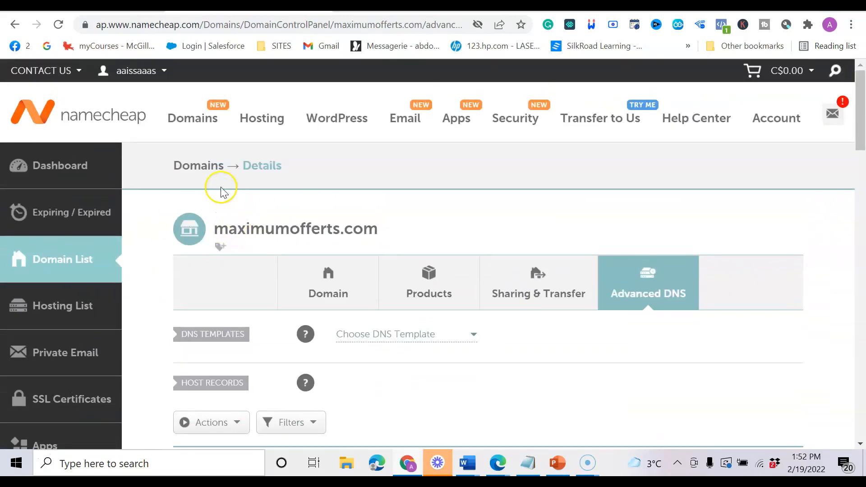
scroll(249, 187, down, 2)
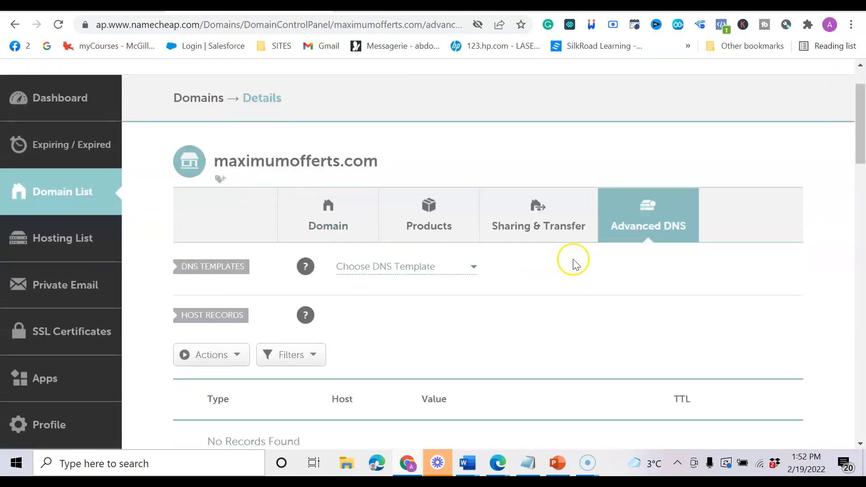
mouse_move(860, 142)
mouse_down()
mouse_move(861, 155)
mouse_move(861, 146)
mouse_up()
drag(251, 141, 378, 146)
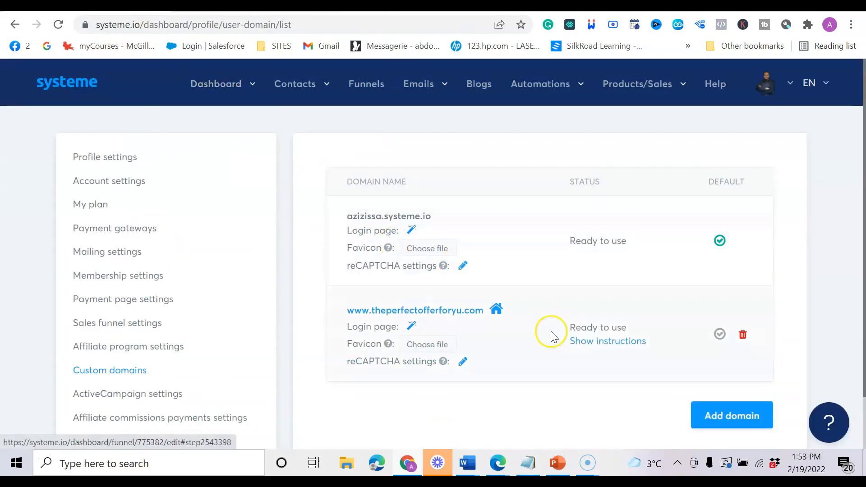
click(729, 425)
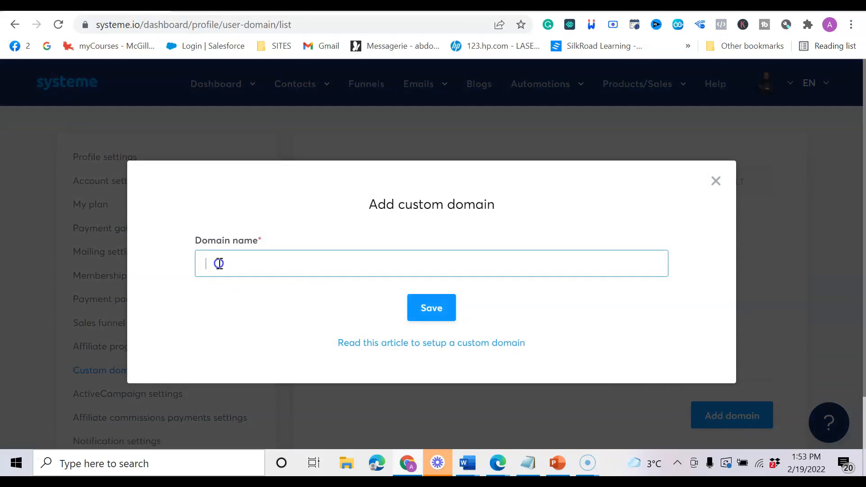
right_click(218, 264)
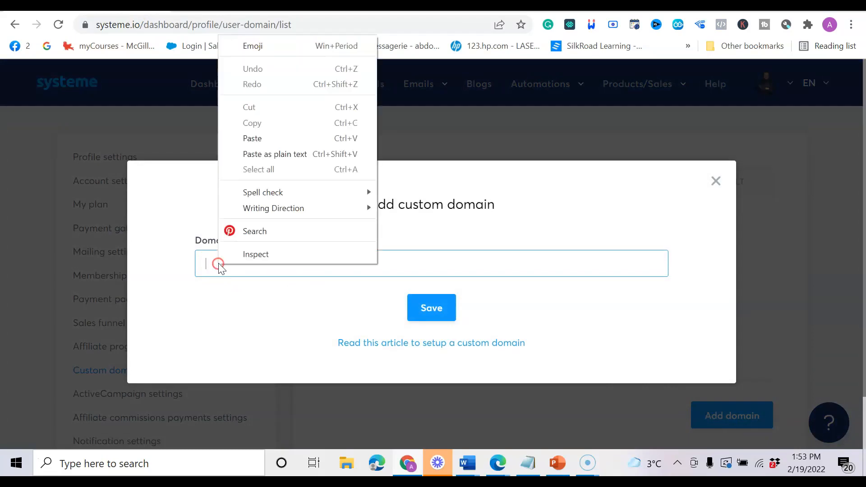
click(273, 142)
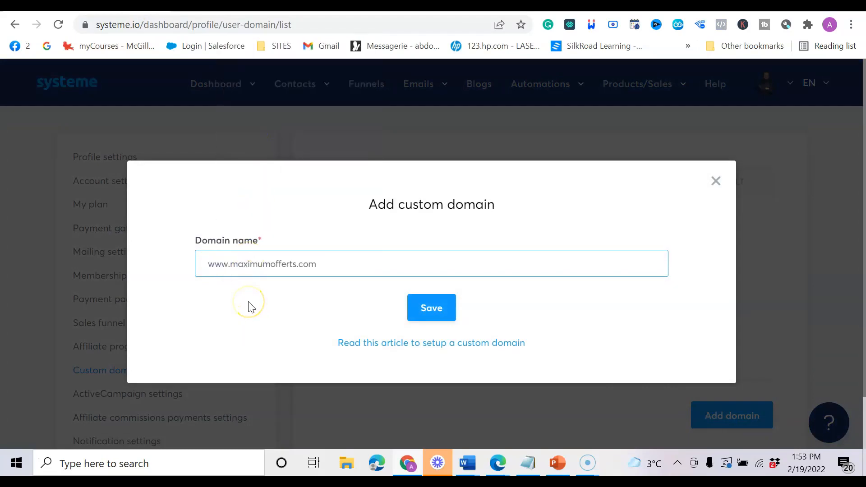
drag(328, 266, 188, 270)
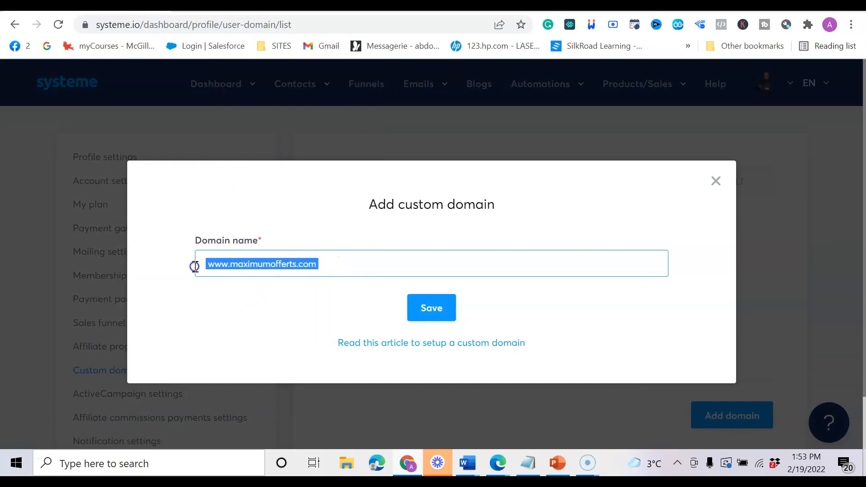
click(218, 291)
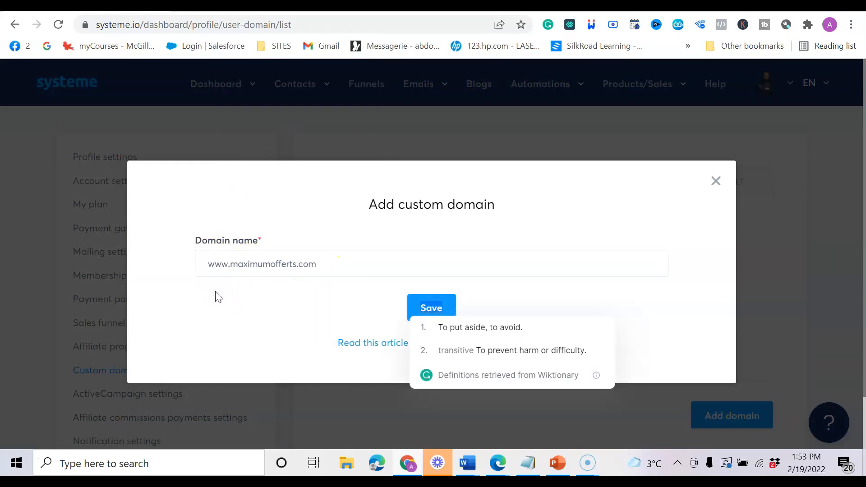
click(241, 306)
click(432, 311)
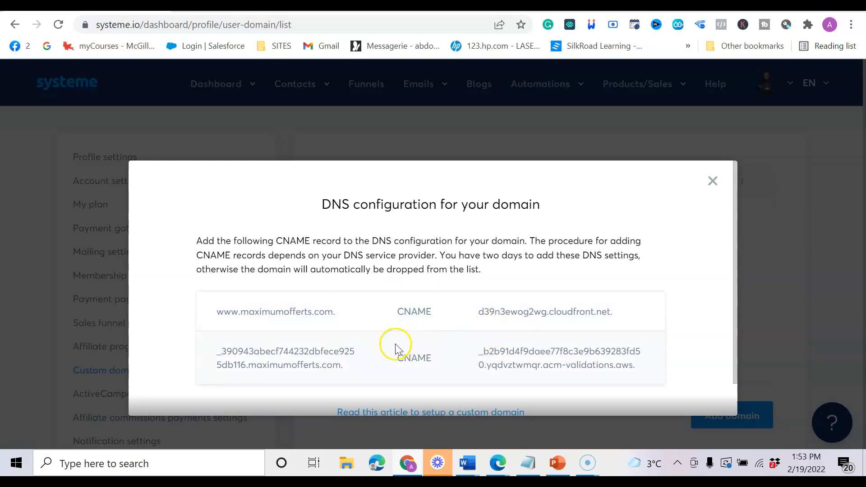
click(336, 313)
drag(337, 313, 228, 333)
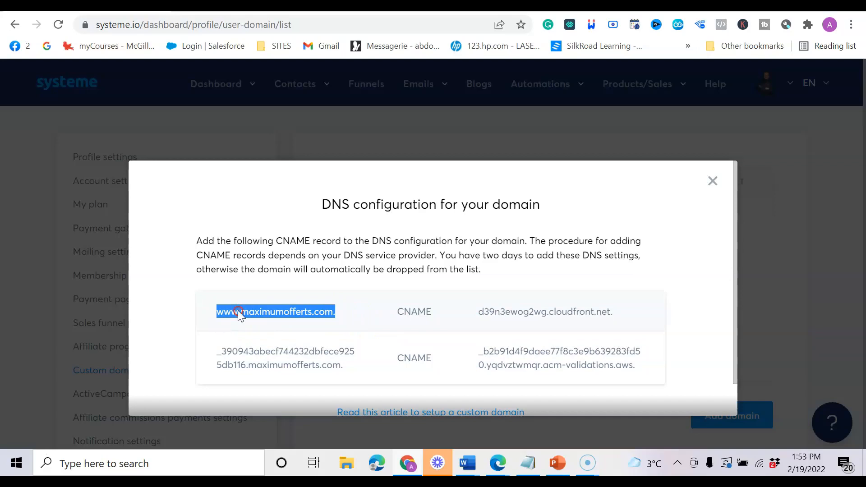
right_click(239, 311)
click(247, 324)
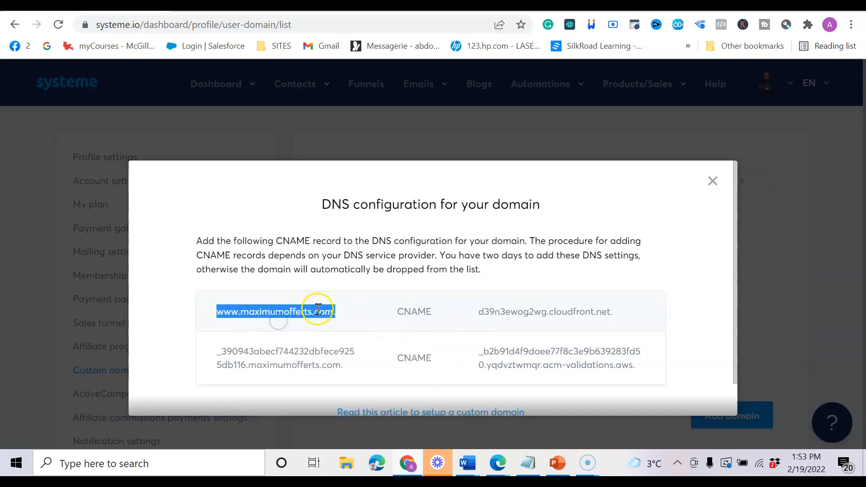
drag(342, 311, 224, 327)
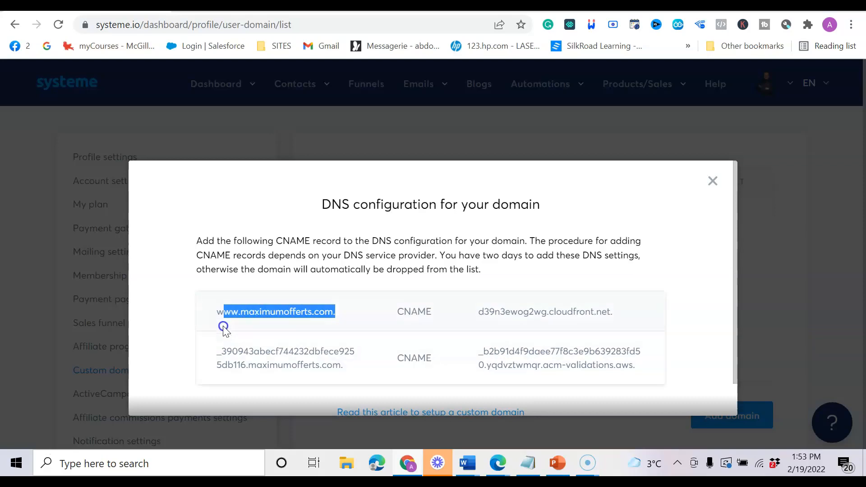
right_click(228, 311)
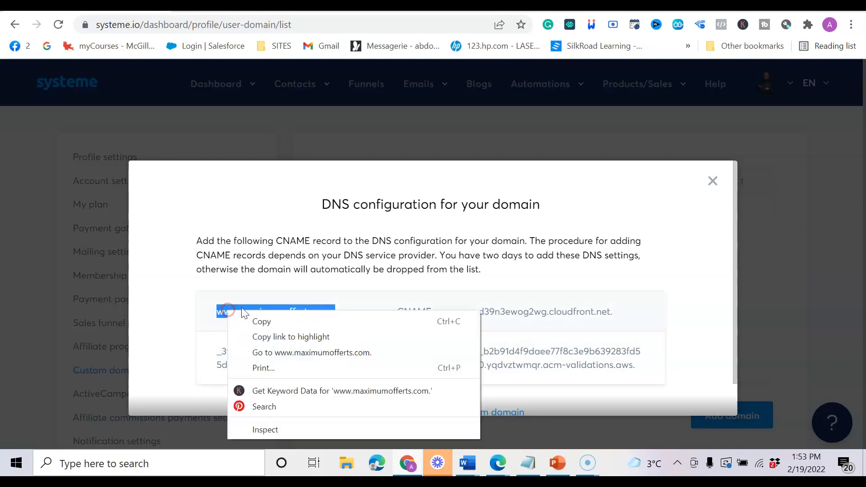
click(259, 322)
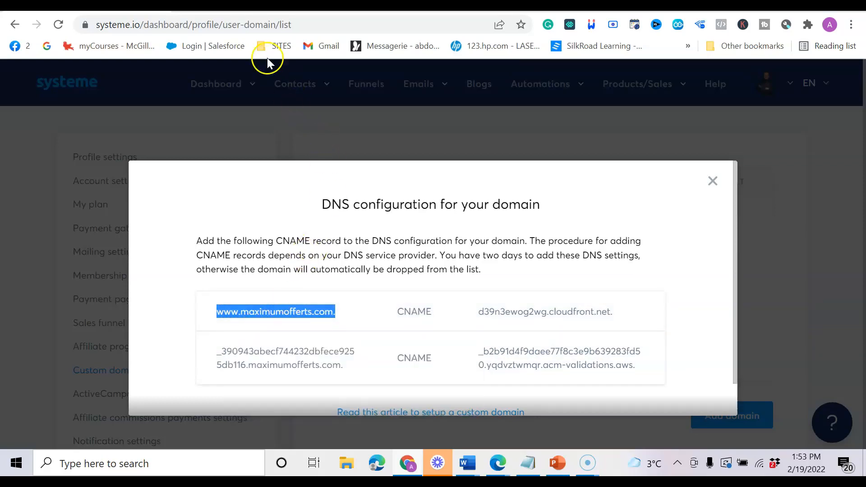
click(253, 7)
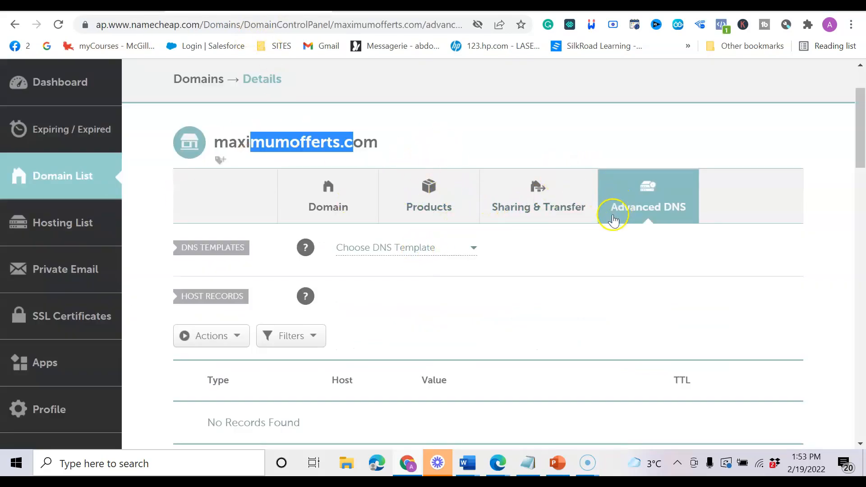
Add a new CNAME Record row to maximumofferts.com's host records.
mouse_move(358, 229)
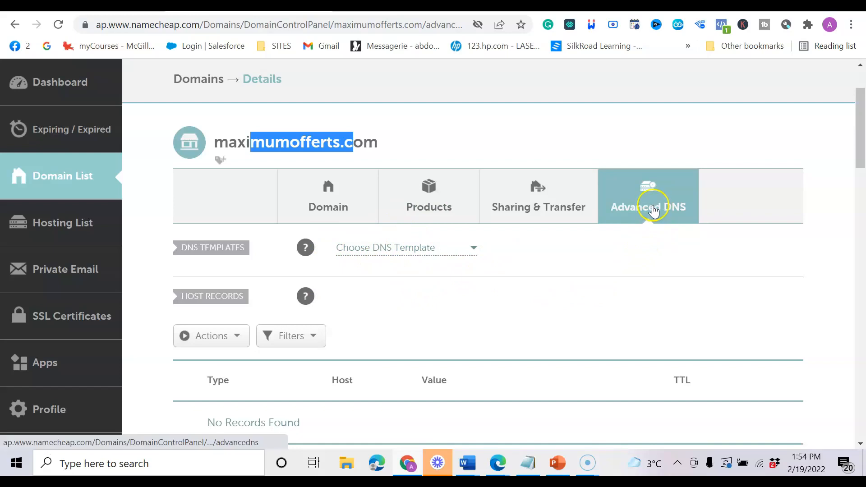
drag(863, 151, 860, 196)
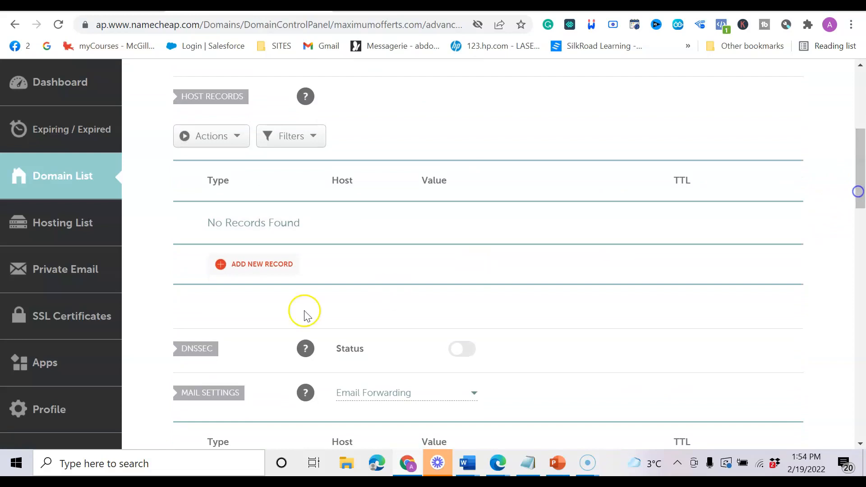
click(272, 269)
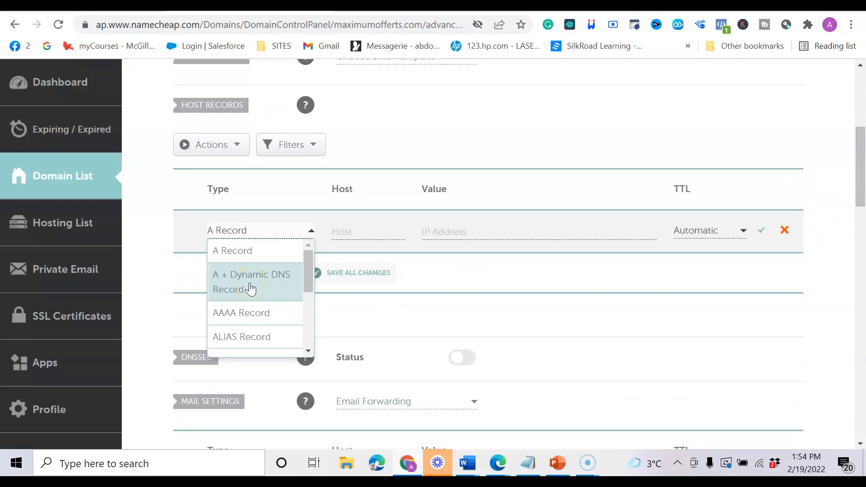
drag(310, 280, 303, 305)
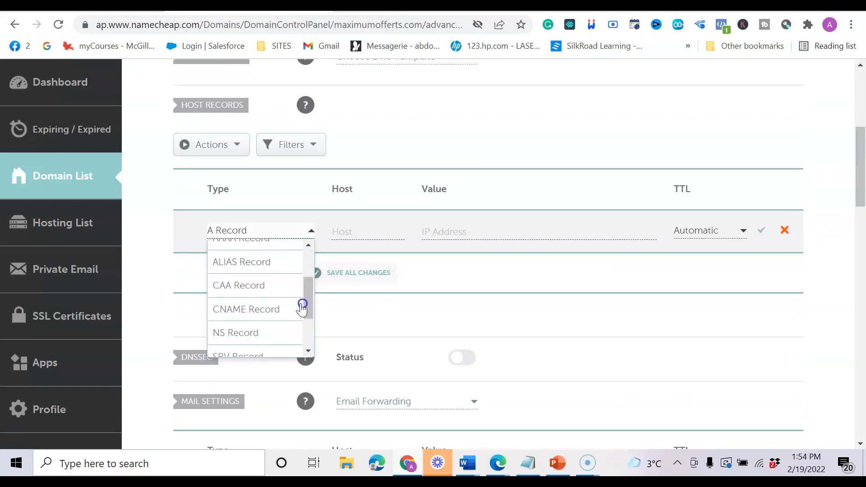
click(274, 310)
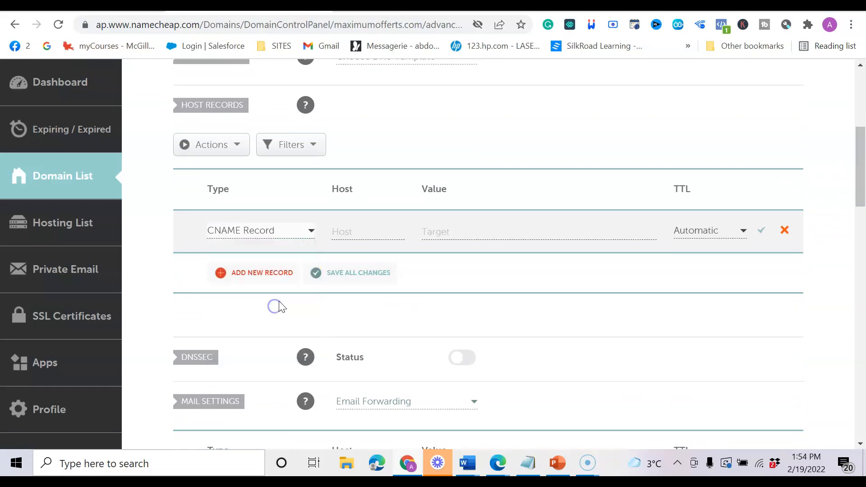
Clear the rejected full-domain entry from the new record's Host field.
click(369, 231)
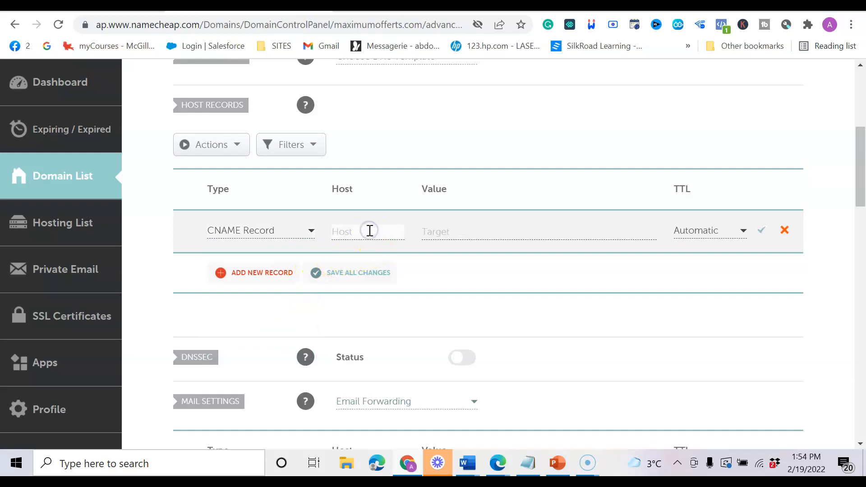
click(140, 5)
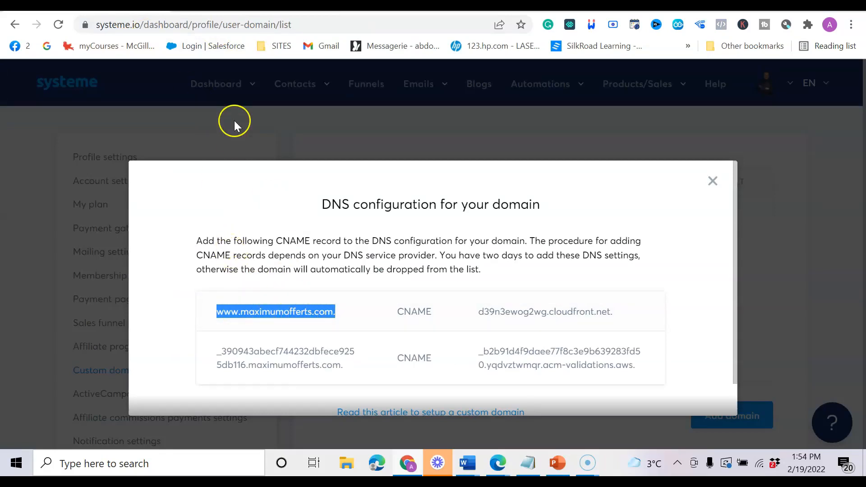
click(221, 5)
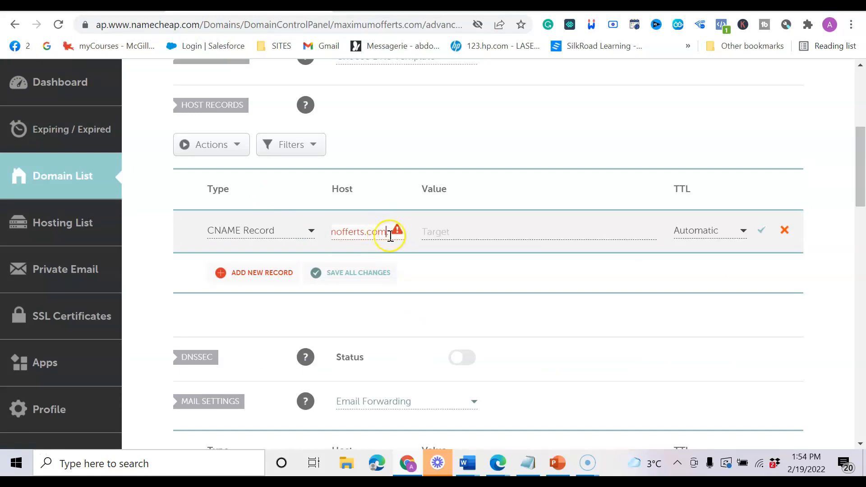
key(Left)
key(Left)
key(Left)
key(Left)
key(Left)
key(Left)
key(Left)
key(Left)
key(Left)
key(Left)
key(Left)
key(Left)
key(Left)
key(Left)
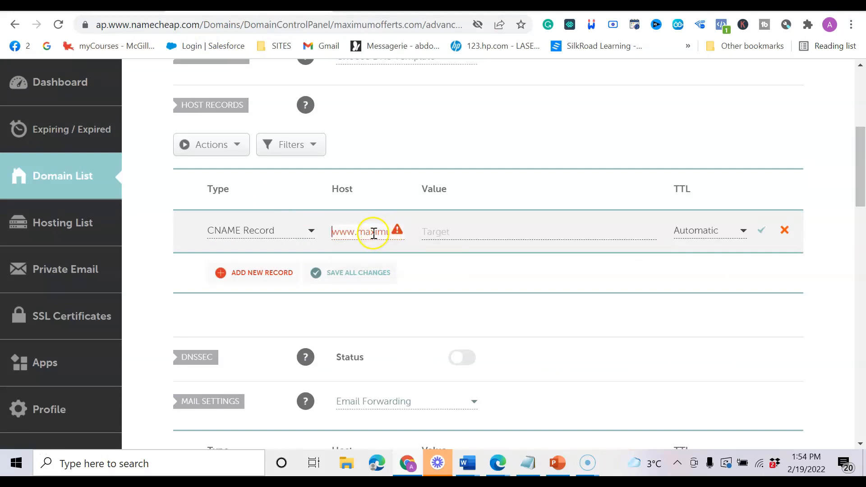
click(377, 229)
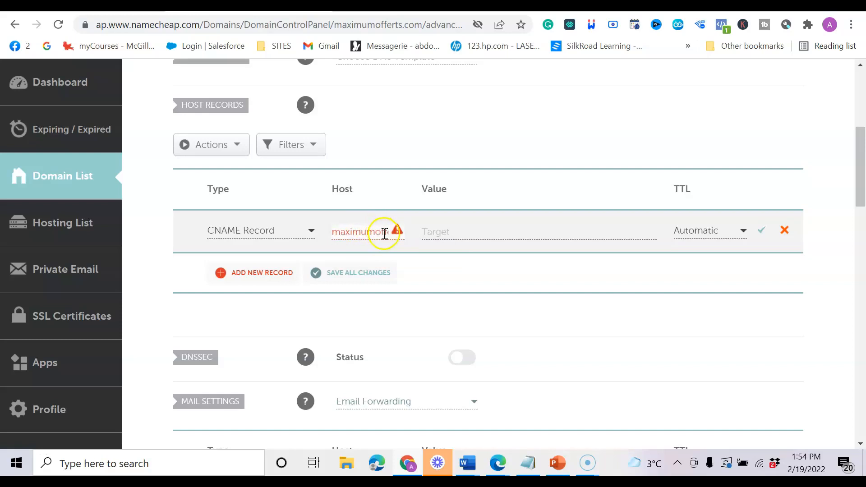
mouse_move(397, 234)
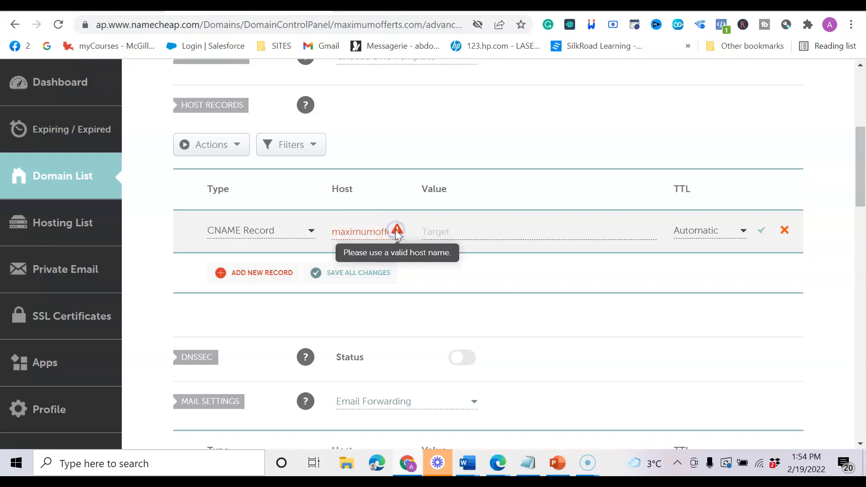
double_click(375, 231)
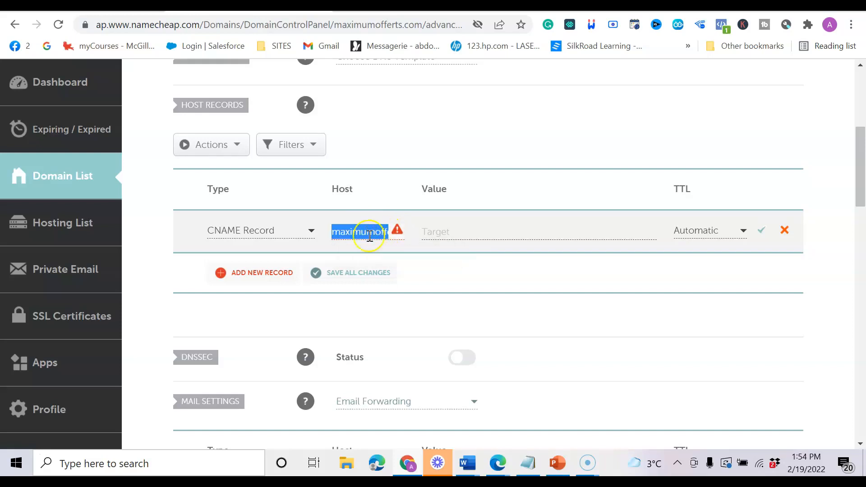
mouse_move(392, 231)
key(BackSpace)
drag(371, 231, 346, 230)
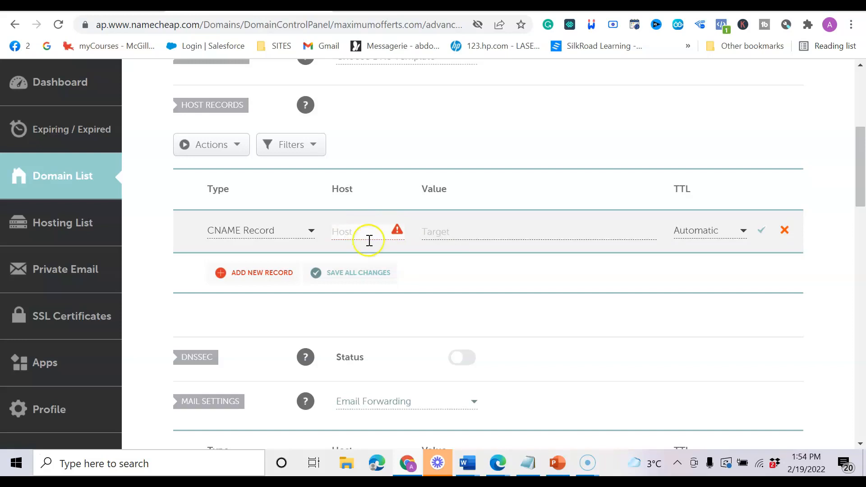
click(527, 463)
click(360, 353)
drag(326, 345, 206, 348)
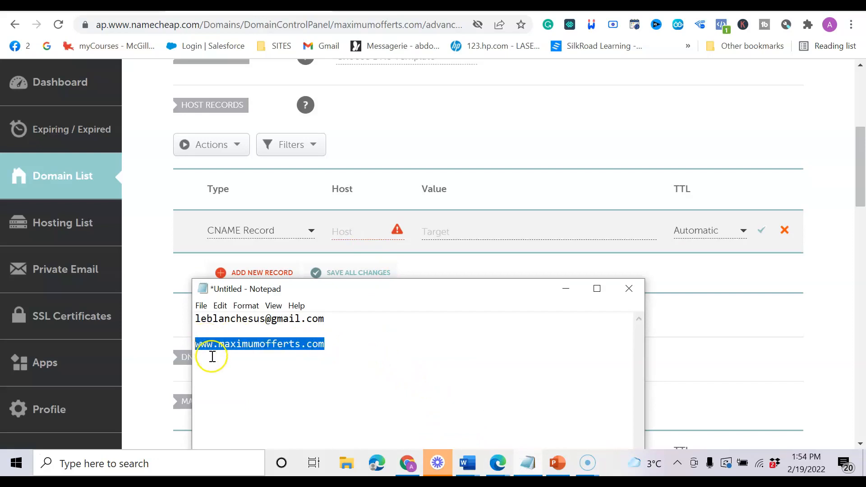
click(234, 375)
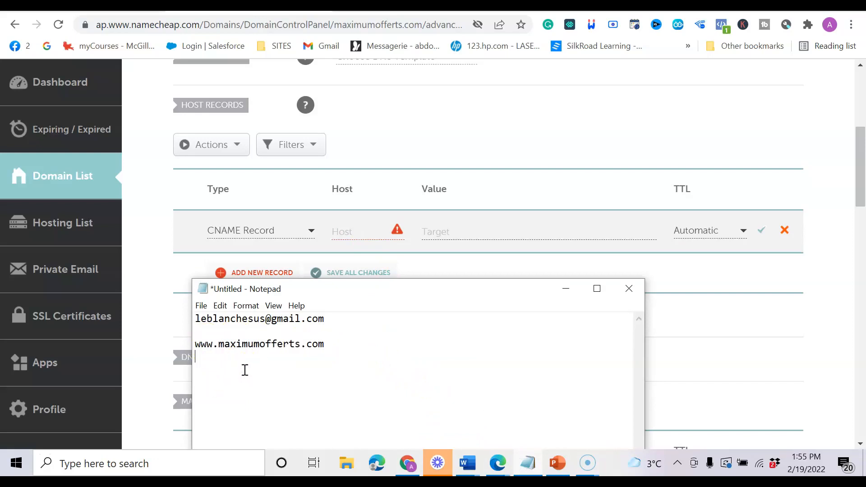
text(www.maximumofferts.com.)
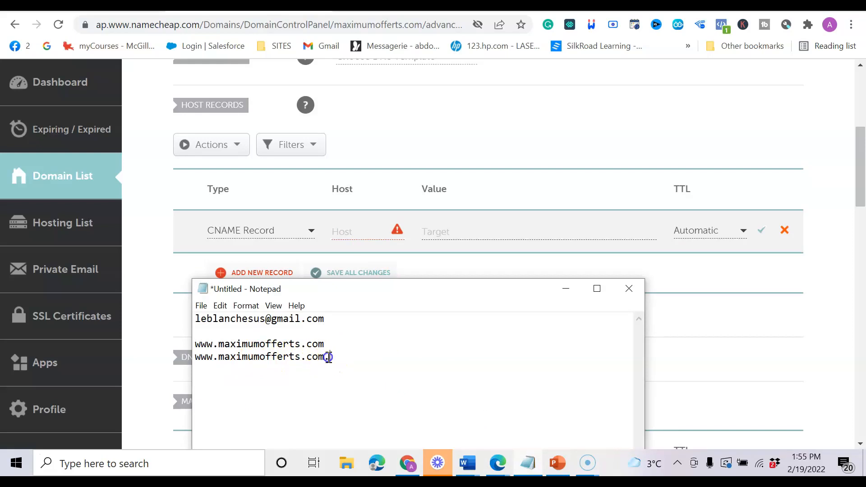
drag(328, 346, 202, 347)
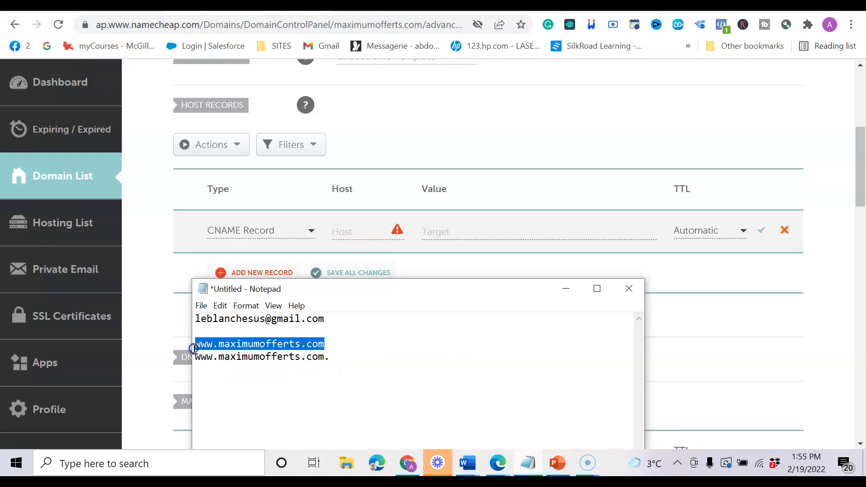
right_click(220, 343)
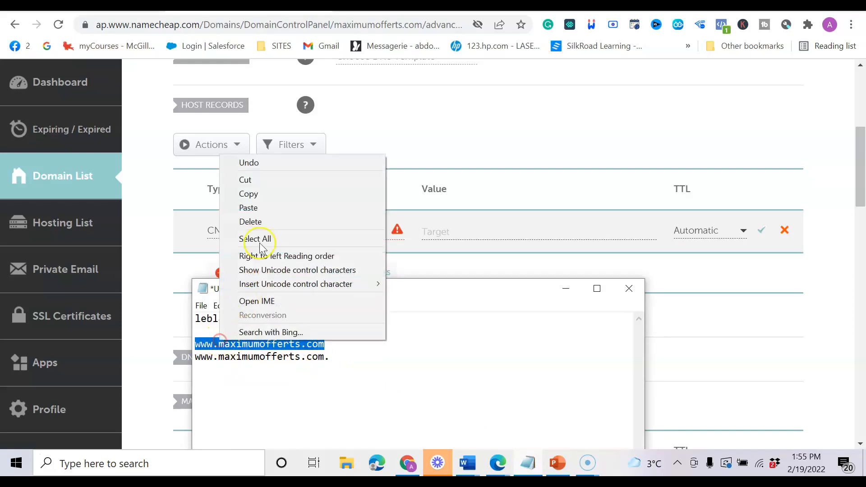
click(249, 195)
click(234, 224)
click(356, 238)
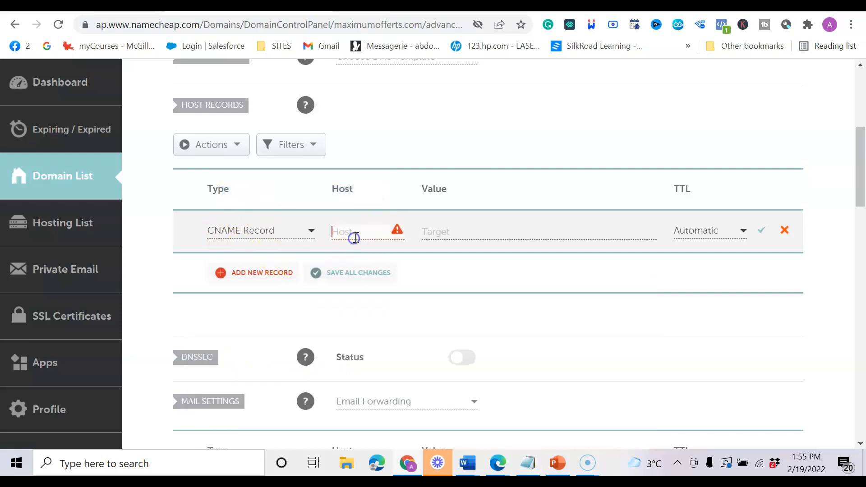
key(ctrl+v)
click(458, 233)
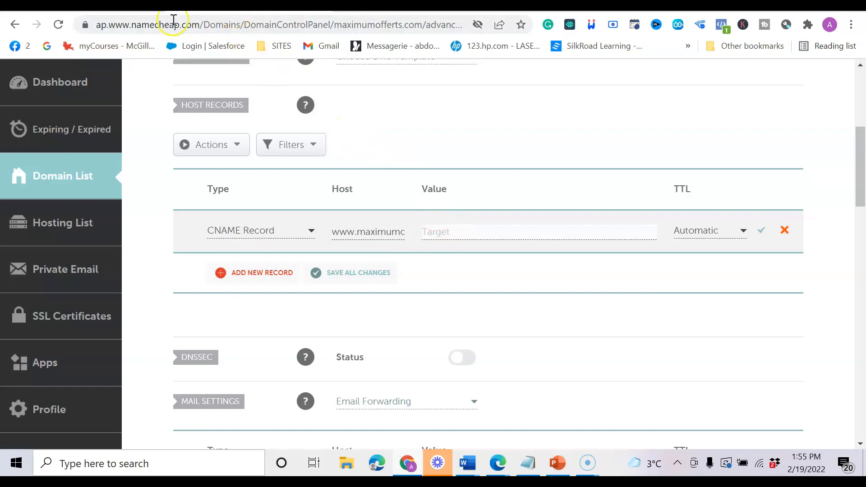
click(131, 6)
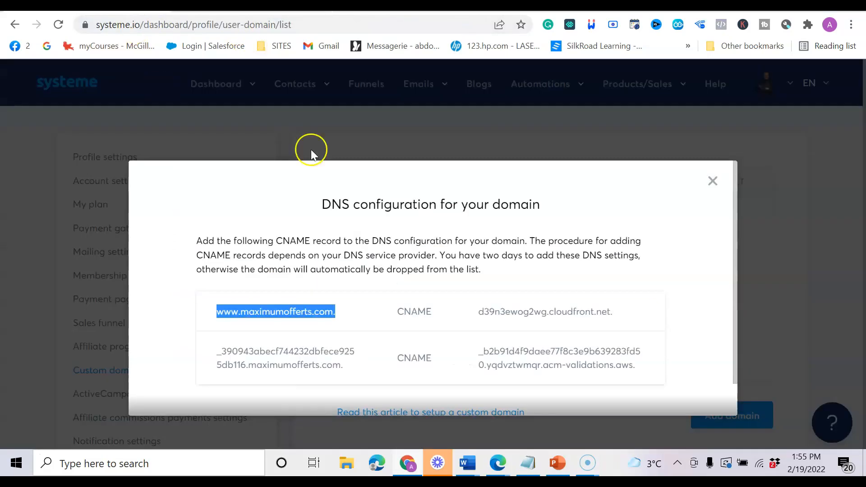
Set the CNAME record's target to d39n3ewog2wg.cloudfront.net. and save it in Namecheap.
click(611, 311)
drag(608, 310, 484, 329)
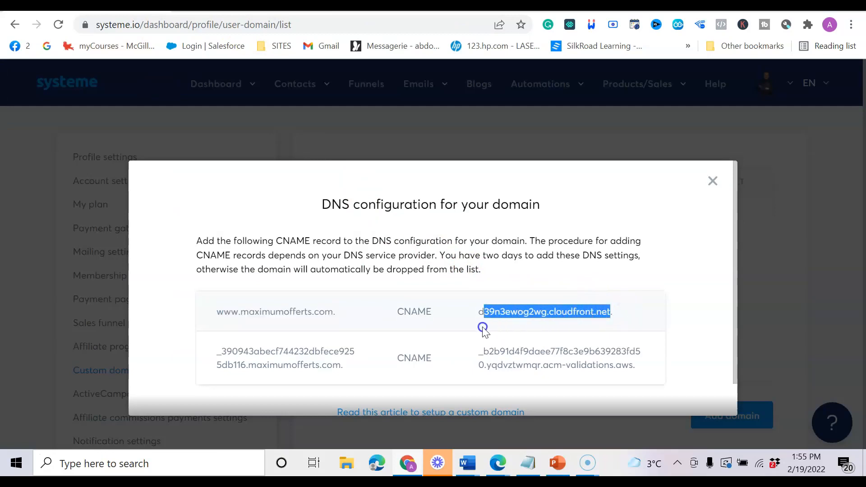
right_click(511, 311)
click(546, 324)
click(528, 463)
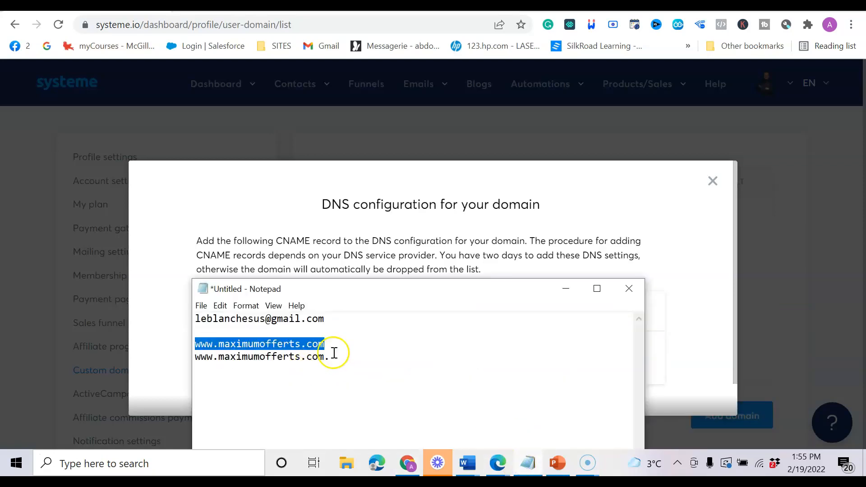
click(338, 355)
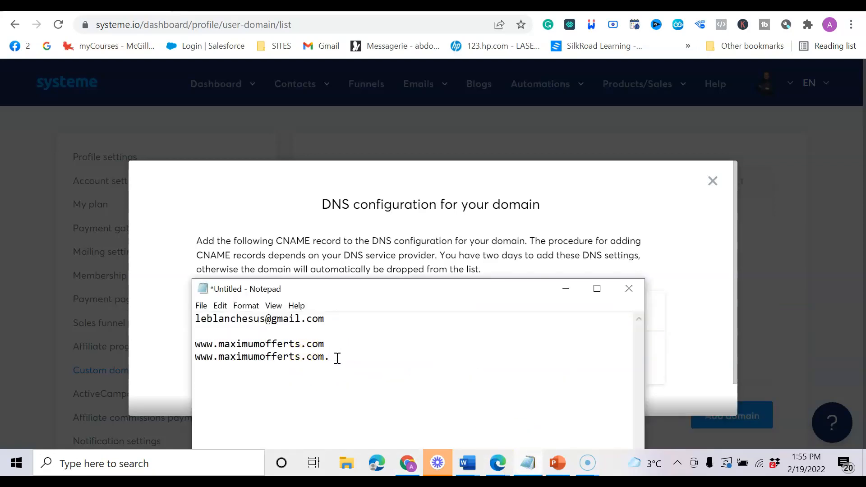
key(ctrl+v)
click(360, 381)
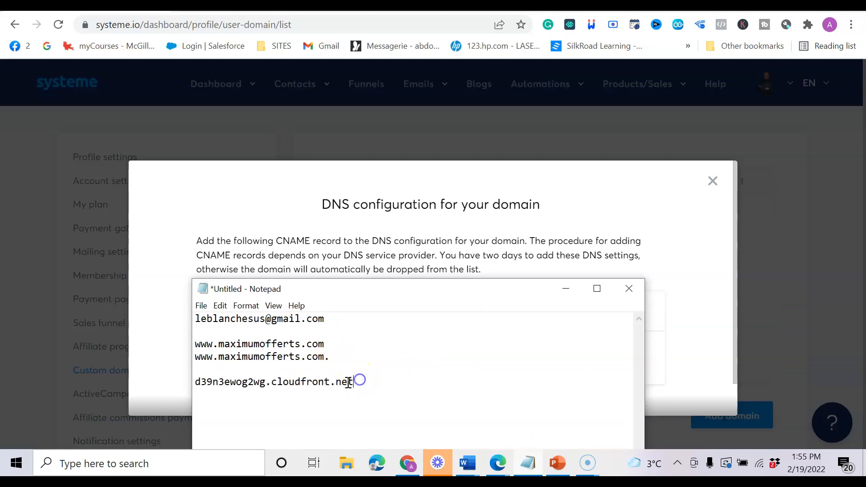
click(198, 6)
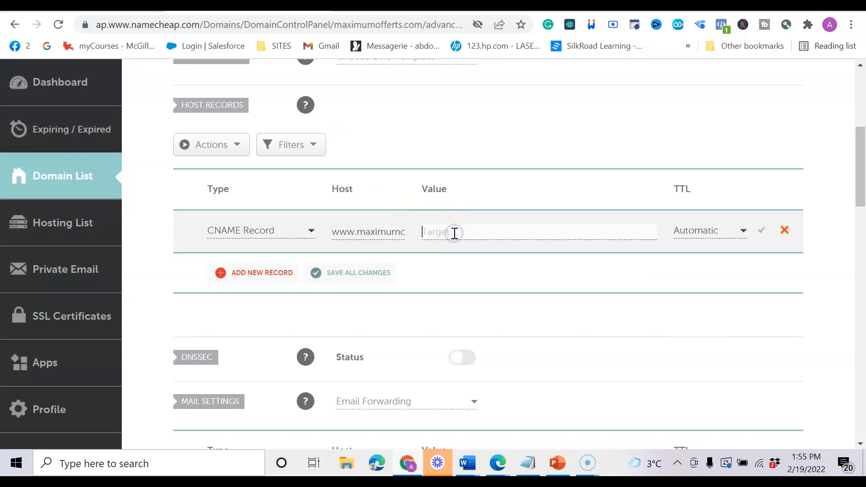
key(ctrl+v)
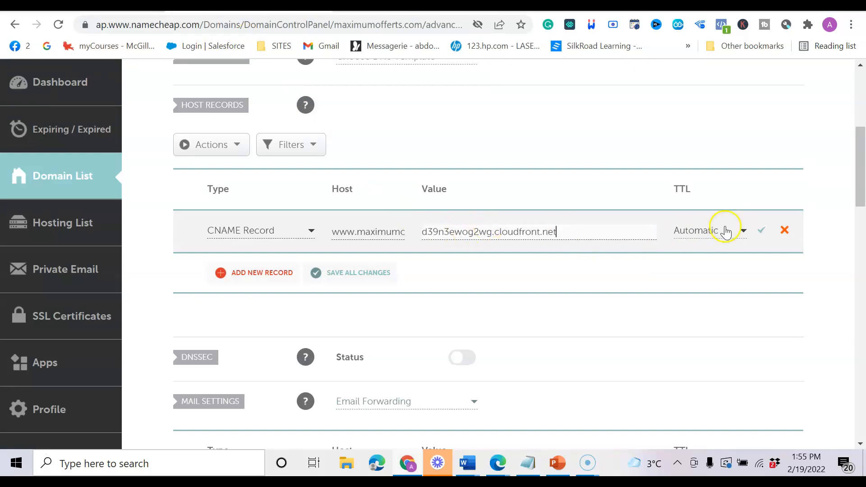
click(756, 234)
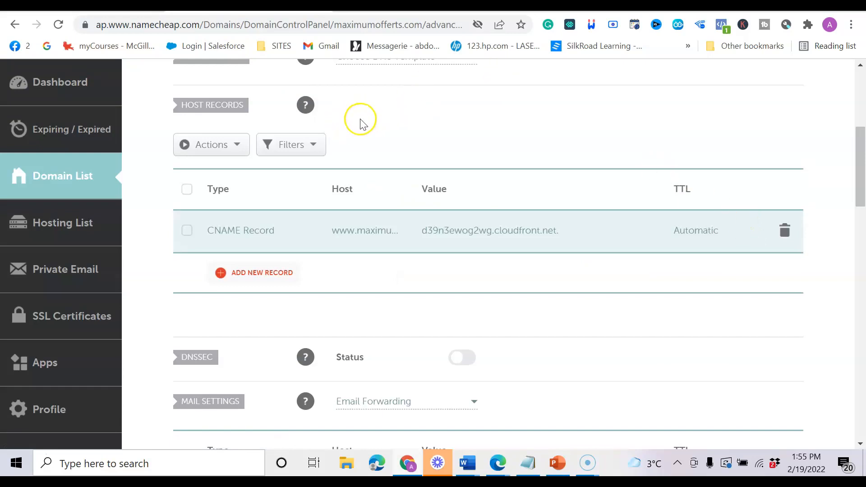
Copy the second host name from systeme.io and add a new CNAME Record row in Namecheap.
key(ctrl+shift+Tab)
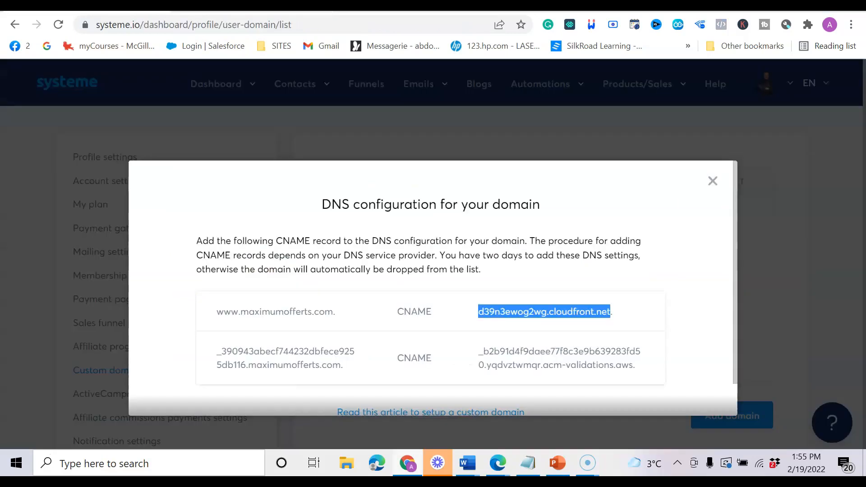
click(342, 366)
drag(328, 369, 222, 357)
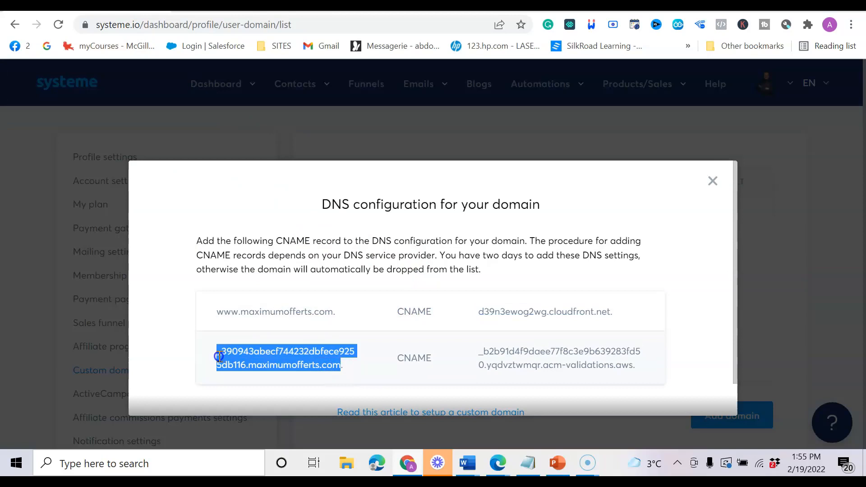
right_click(236, 351)
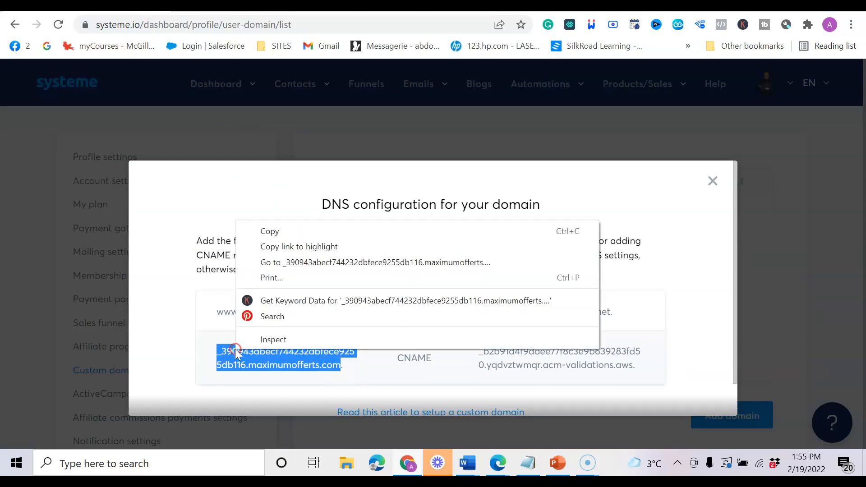
click(280, 234)
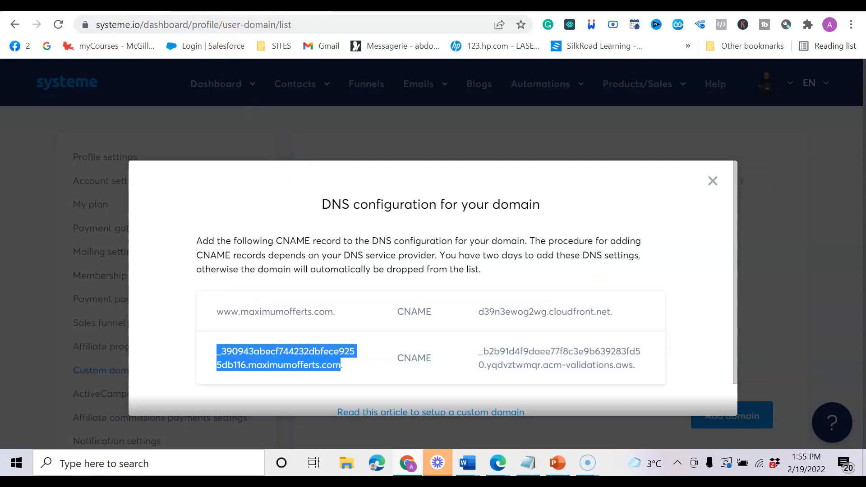
click(266, 6)
click(266, 273)
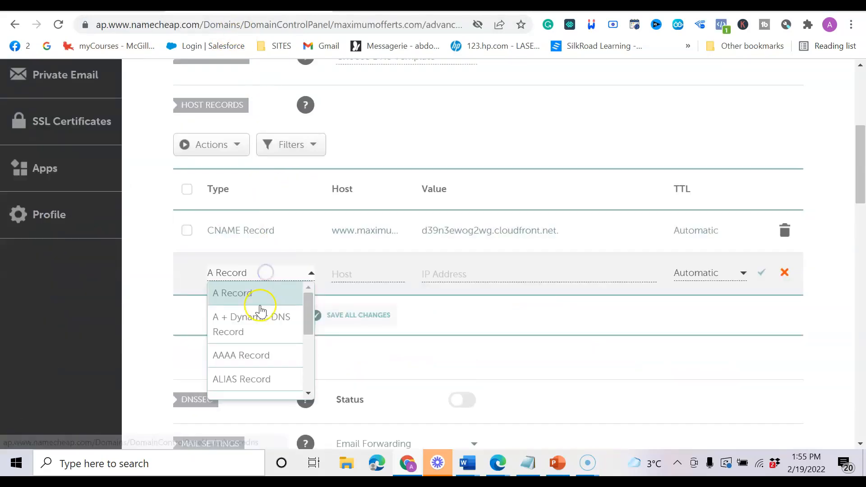
drag(310, 323, 304, 360)
click(278, 330)
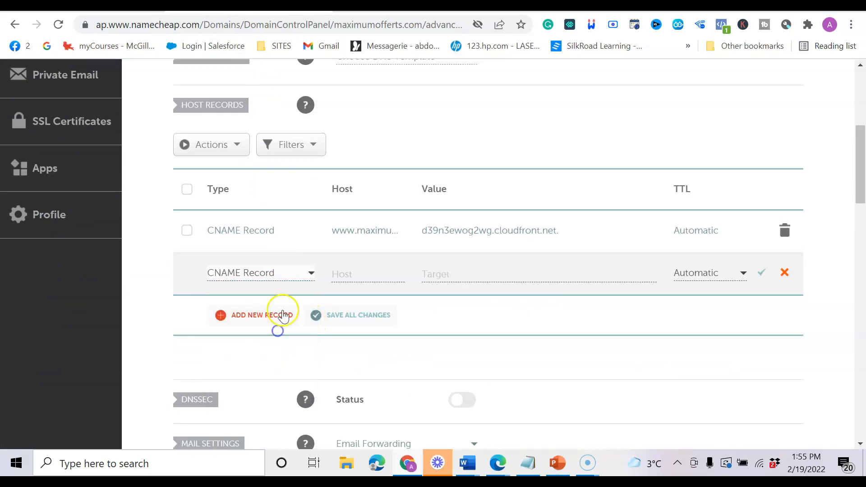
Paste the copied host into the new row's Host field, then clear the incorrect value.
click(343, 277)
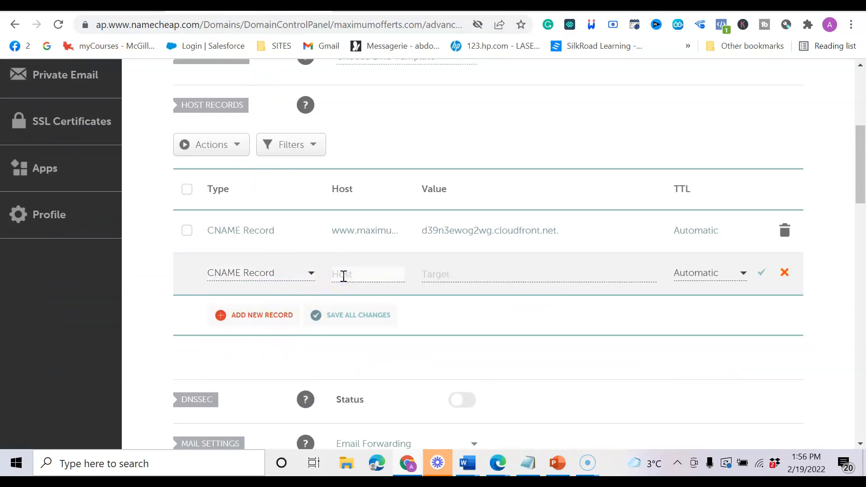
key(ctrl+v)
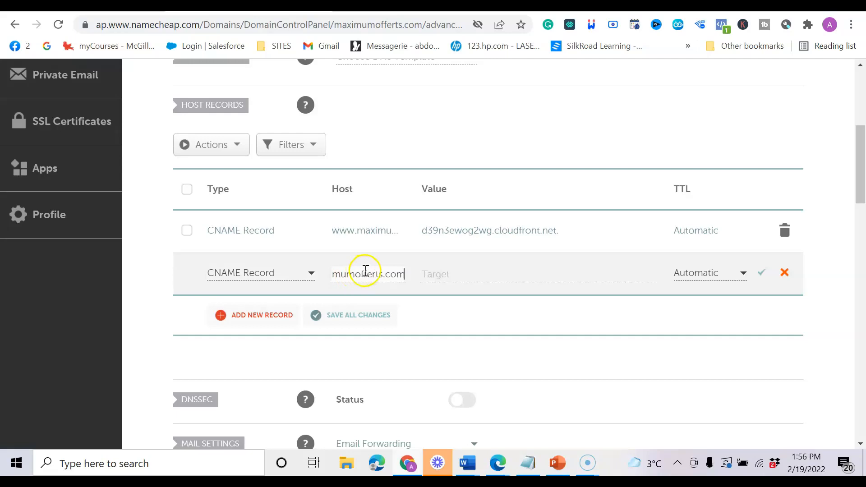
click(381, 274)
double_click(382, 274)
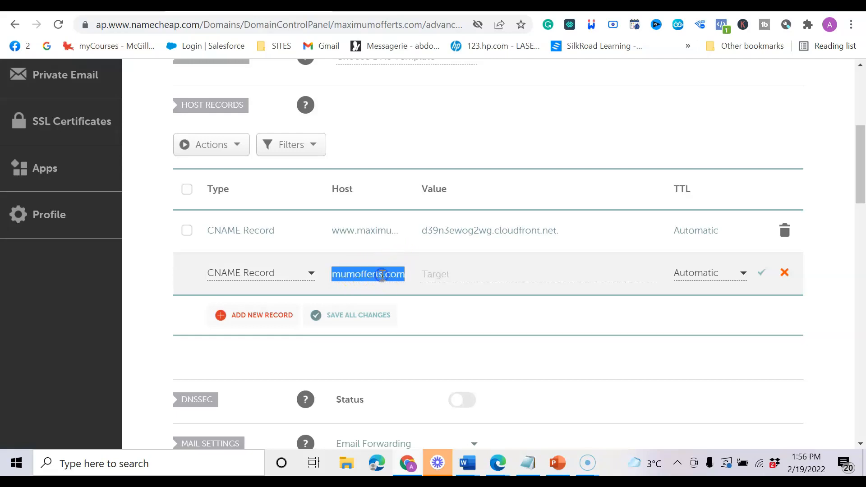
key(BackSpace)
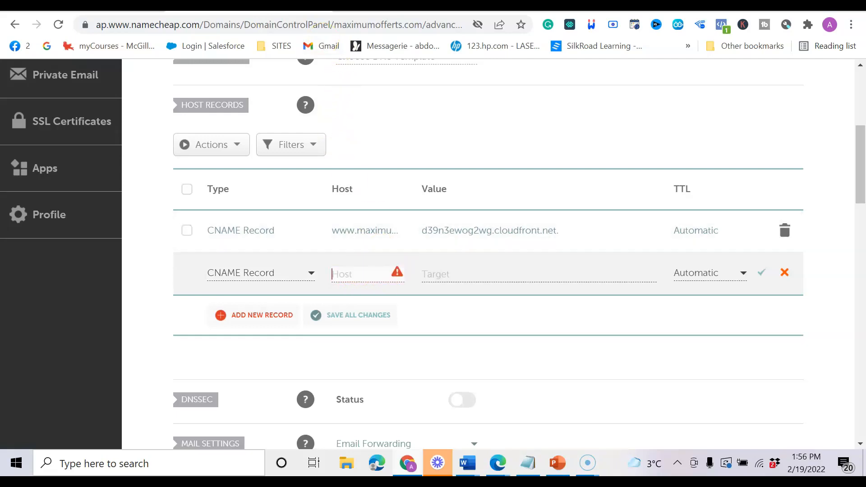
Re-copy the long validation host name from systeme.io and paste it into the CNAME Host field.
click(270, 5)
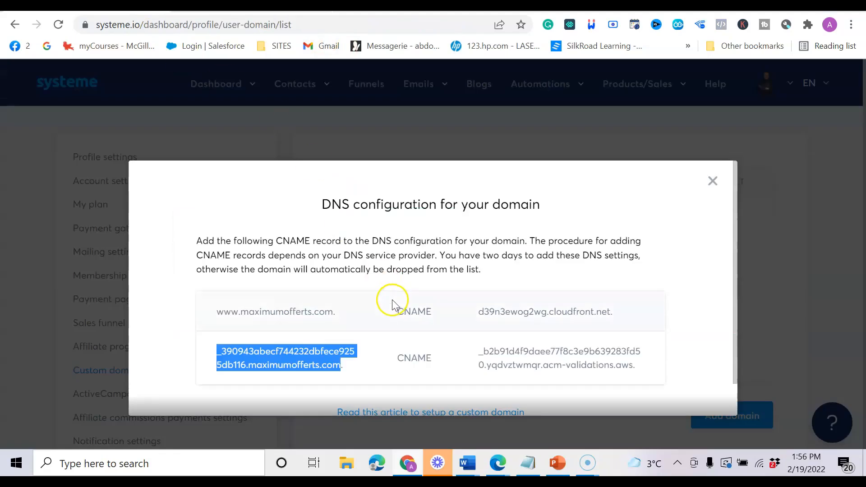
right_click(286, 355)
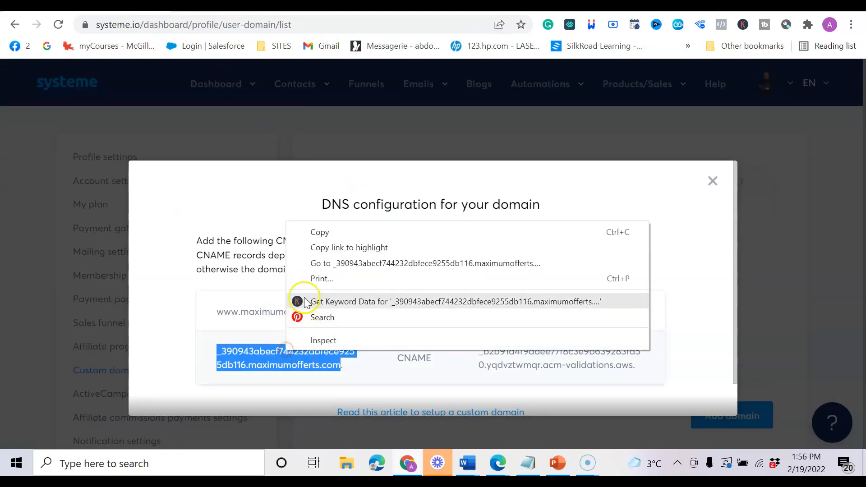
click(328, 230)
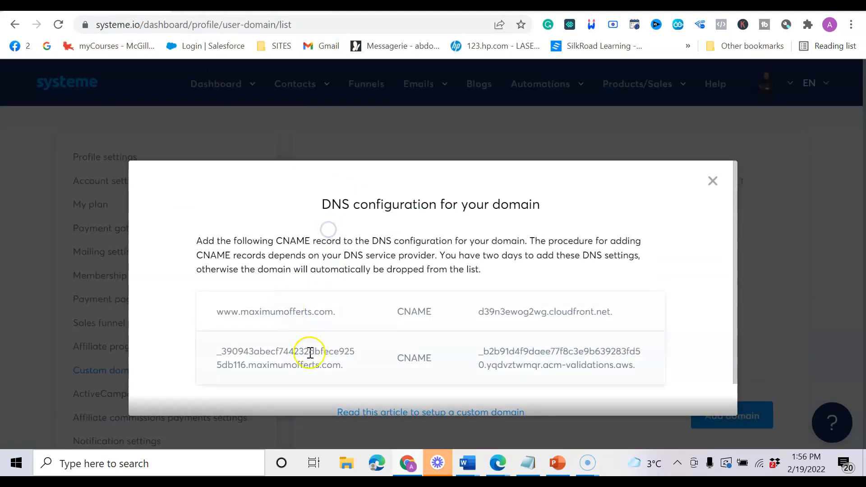
drag(288, 353, 219, 343)
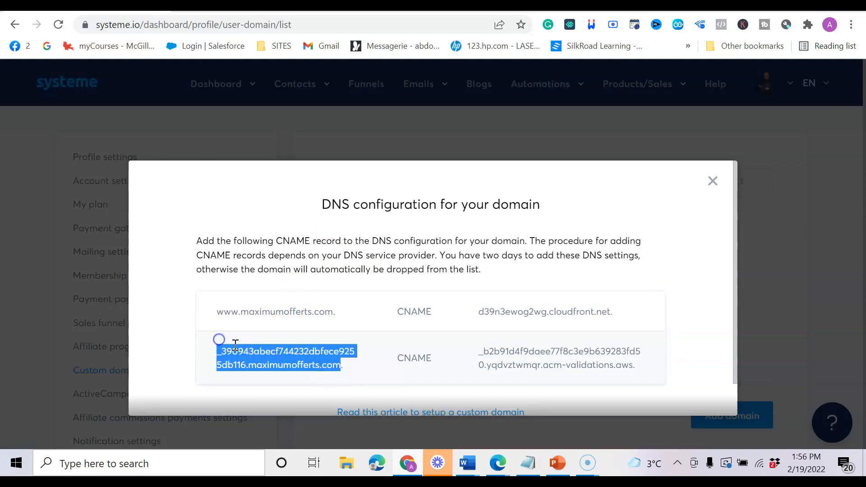
right_click(235, 343)
click(268, 229)
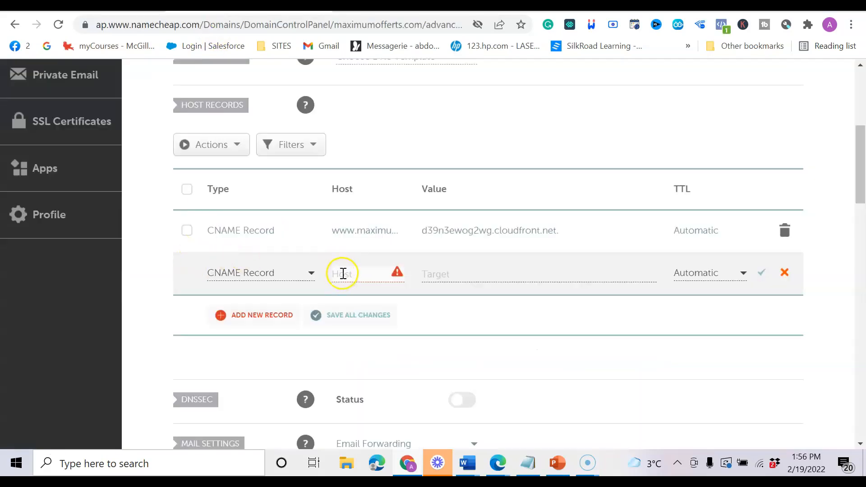
click(350, 268)
key(ctrl+v)
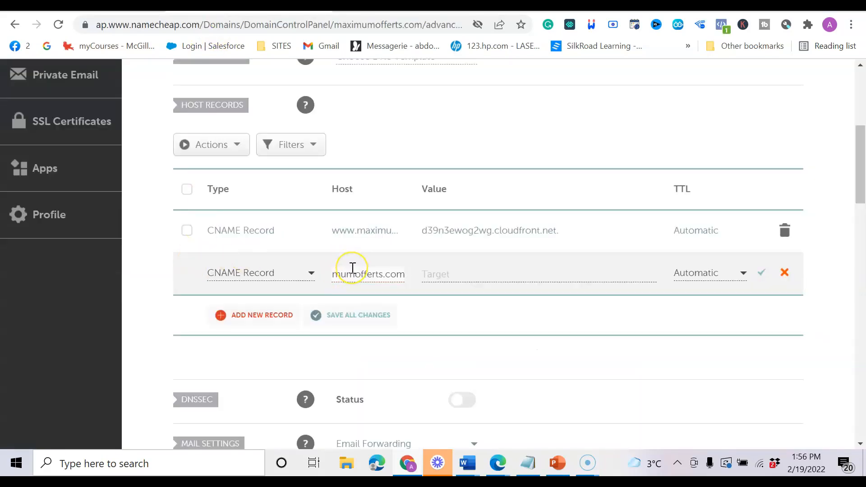
key(Left)
key(Left)
key(Left)
key(Left)
key(Left)
key(Left)
key(Left)
key(Left)
key(Left)
key(Left)
key(Left)
key(Left)
key(Left)
key(Left)
key(Left)
key(Left)
key(Left)
key(Left)
key(Left)
key(Left)
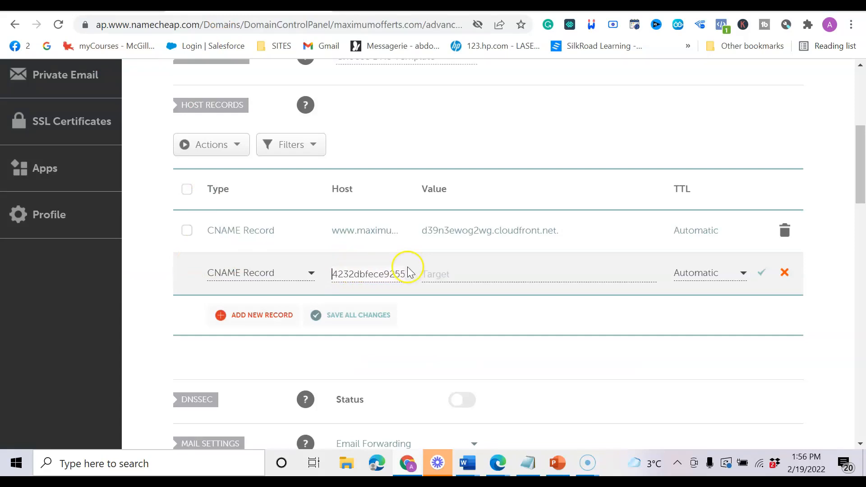
click(467, 271)
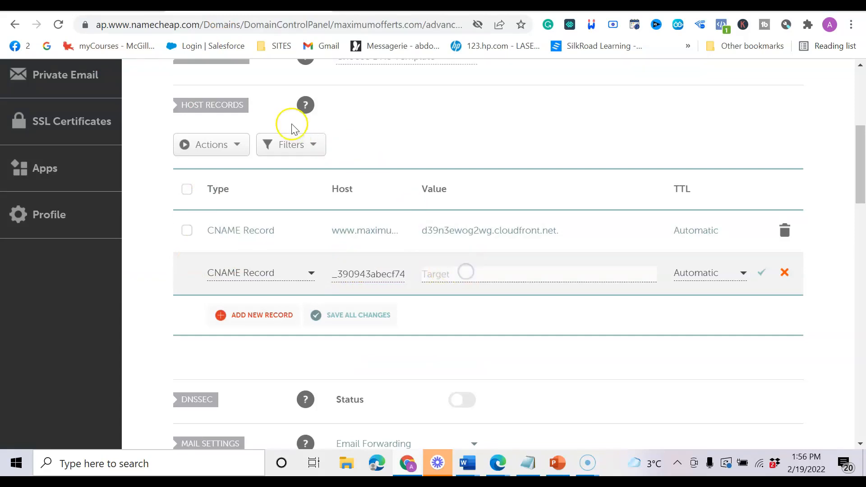
click(113, 6)
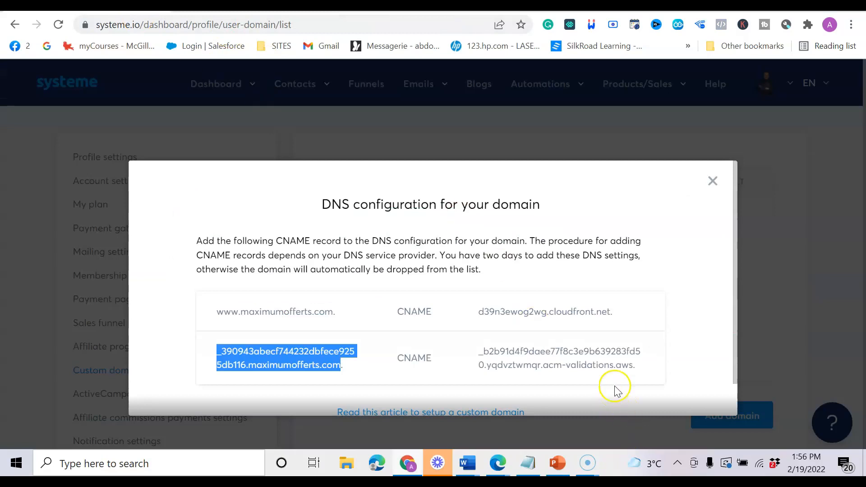
Copy the second record's acm-validations.aws target and paste it on an empty line in Notepad.
mouse_move(635, 368)
mouse_down()
mouse_move(599, 356)
mouse_move(611, 352)
mouse_move(630, 364)
mouse_up()
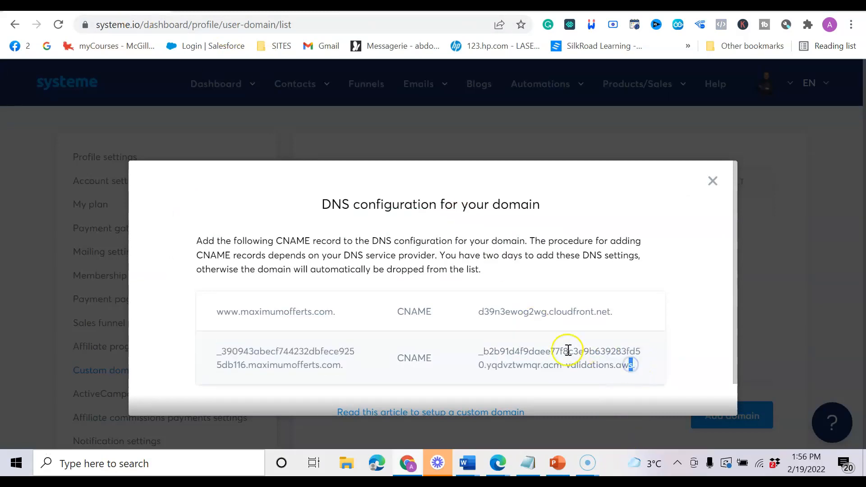
drag(496, 345, 636, 366)
right_click(499, 357)
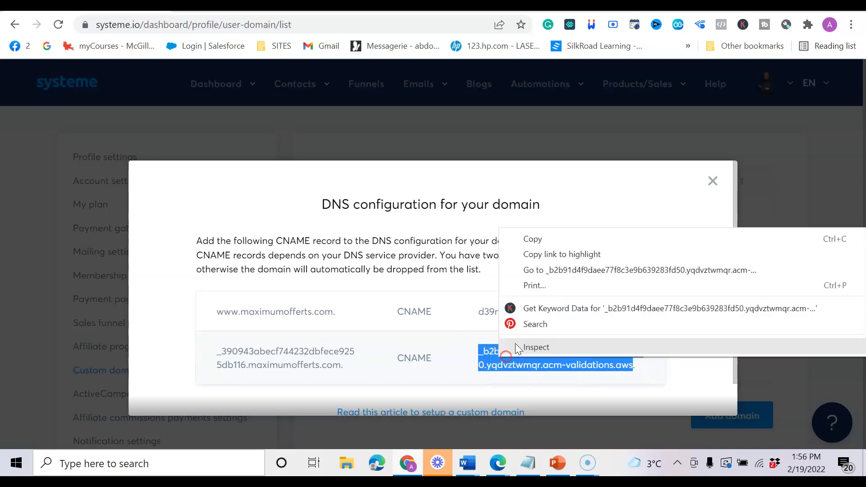
click(537, 240)
click(528, 463)
click(415, 391)
key(ctrl+v)
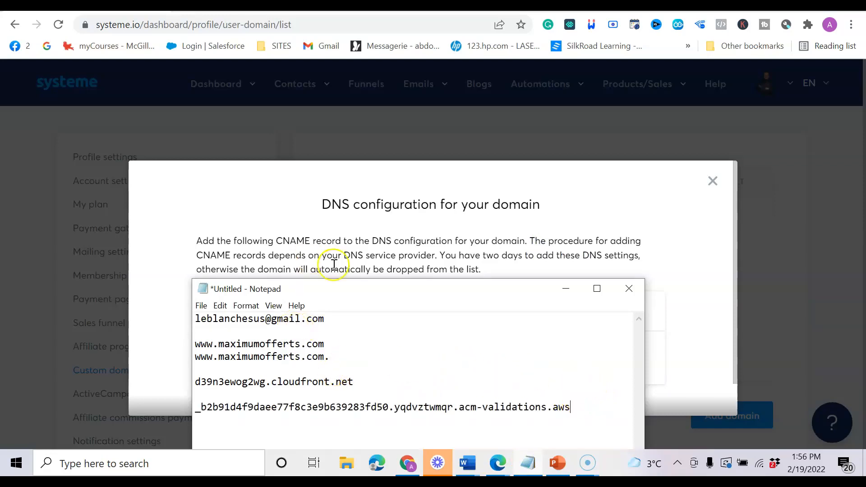
click(240, 6)
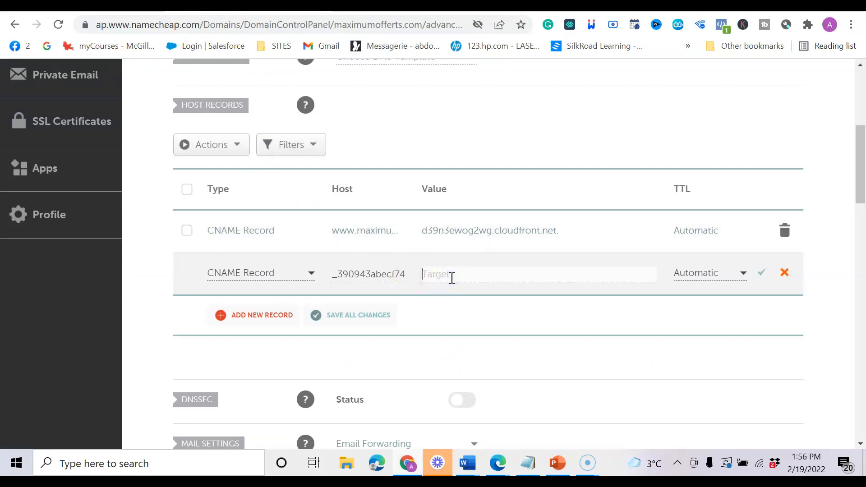
Paste the acm-validations target into the new CNAME's value and save the record.
key(ctrl+v)
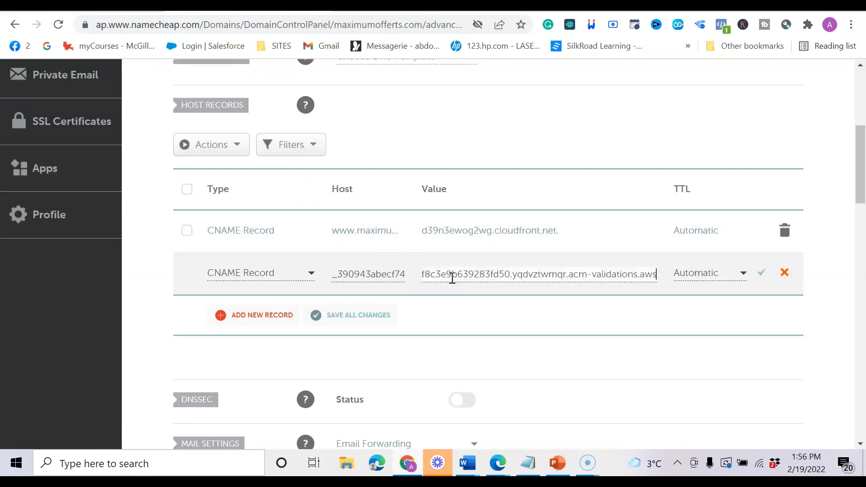
click(767, 273)
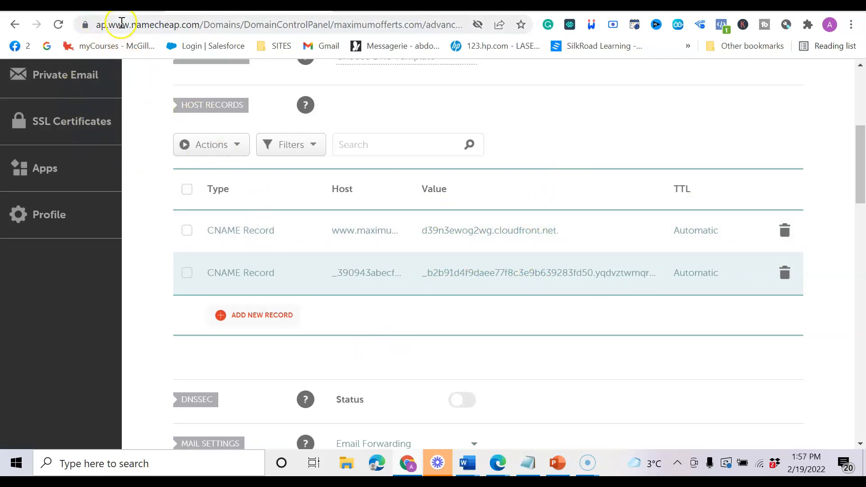
click(112, 6)
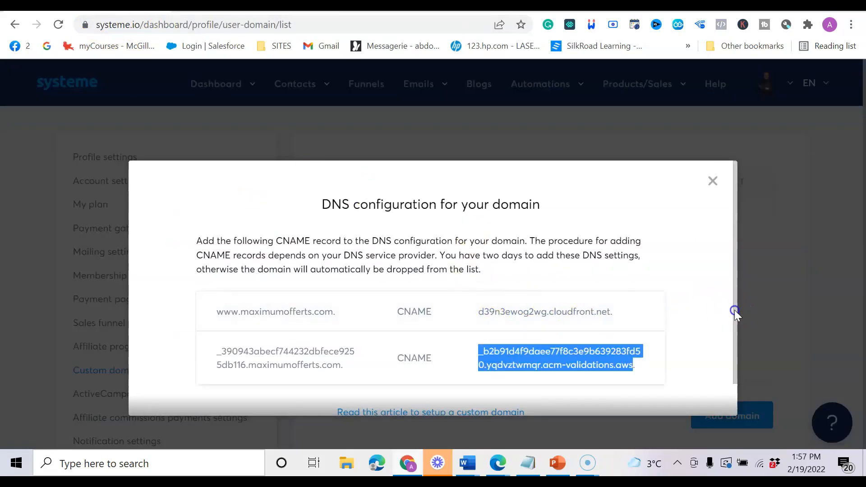
Close the DNS configuration dialog to get back to the Custom domains list.
drag(735, 313, 735, 361)
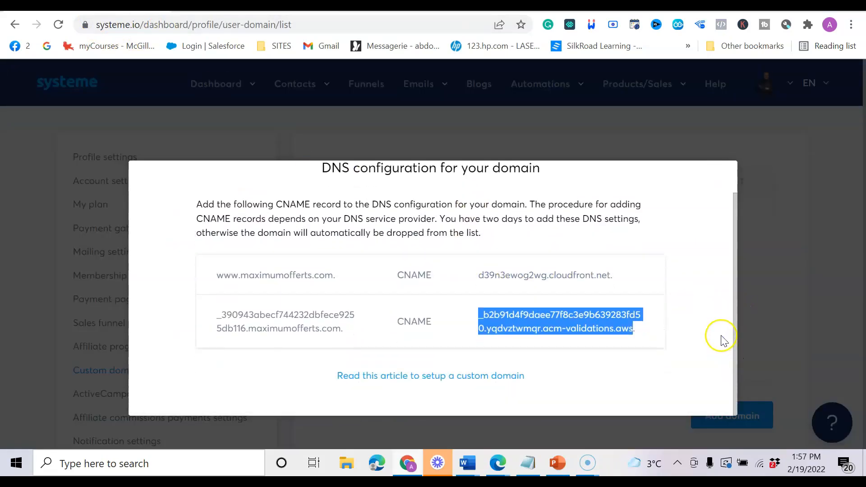
scroll(724, 334, up, 1)
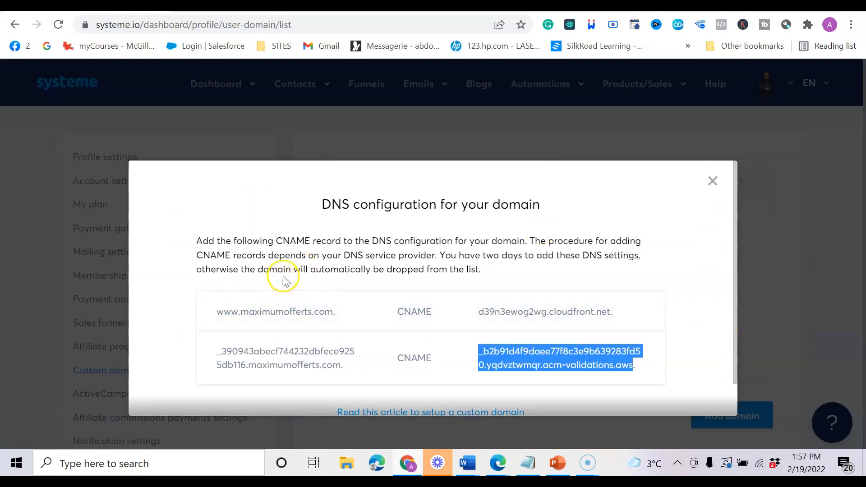
scroll(316, 291, down, 1)
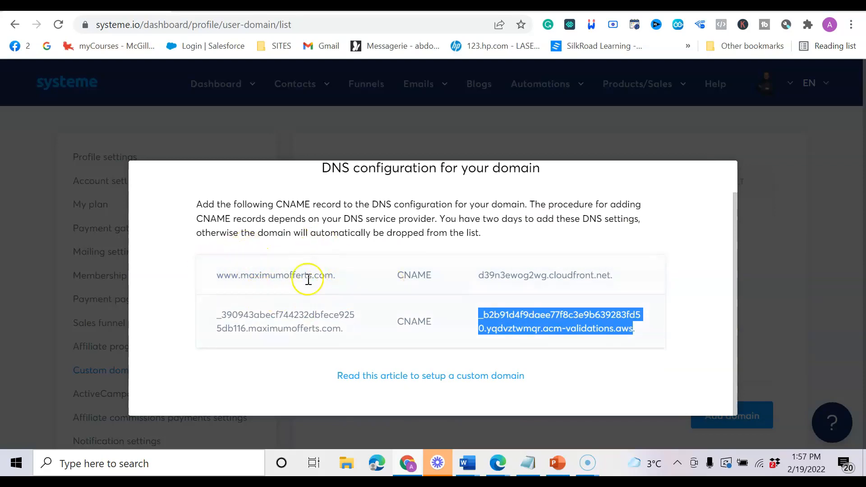
drag(351, 219, 358, 219)
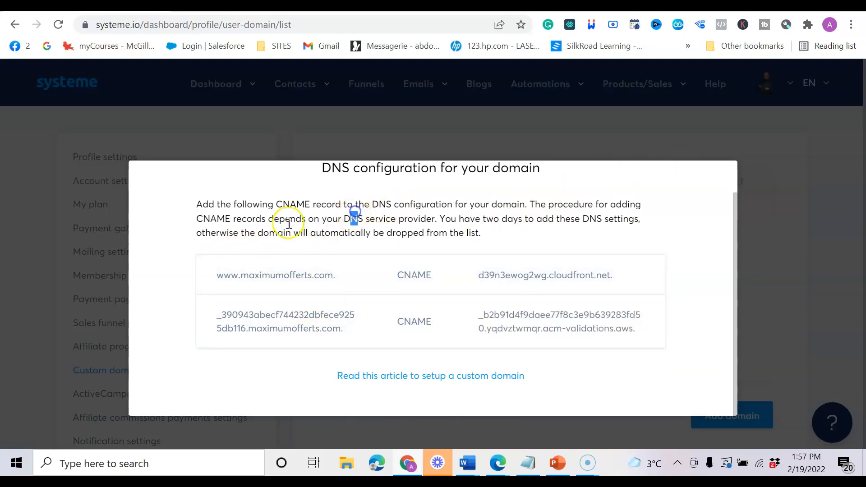
click(668, 138)
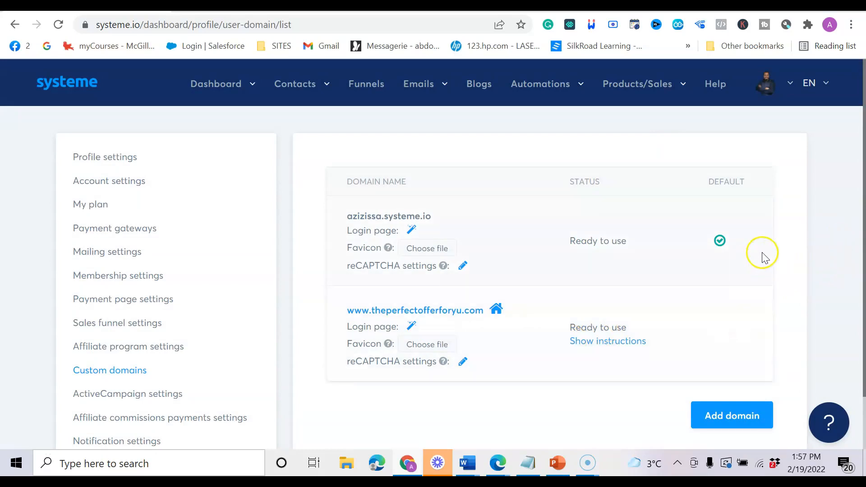
scroll(763, 255, down, 1)
scroll(812, 216, up, 1)
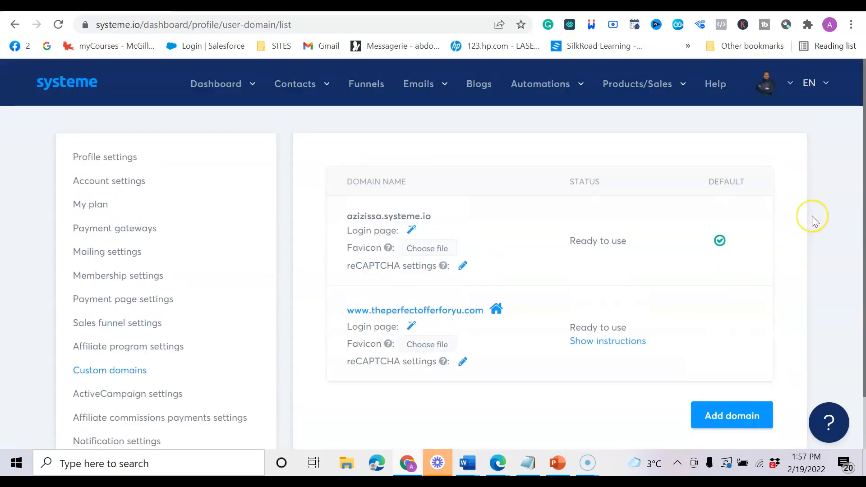
scroll(812, 216, down, 1)
scroll(813, 215, up, 1)
scroll(497, 324, down, 1)
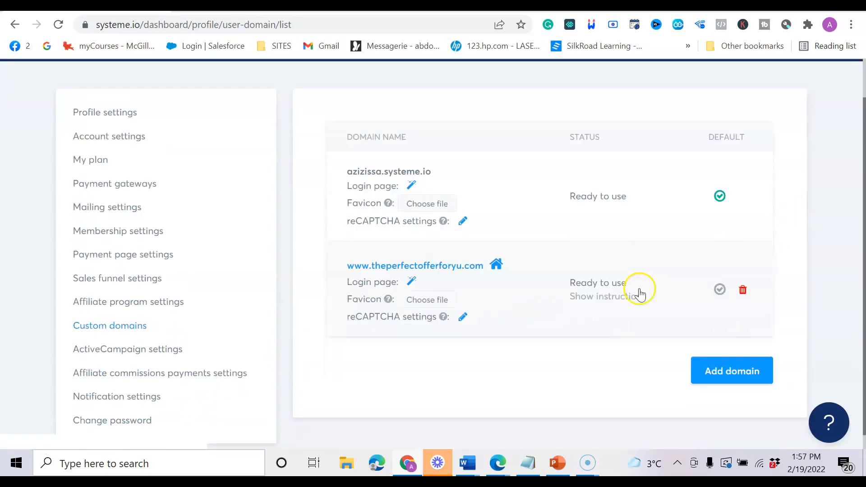
click(139, 310)
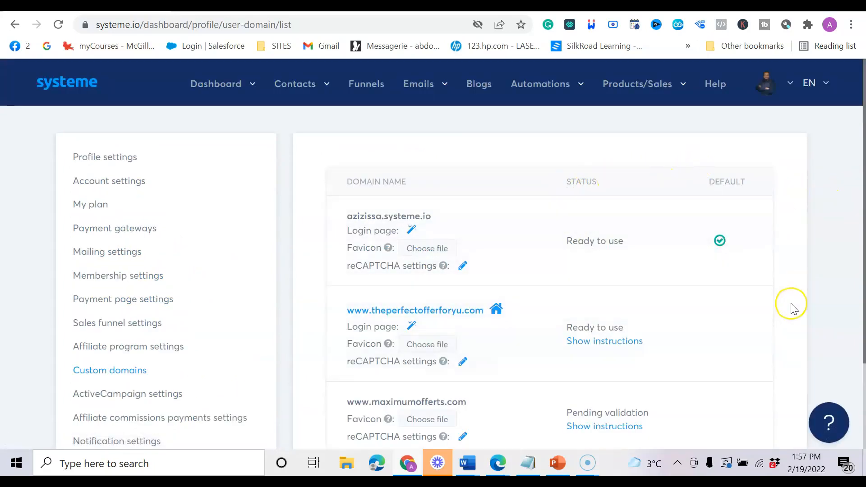
scroll(592, 338, down, 3)
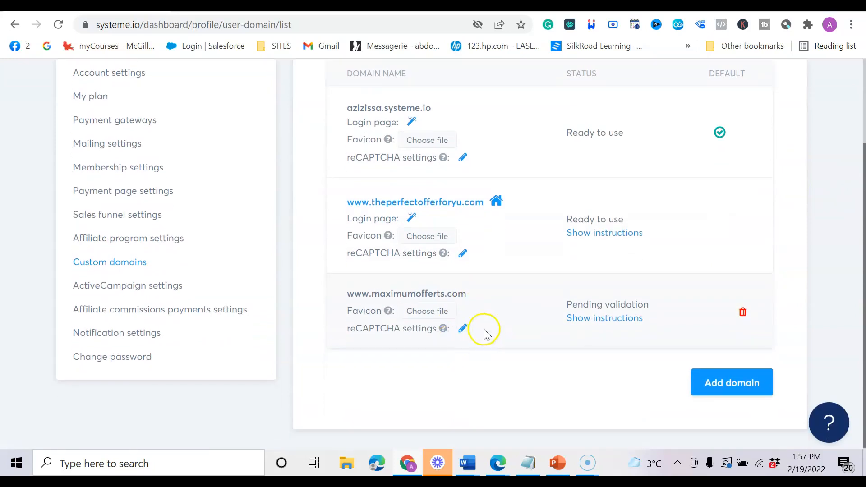
drag(354, 293, 472, 282)
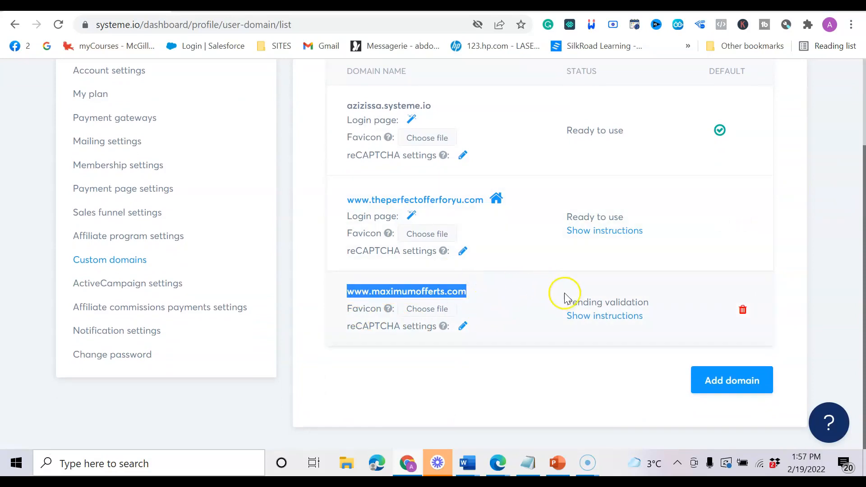
drag(567, 301, 589, 298)
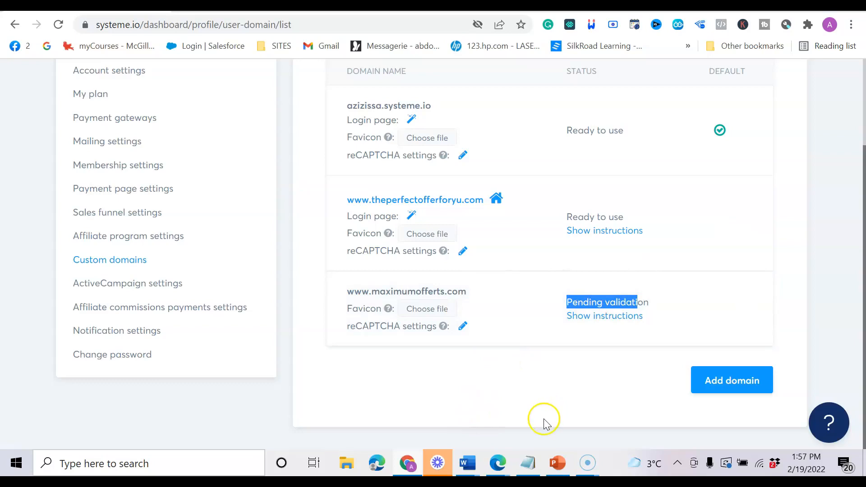
click(556, 464)
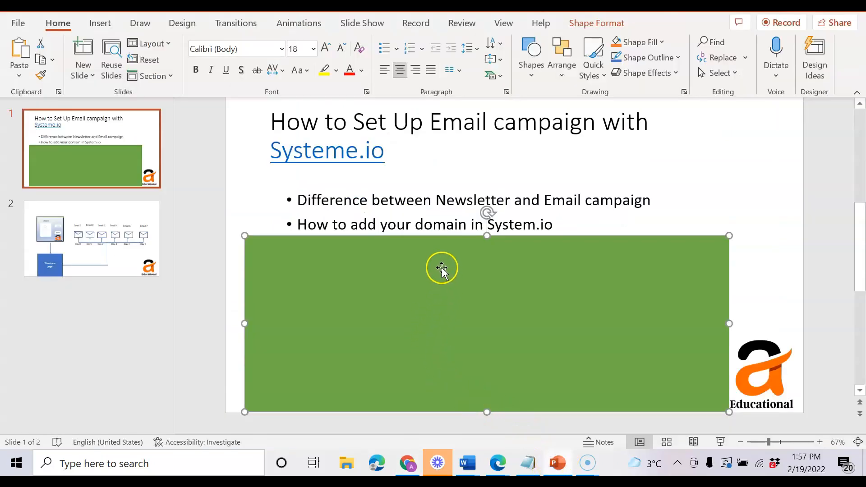
Drag the green rectangle below the fifth bullet, How to set up your thank you page.
drag(416, 303, 420, 328)
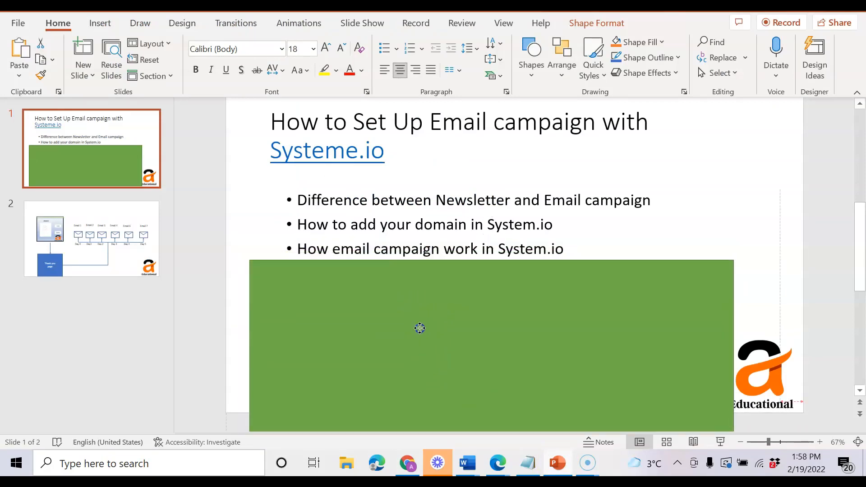
drag(420, 328, 431, 380)
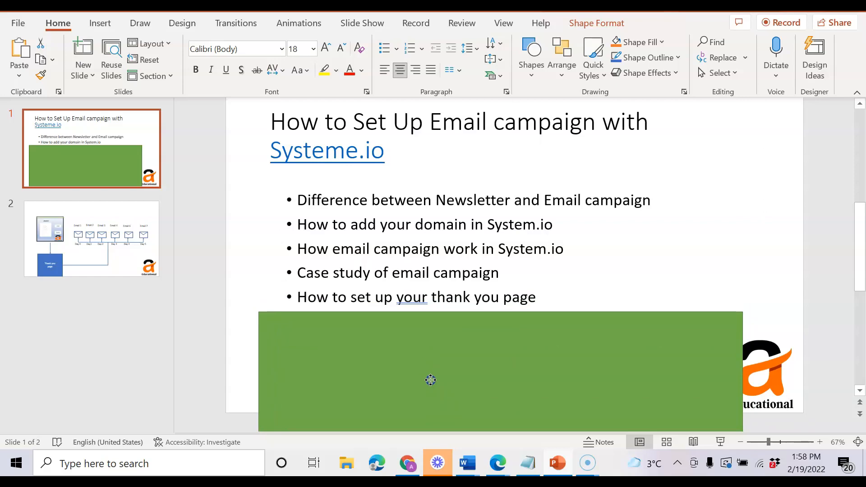
drag(431, 380, 430, 379)
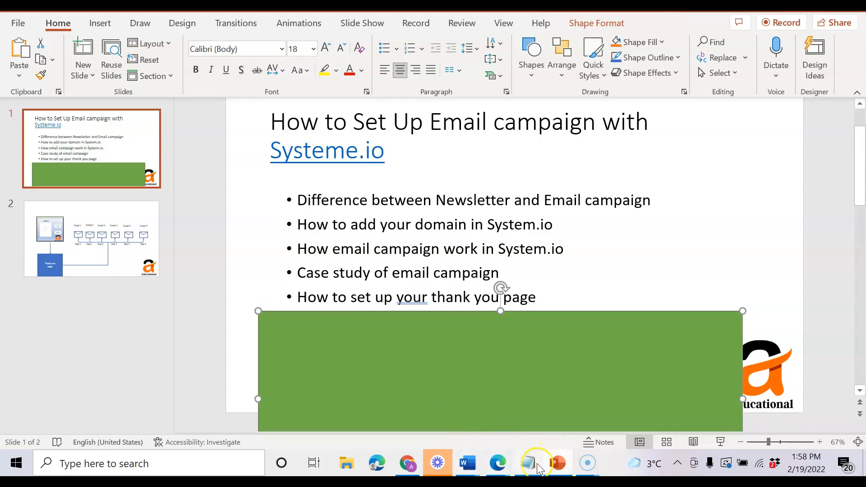
From the Funnels list, open the youtube funnel's Squeeze page in the page editor.
click(407, 467)
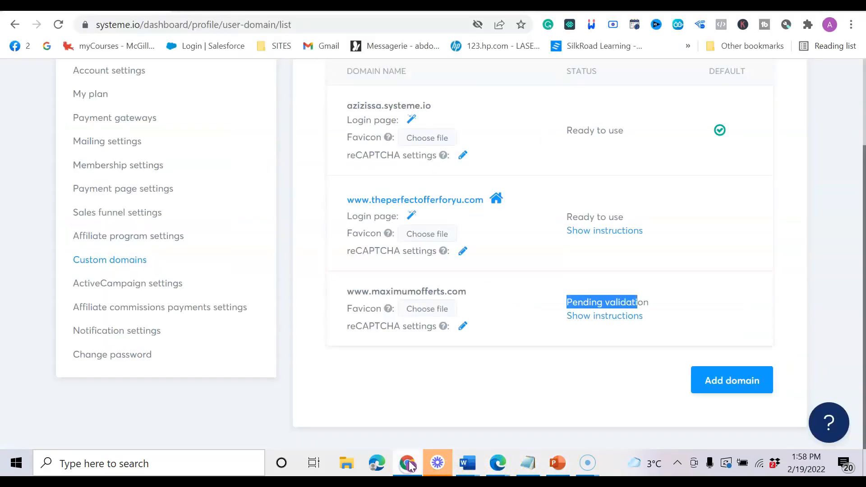
scroll(352, 185, up, 3)
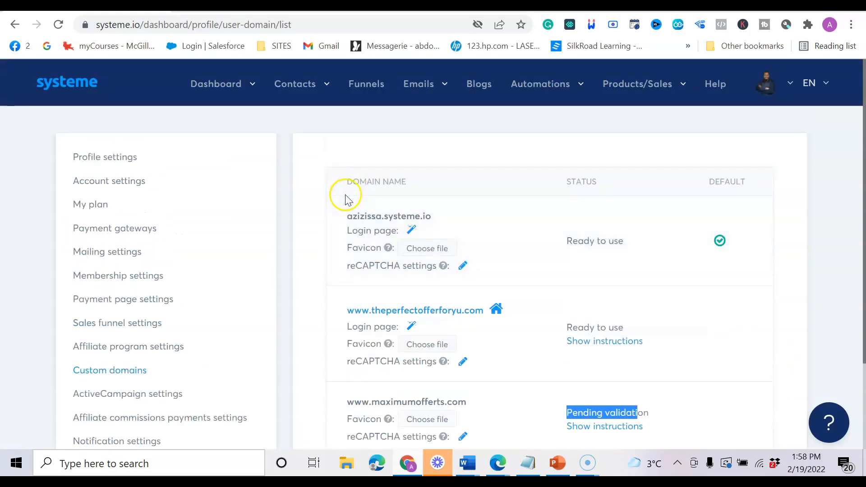
click(364, 83)
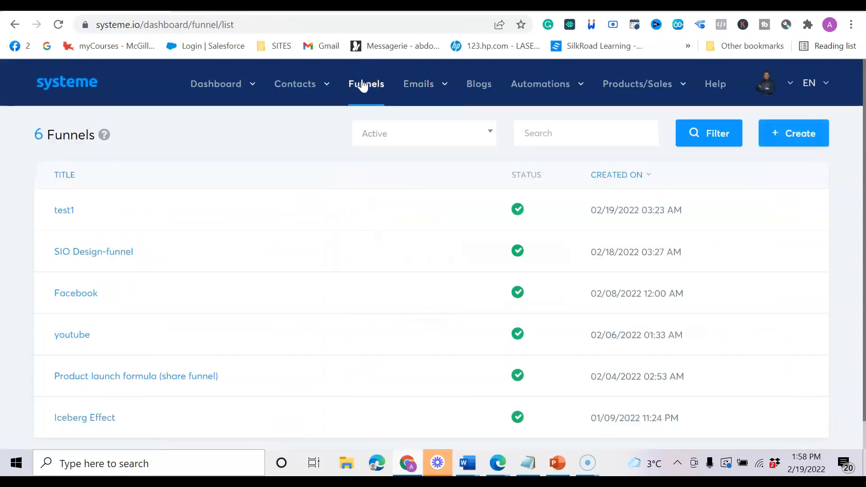
scroll(372, 128, down, 1)
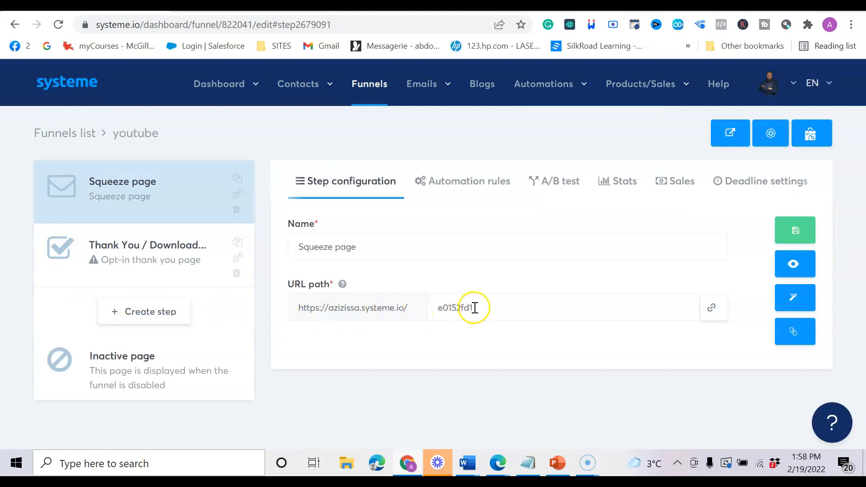
drag(475, 308, 448, 316)
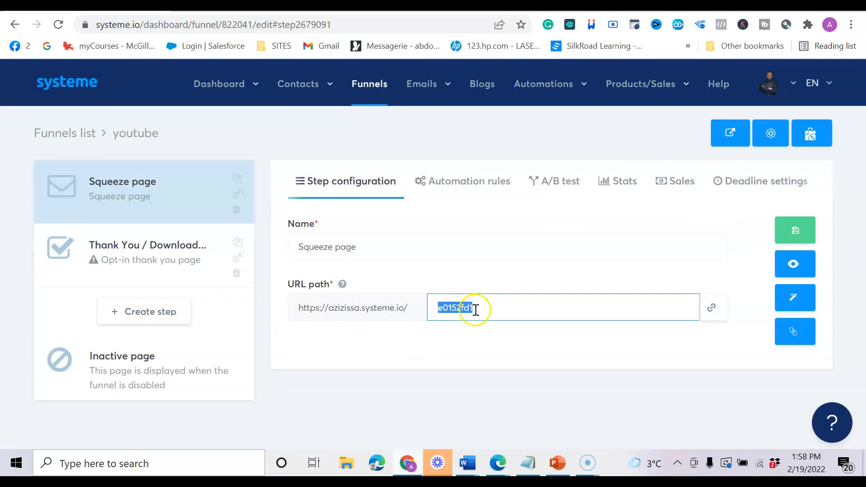
click(475, 306)
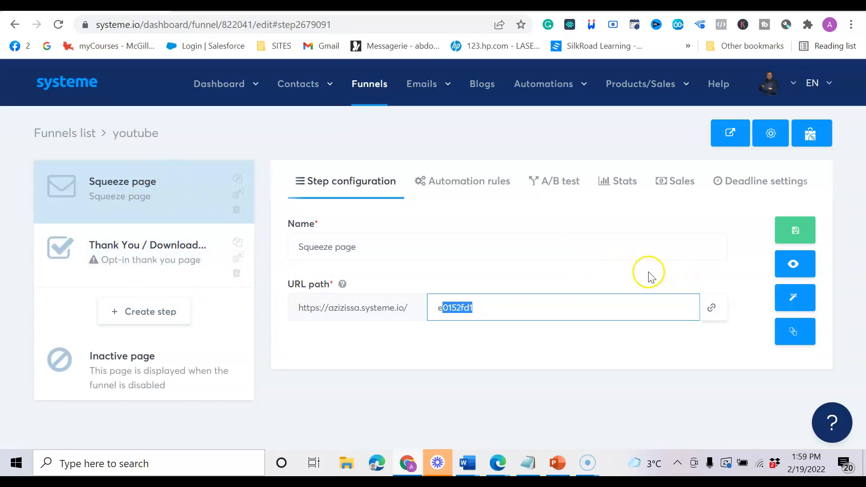
click(795, 298)
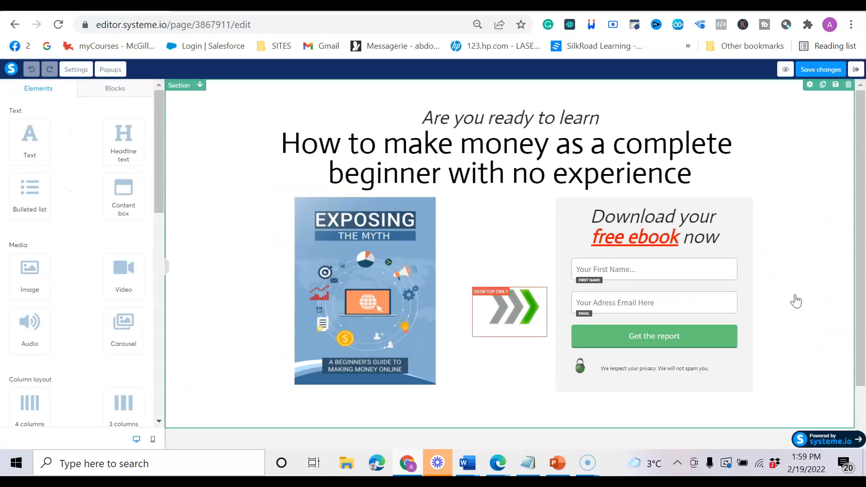
Copy the Get the report button's Redirection url into the Notepad notes.
click(622, 337)
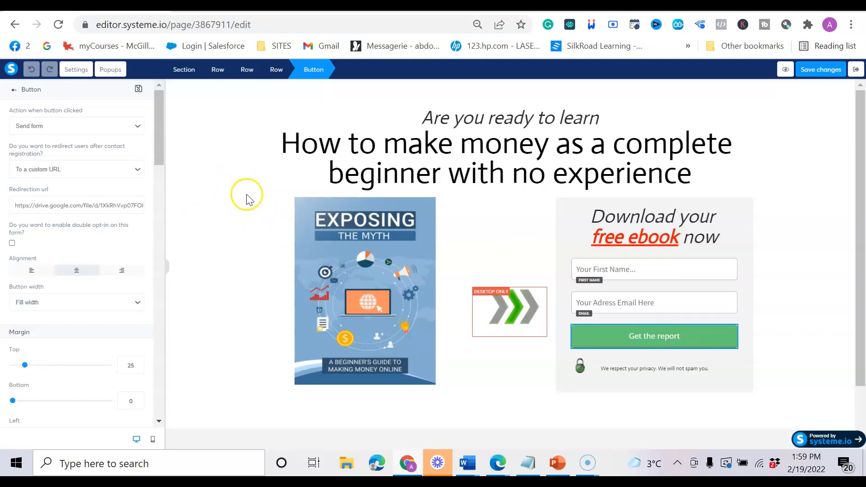
triple_click(100, 207)
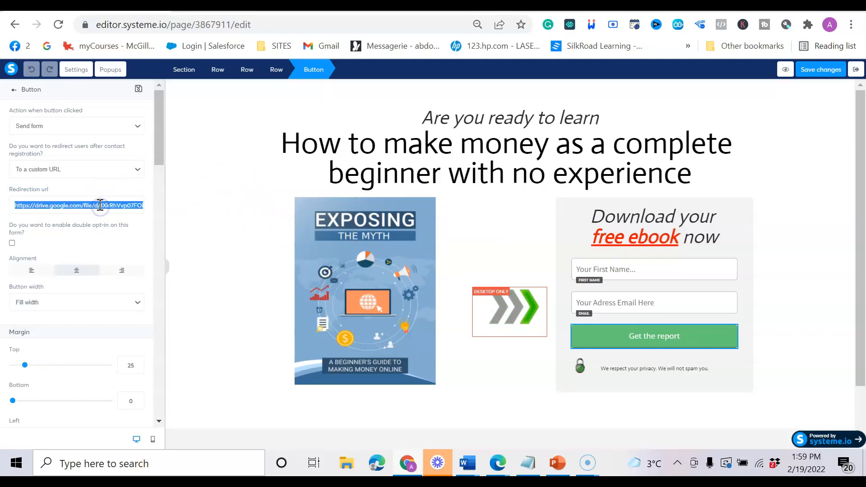
right_click(100, 206)
click(141, 255)
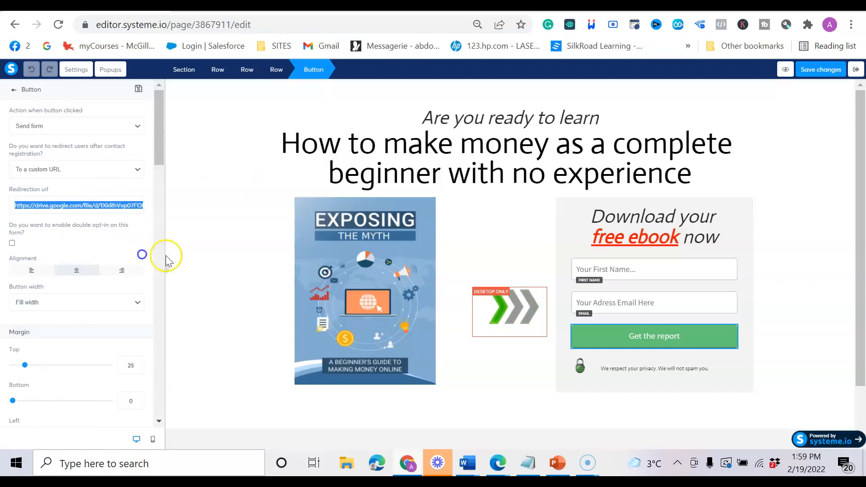
click(530, 462)
click(591, 407)
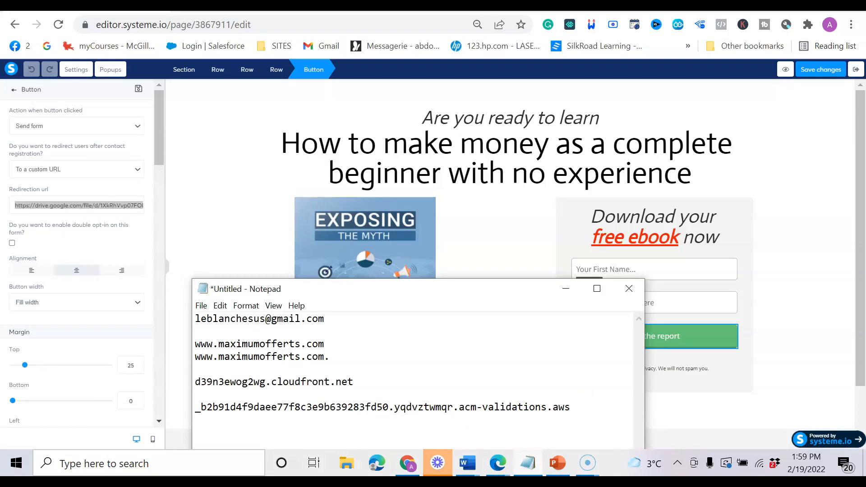
drag(450, 293, 522, 351)
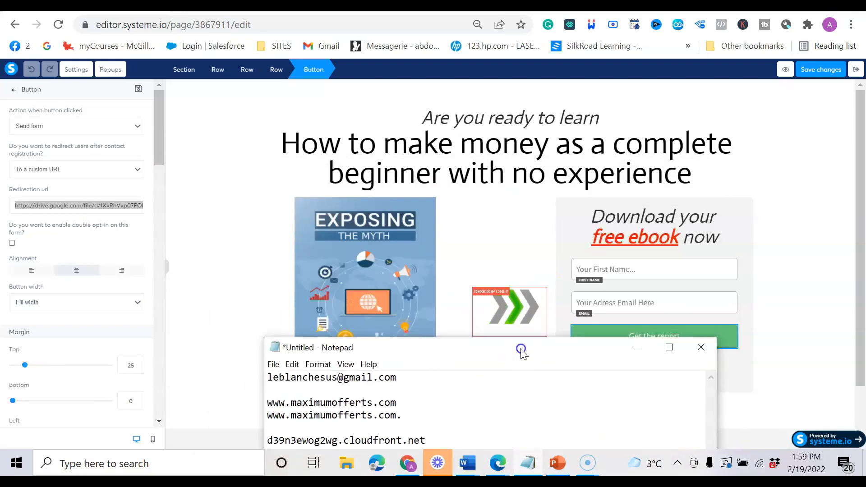
click(194, 136)
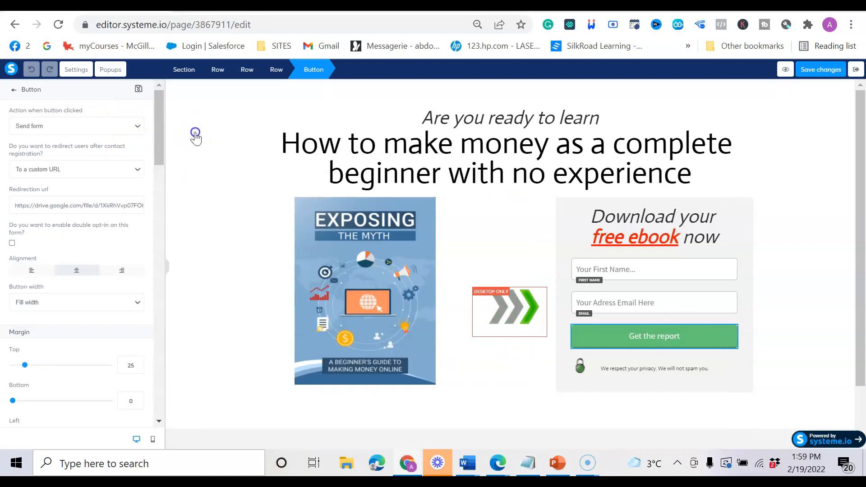
Set the button's redirect after registration to To the next step.
click(614, 338)
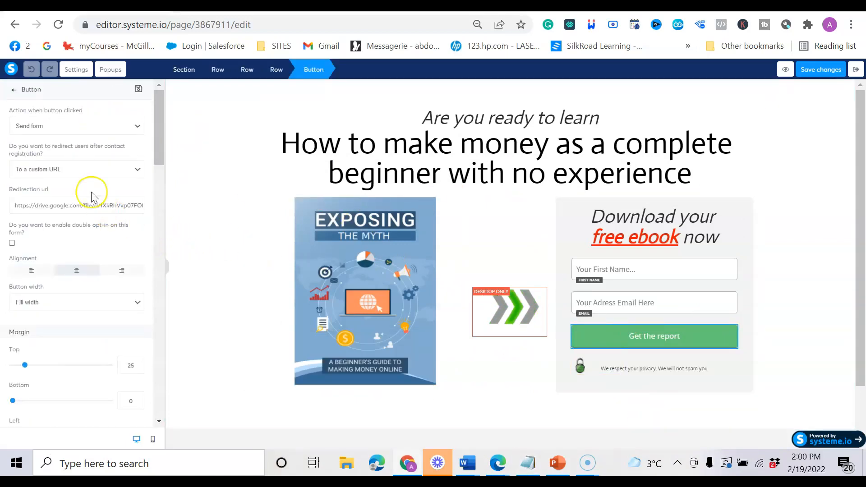
click(79, 169)
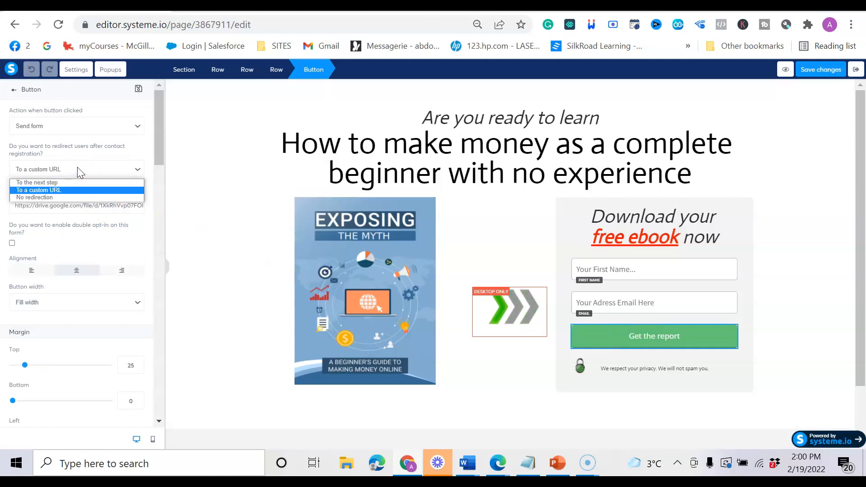
click(65, 182)
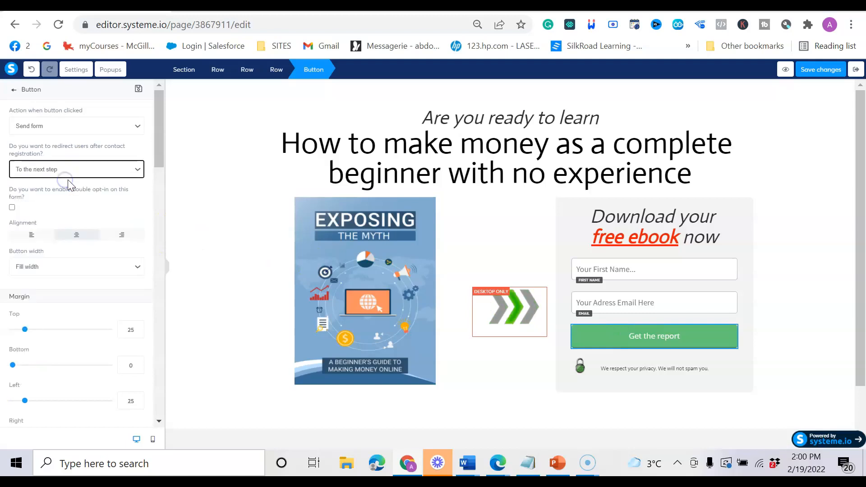
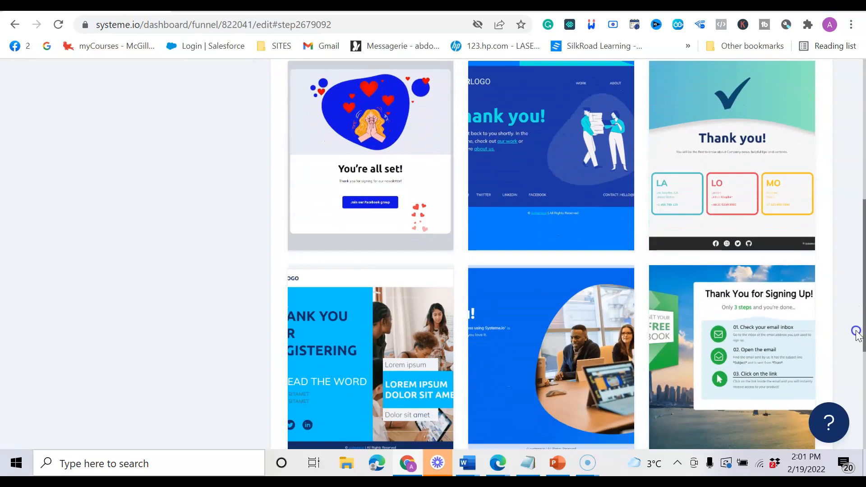
Select the 'Thank You for Signing Up' template from the gallery for the thank-you step.
drag(858, 334, 840, 321)
mouse_move(742, 364)
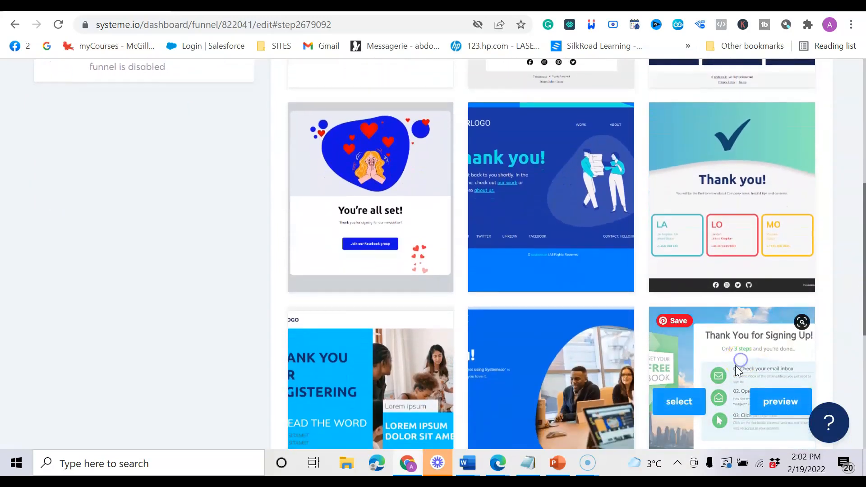
click(682, 408)
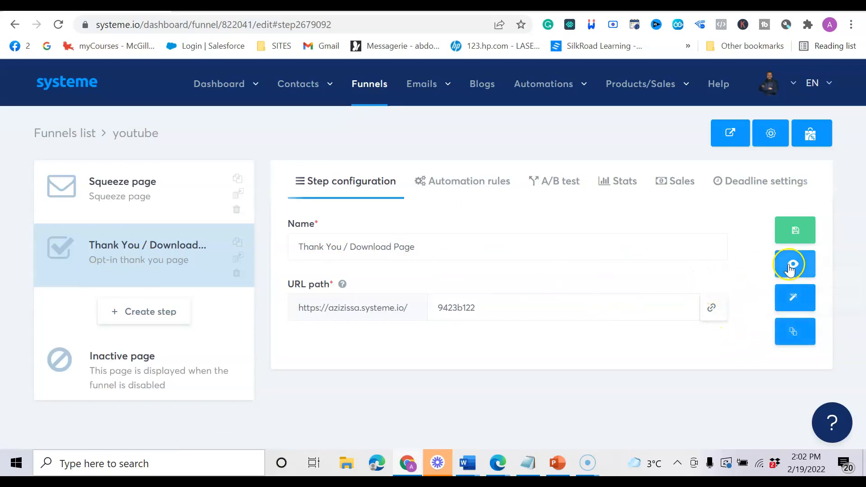
Open the thank-you step's page in the page editor with the Edit page button.
click(802, 343)
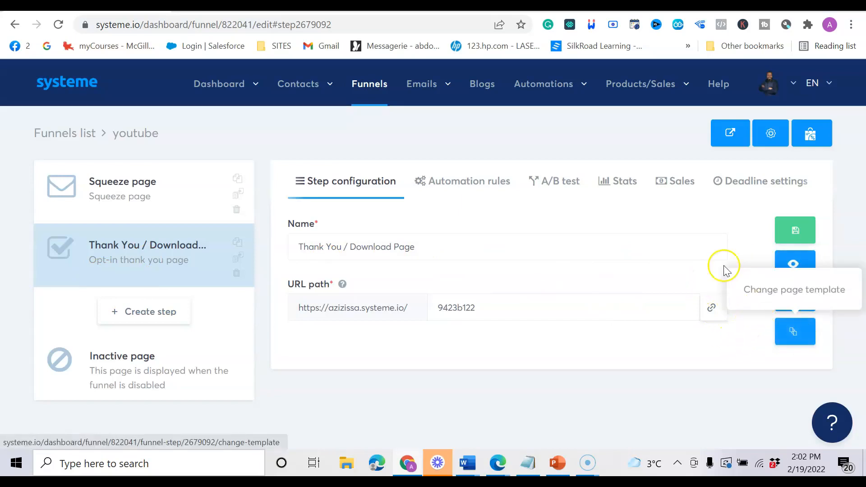
click(796, 295)
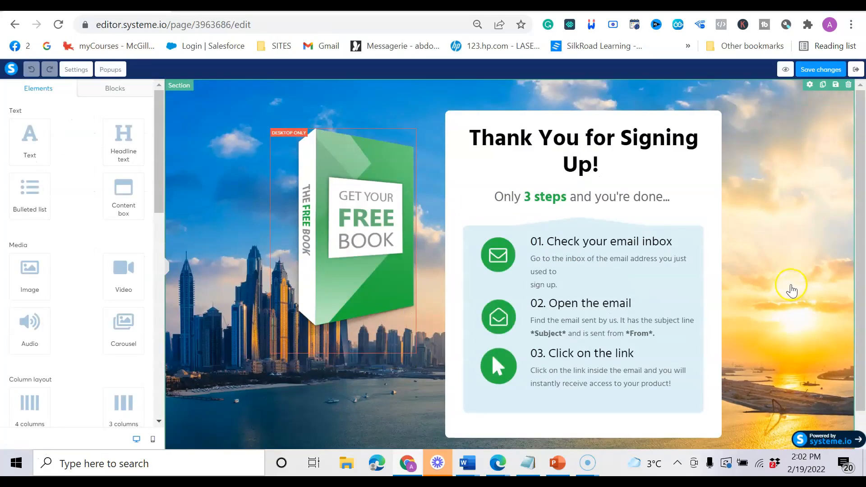
Inspect the email instructions, the headline and the first step's description text.
scroll(572, 291, down, 1)
click(572, 291)
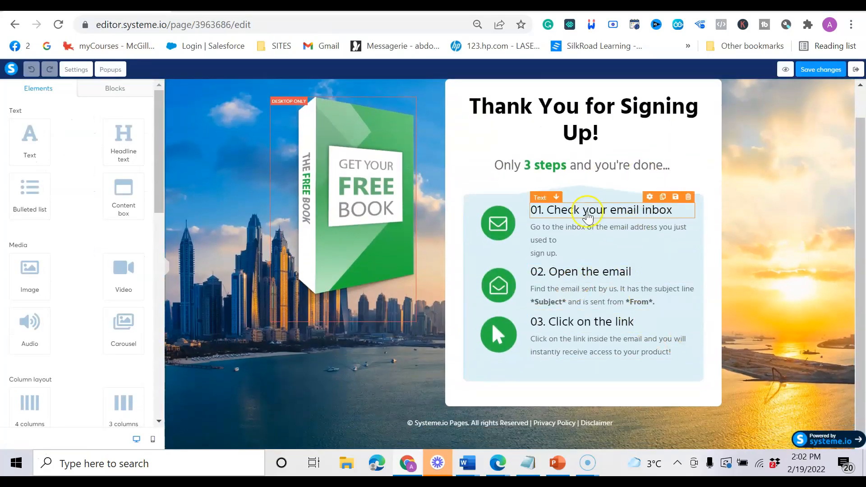
scroll(561, 189, up, 1)
click(654, 149)
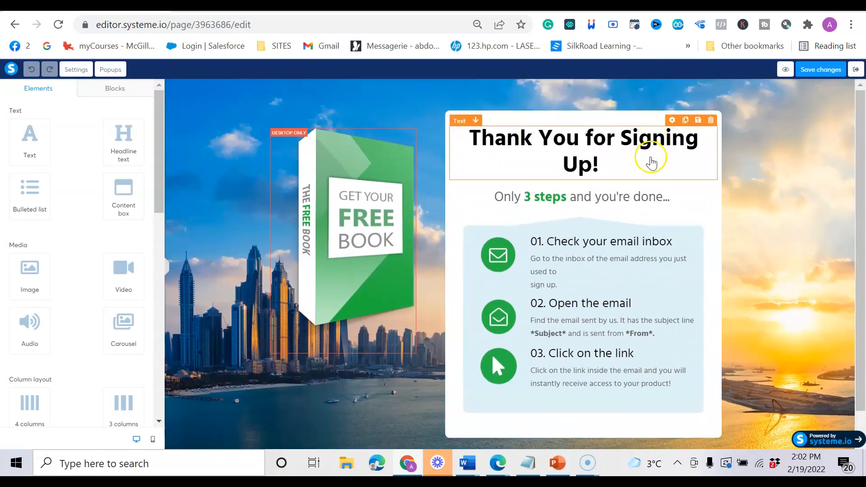
click(612, 256)
scroll(616, 258, down, 1)
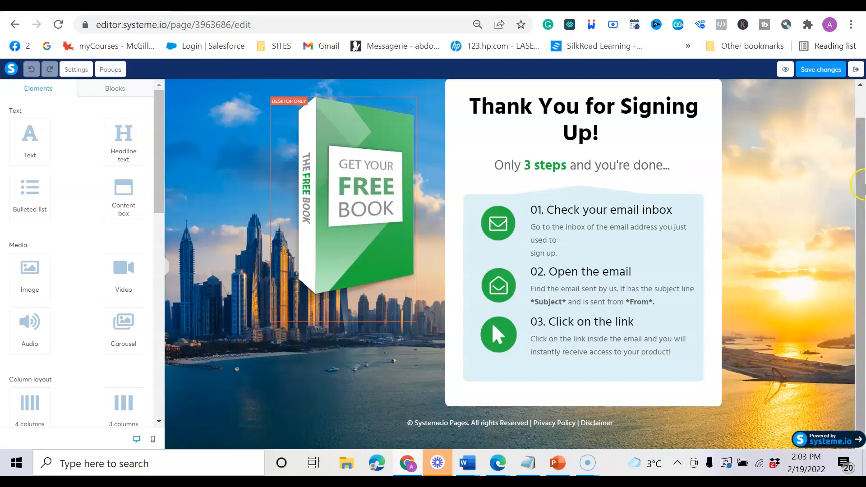
Save the thank-you page and exit the editor back to the funnel step.
drag(863, 176, 862, 200)
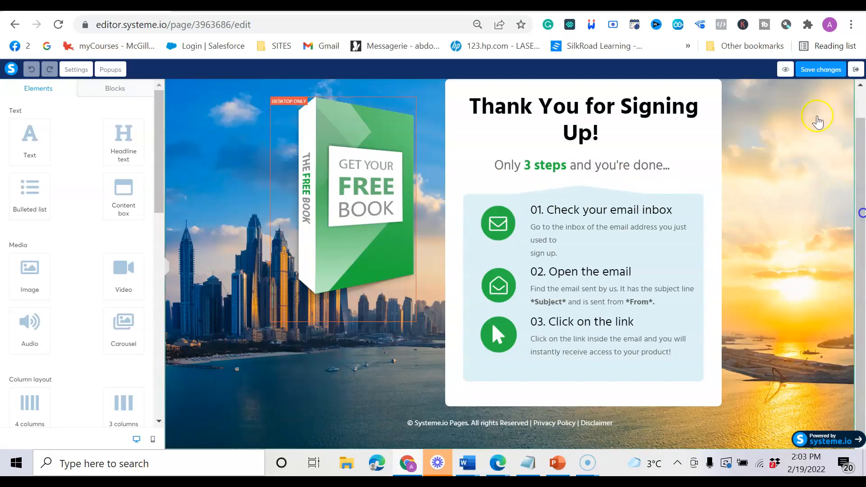
click(822, 71)
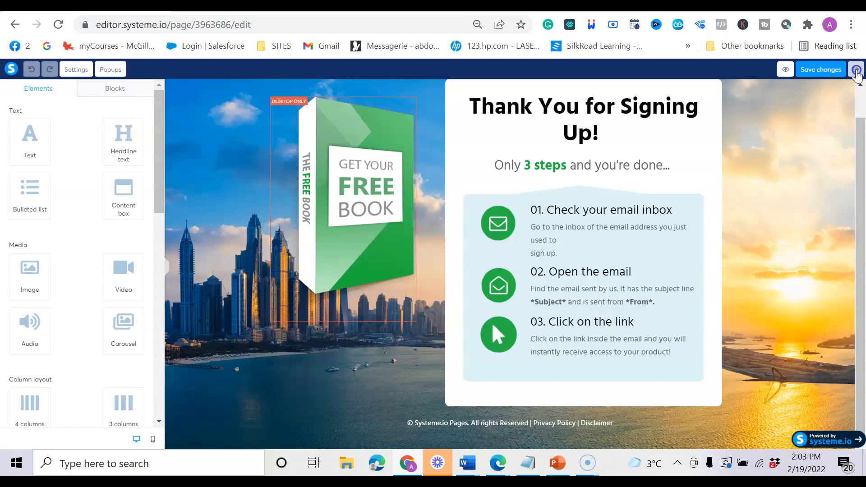
click(857, 70)
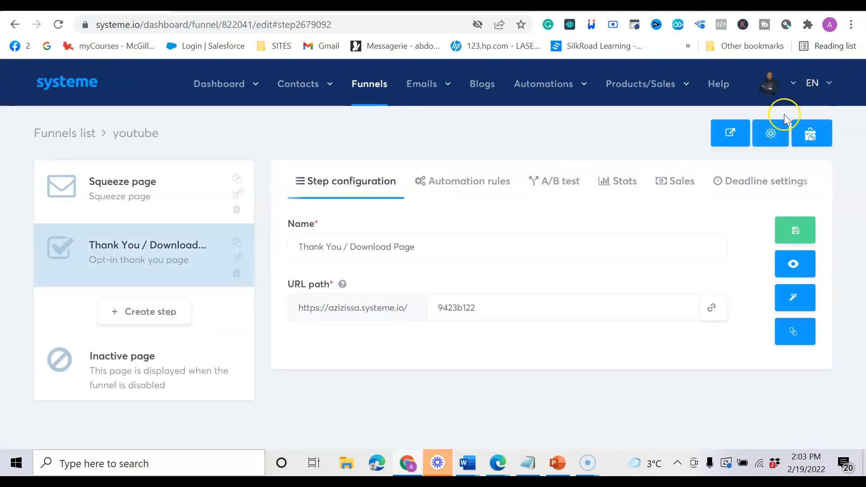
Preview the live thank-you page in a new tab and check its web address.
click(657, 183)
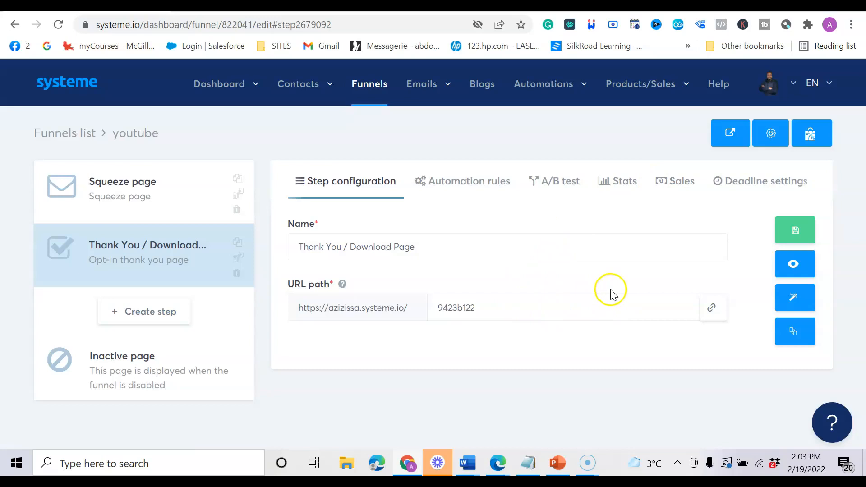
click(796, 267)
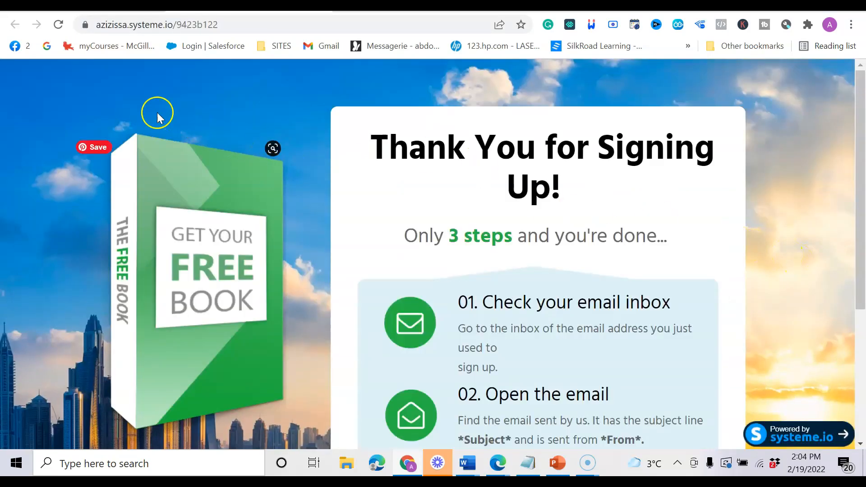
click(190, 25)
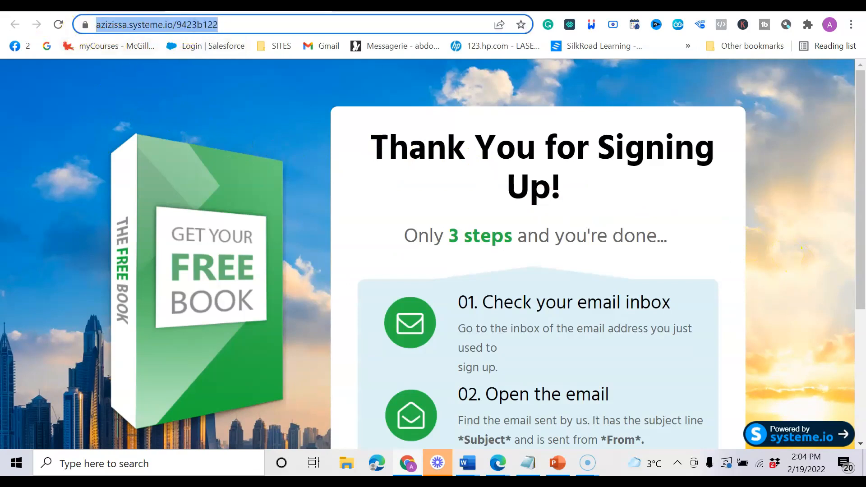
key(ctrl+shift+Tab)
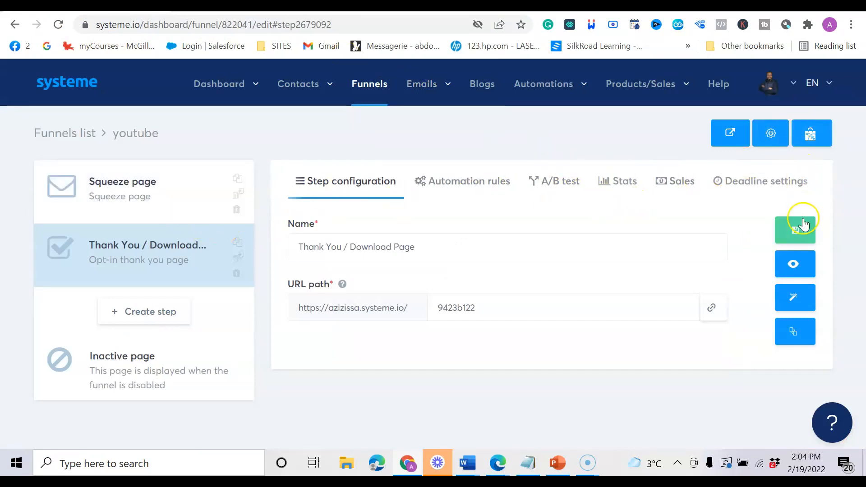
Save the thank-you step and open the youtube funnel's live opt-in page.
click(797, 231)
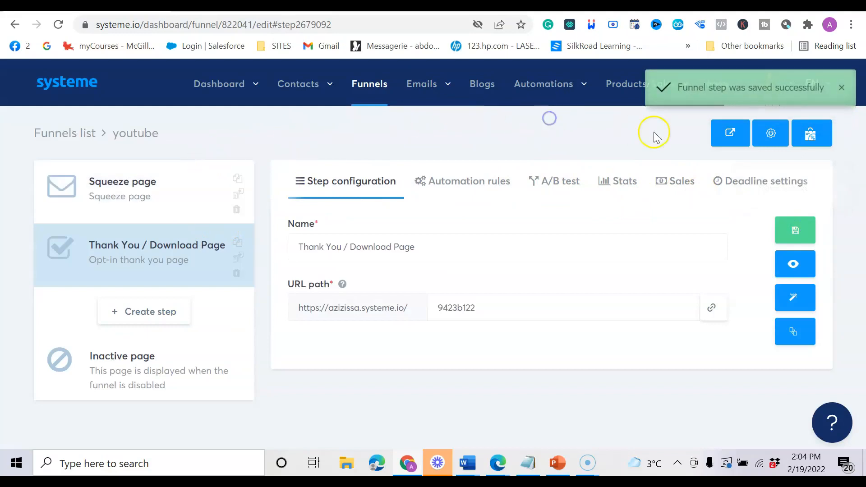
click(127, 185)
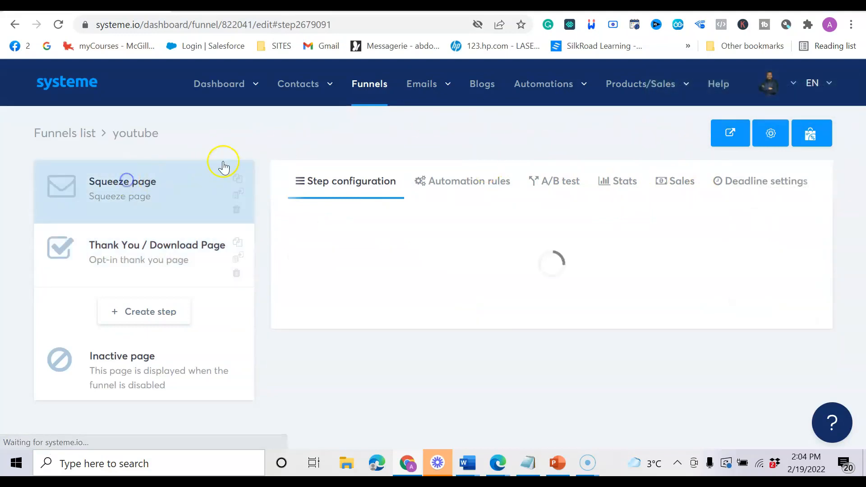
click(367, 86)
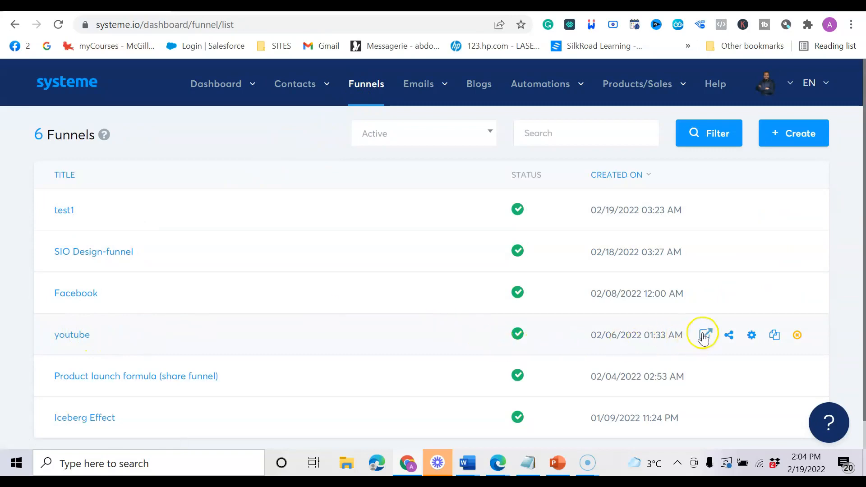
click(705, 336)
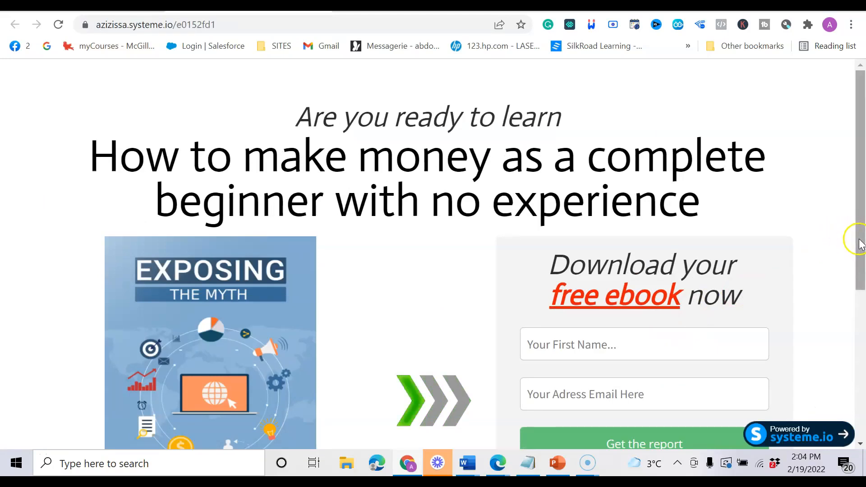
Copy the test e-mail address from the Notepad notes.
drag(860, 239, 861, 286)
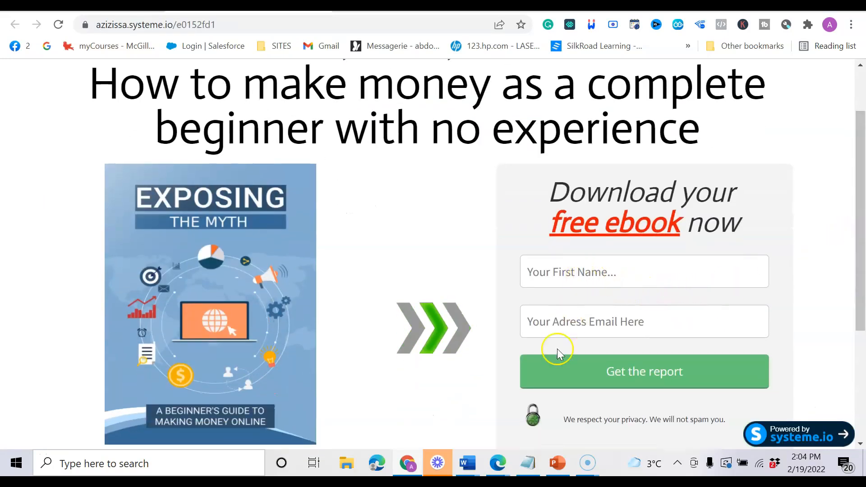
click(528, 463)
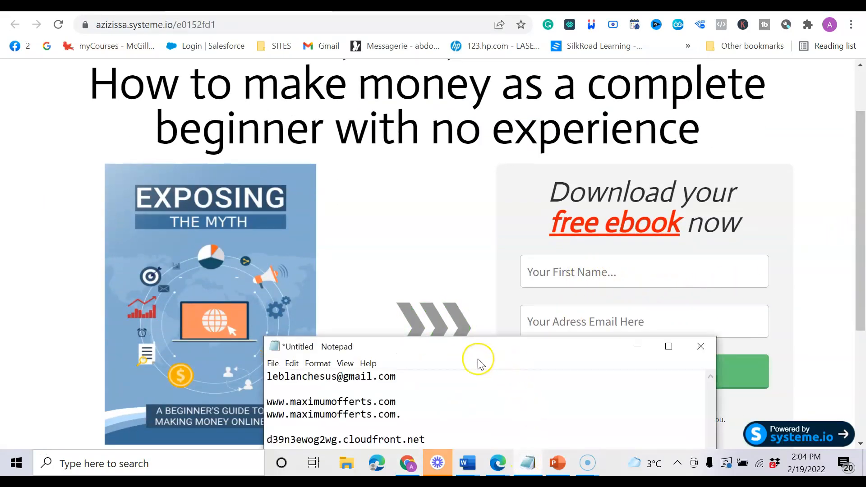
drag(405, 377, 267, 377)
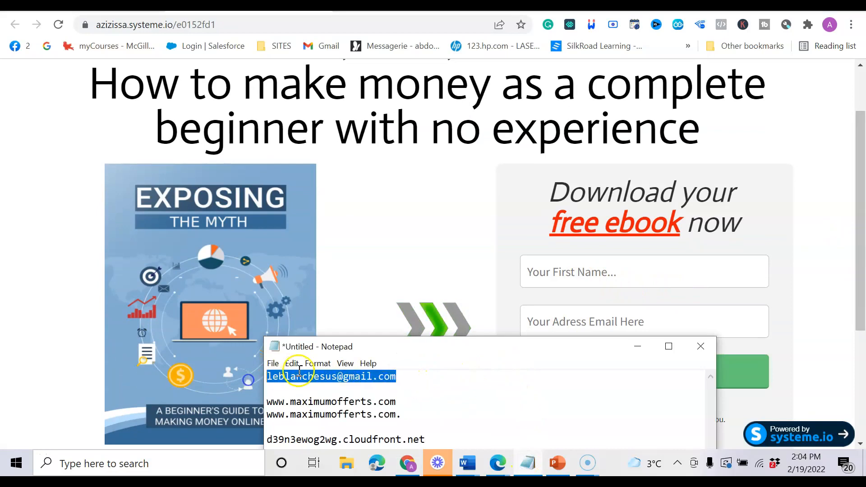
right_click(308, 376)
click(360, 226)
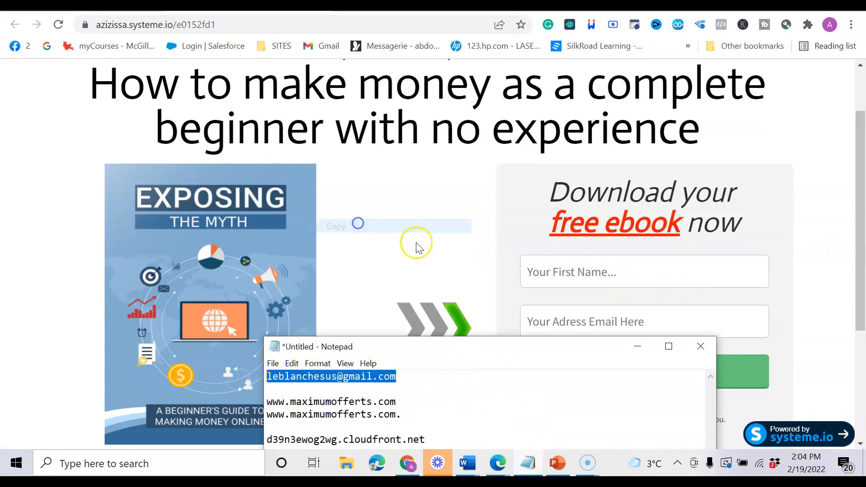
Paste the test e-mail into the opt-in form, enter first name 'test', and submit it.
click(548, 321)
right_click(549, 320)
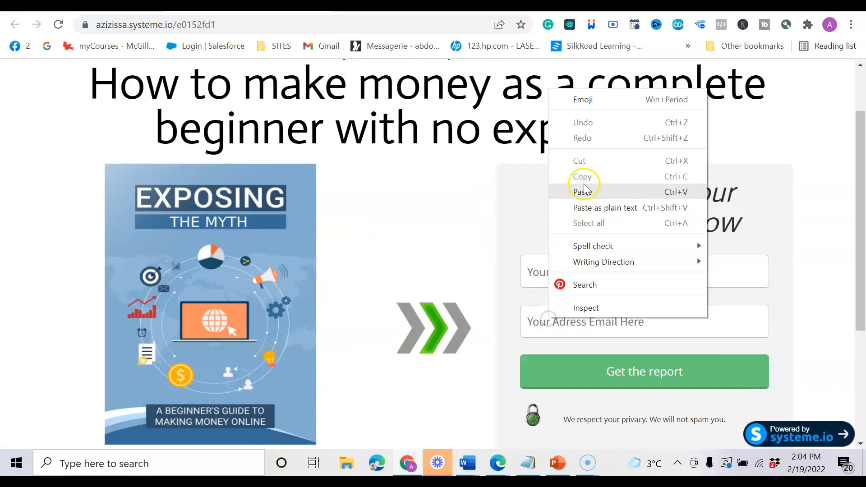
click(581, 190)
click(565, 274)
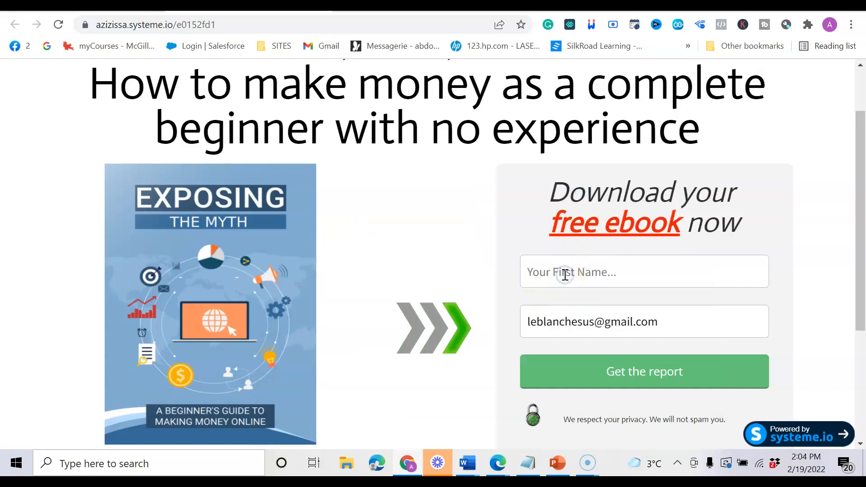
text(test)
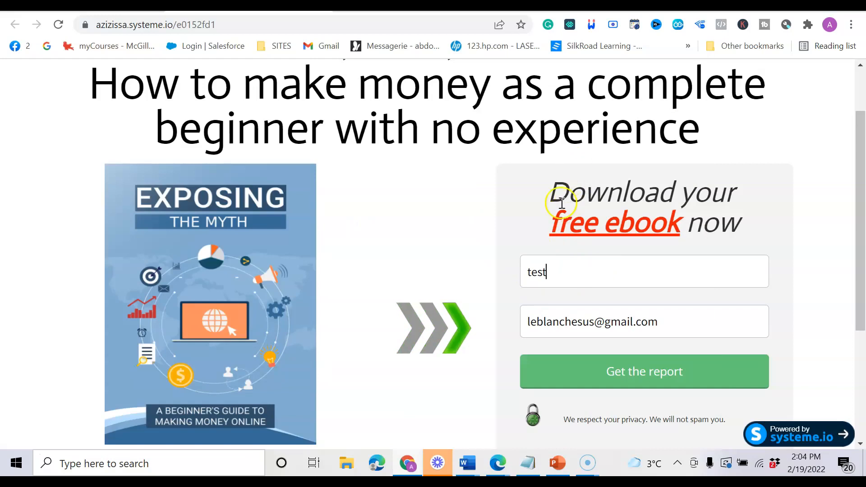
click(575, 374)
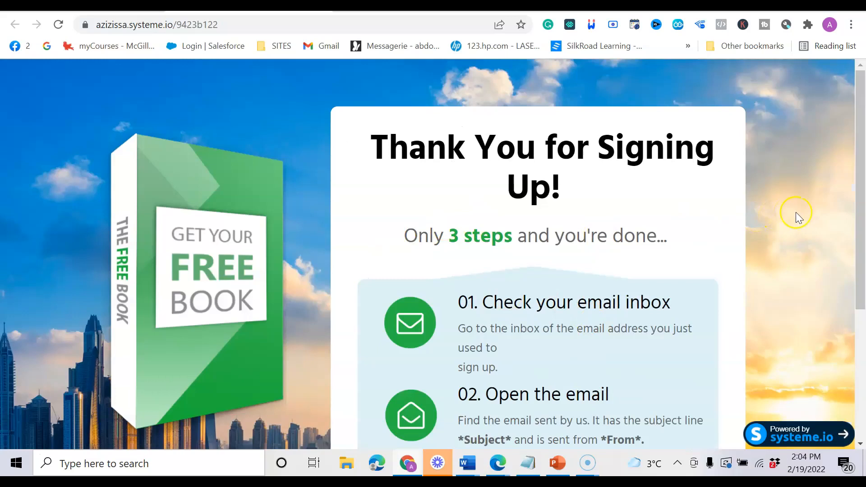
drag(859, 190, 862, 216)
drag(860, 212, 863, 241)
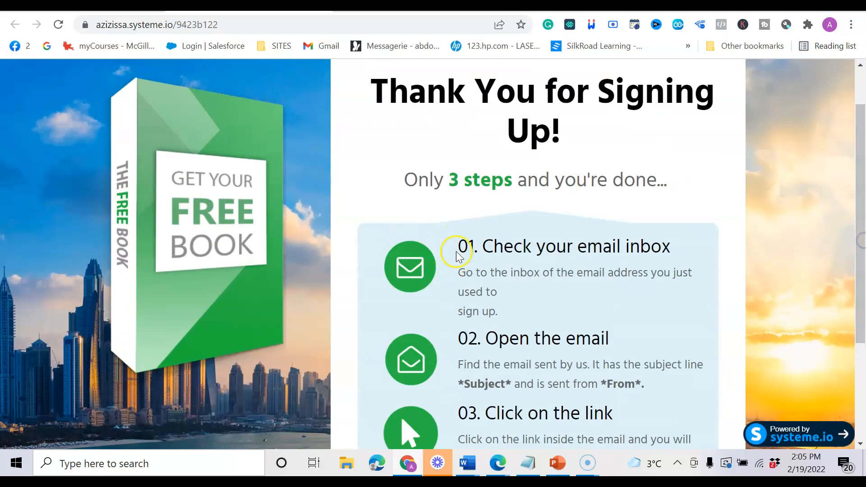
drag(553, 230, 653, 238)
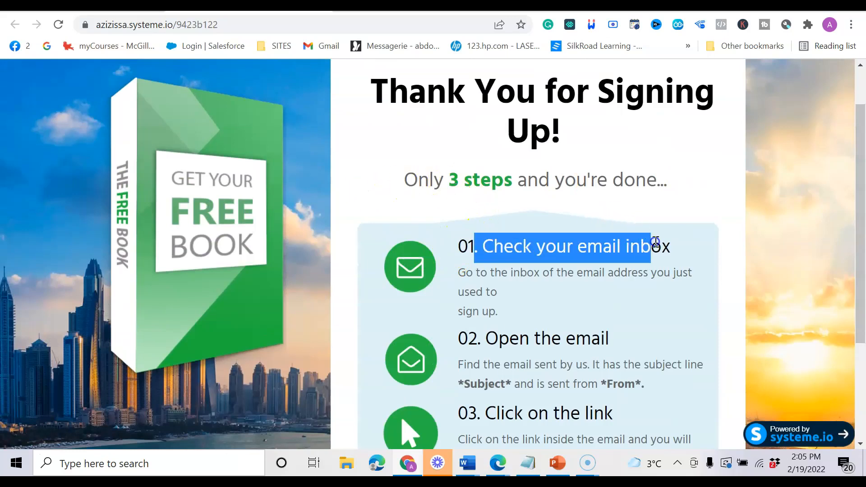
drag(424, 318, 565, 337)
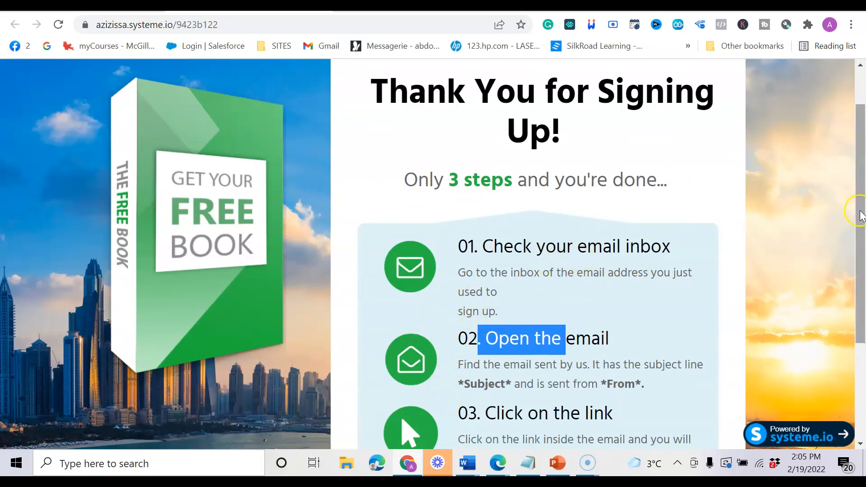
scroll(767, 221, down, 1)
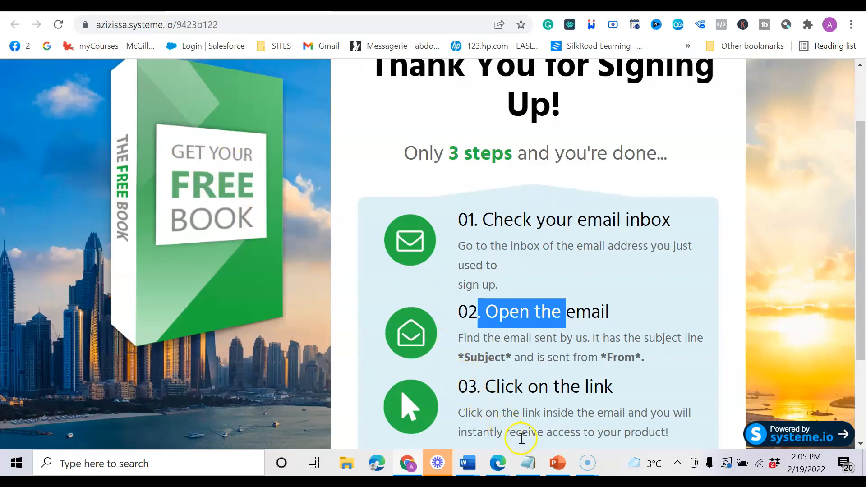
Move slide 1's green bar below the last bullet to reveal the Testing the landing page and Question bullets.
click(556, 461)
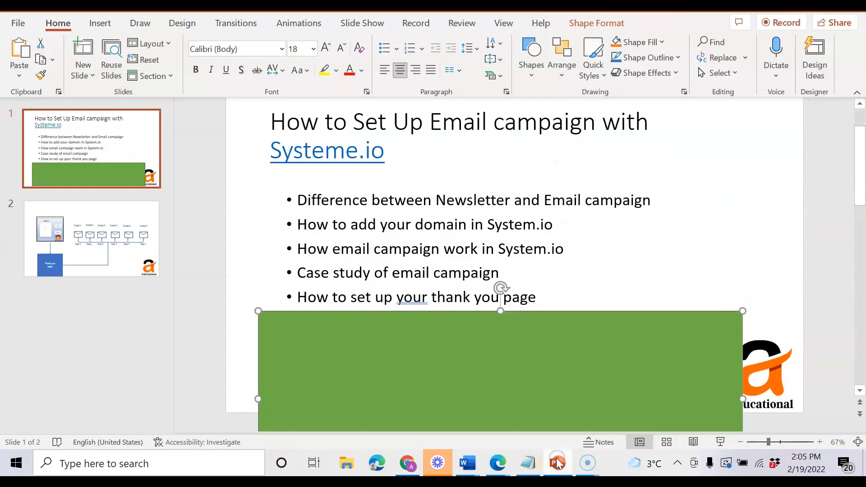
click(333, 271)
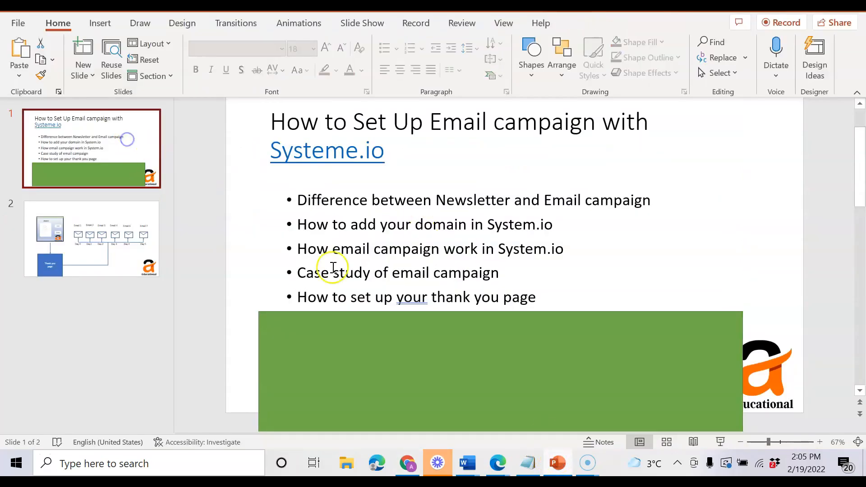
drag(367, 360, 352, 406)
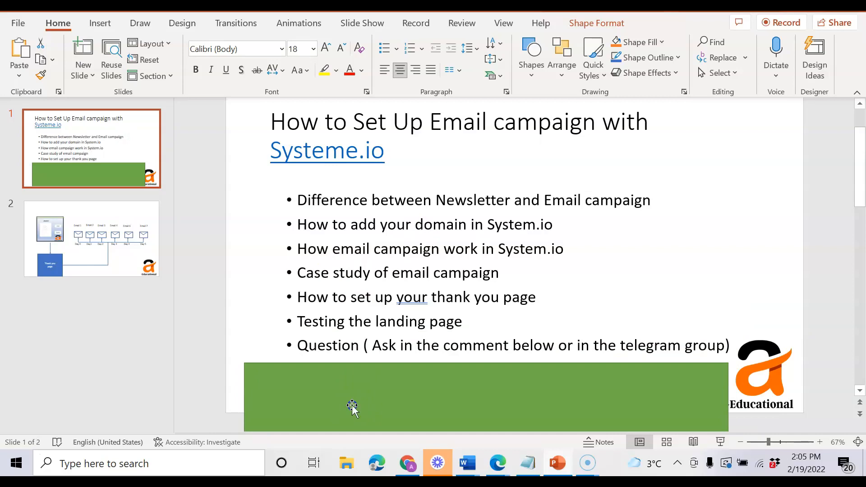
drag(352, 405, 352, 407)
click(408, 462)
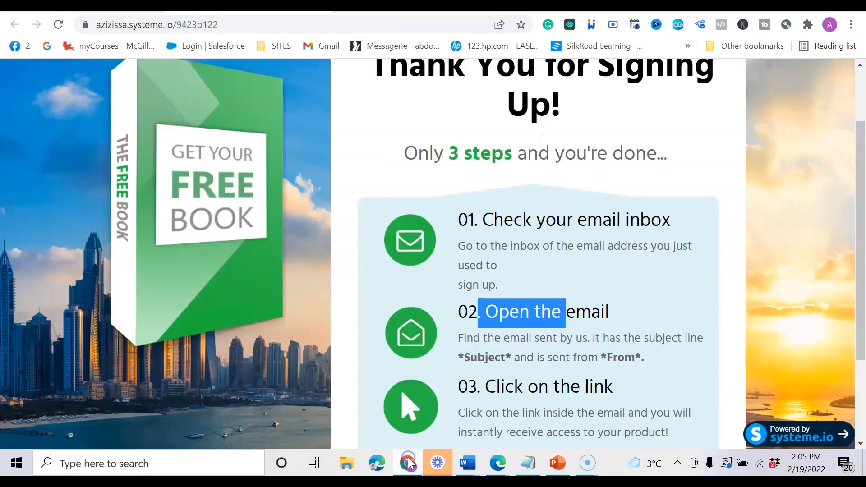
View the Iceberg Effect funnel's live landing page from the Funnels list.
click(127, 6)
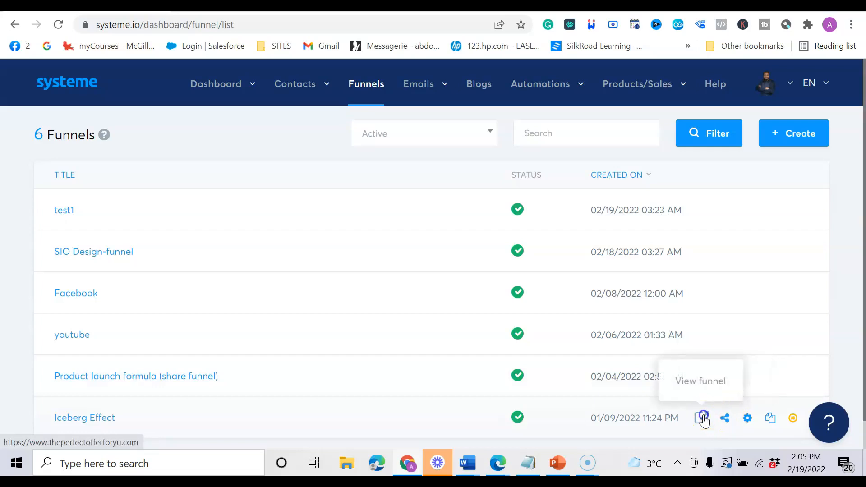
click(703, 418)
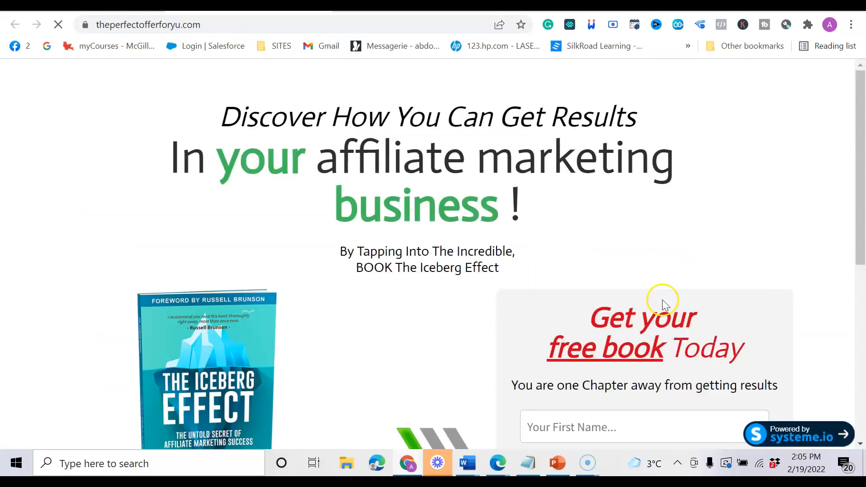
drag(861, 150, 863, 197)
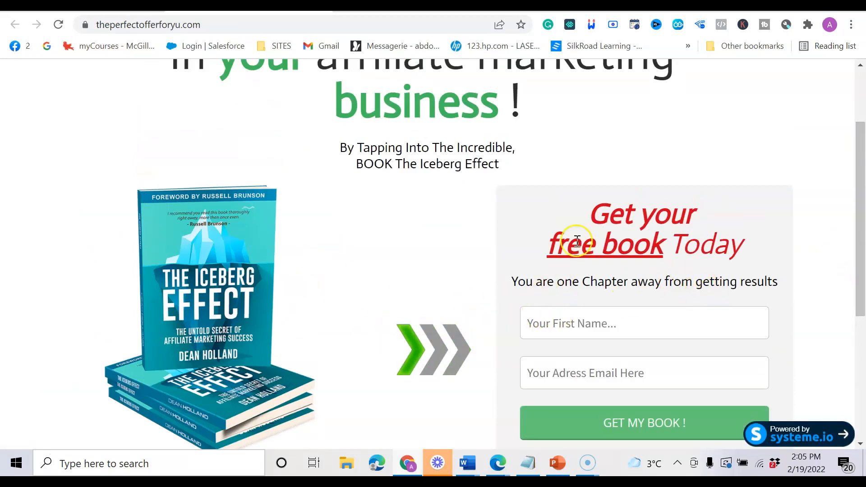
scroll(403, 228, up, 2)
scroll(280, 321, down, 2)
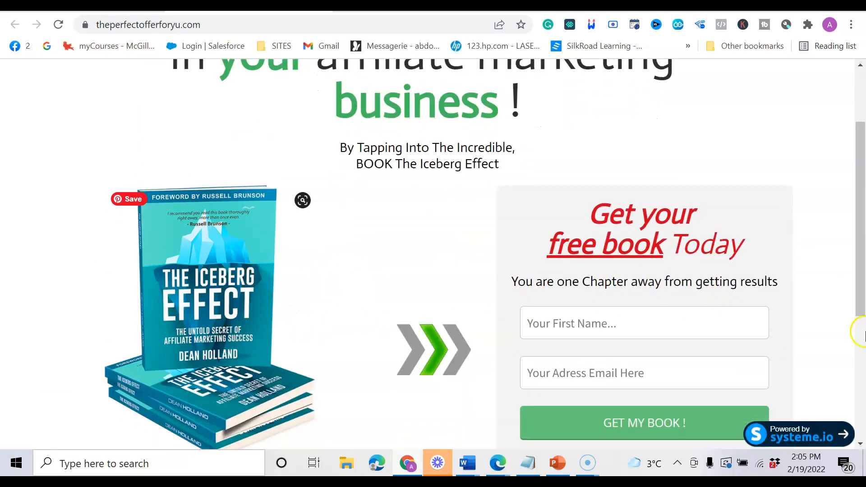
mouse_move(857, 260)
mouse_down()
mouse_move(859, 306)
mouse_move(863, 271)
mouse_up()
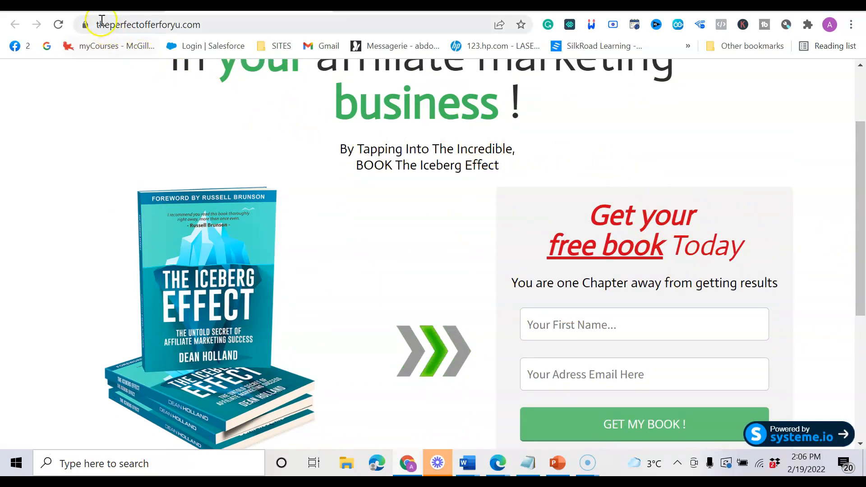
Show slide 2's funnel diagram in PowerPoint.
click(106, 6)
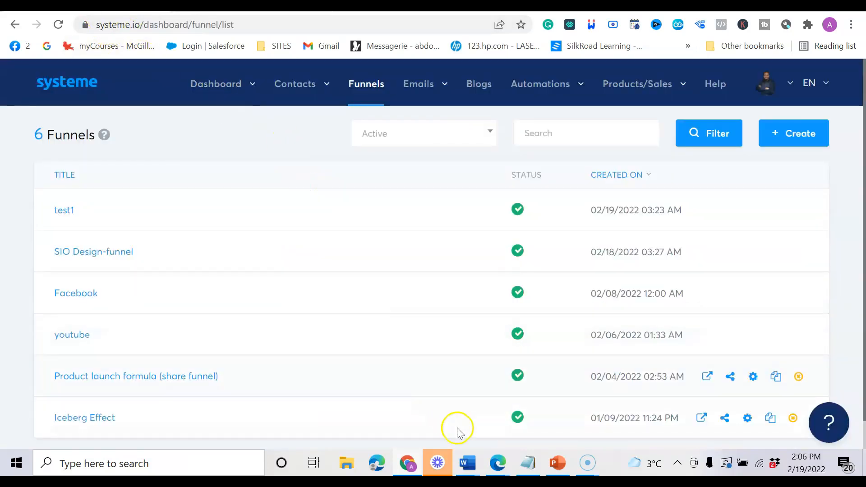
click(556, 467)
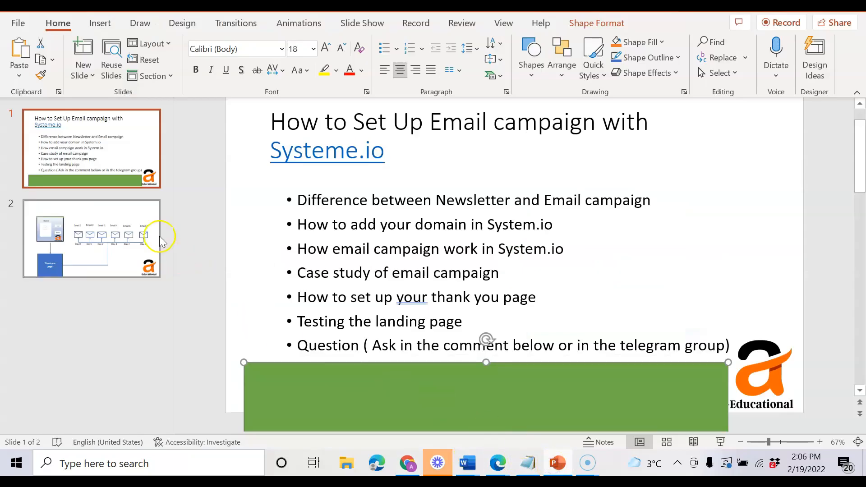
click(118, 221)
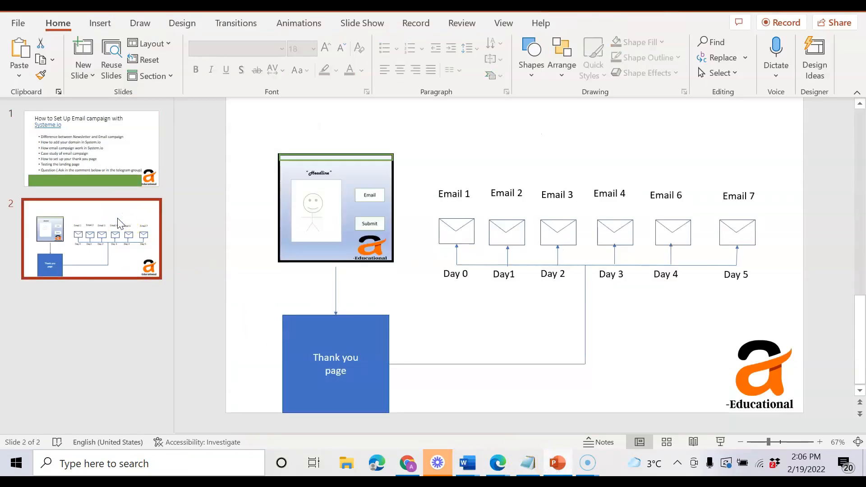